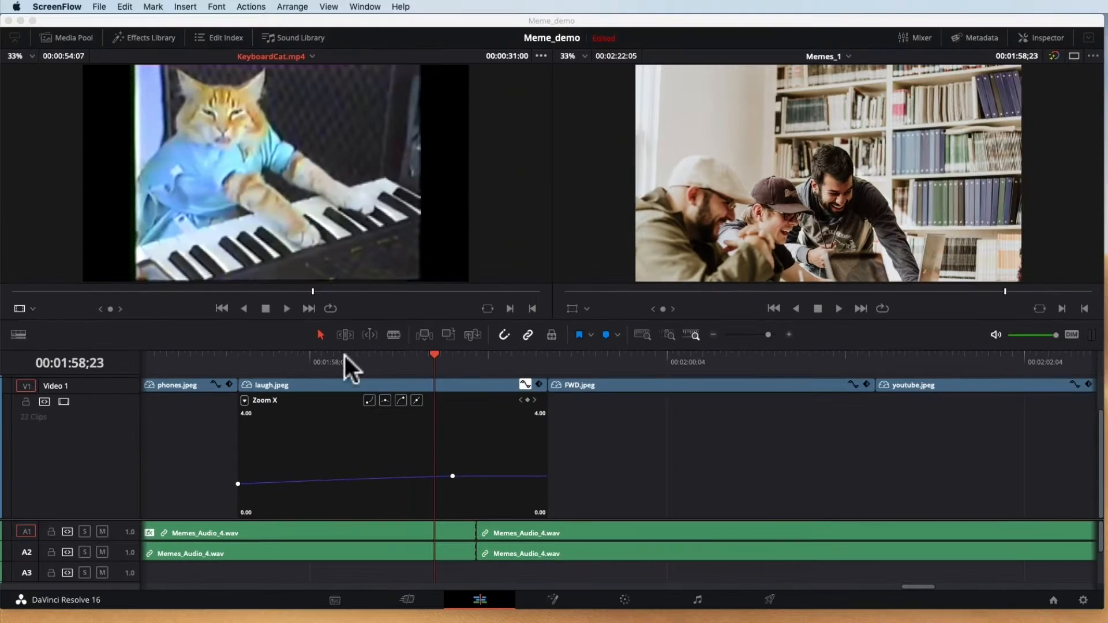
# - Play the laugh.jpeg clip from its beginning to preview its zoom animation
pyautogui.moveTo(434, 358); pyautogui.dragTo(241, 362)
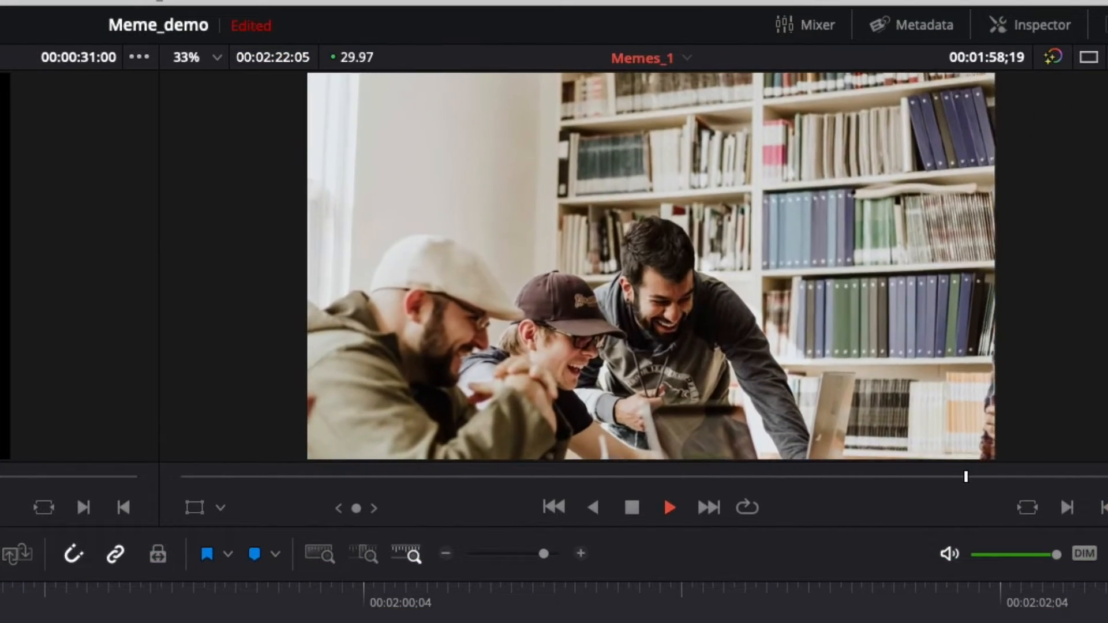
pyautogui.press('space')
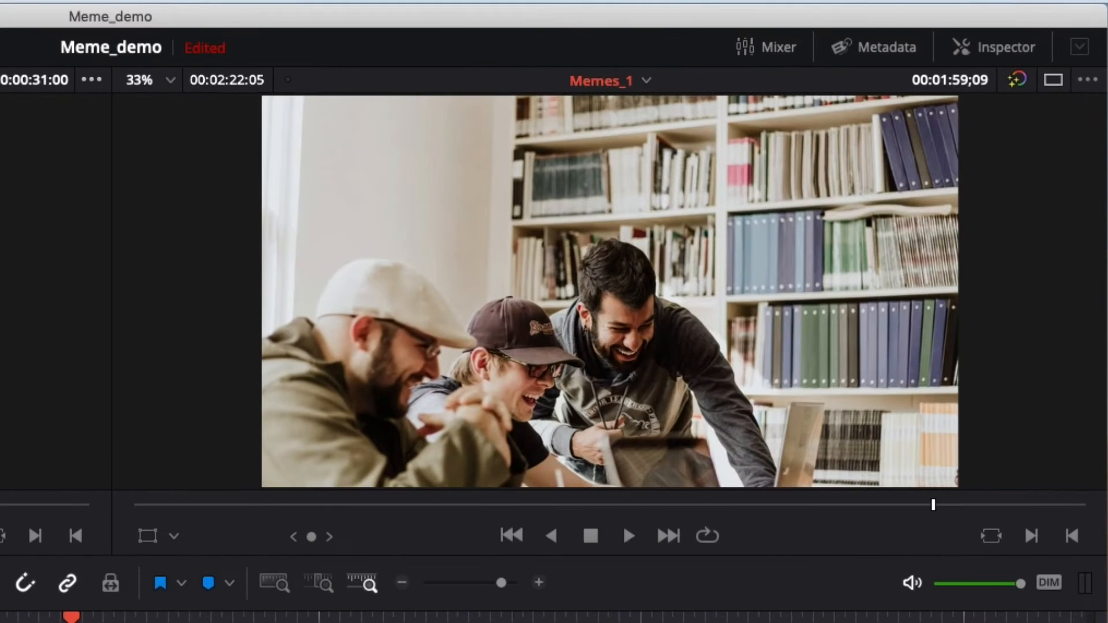
# - Show the clip's Inspector and examine which Composite, Transform, Cropping and Lens Correction parameters can be keyframed
pyautogui.click(1005, 49)
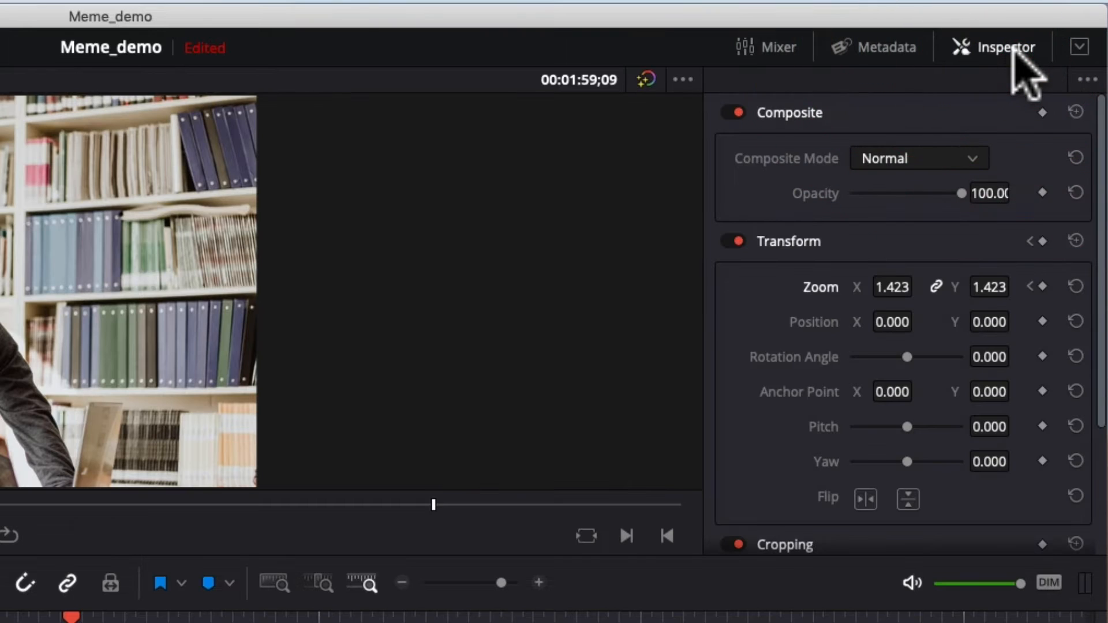
pyautogui.scroll(-3, 1042, 162)
pyautogui.scroll(3, 996, 249)
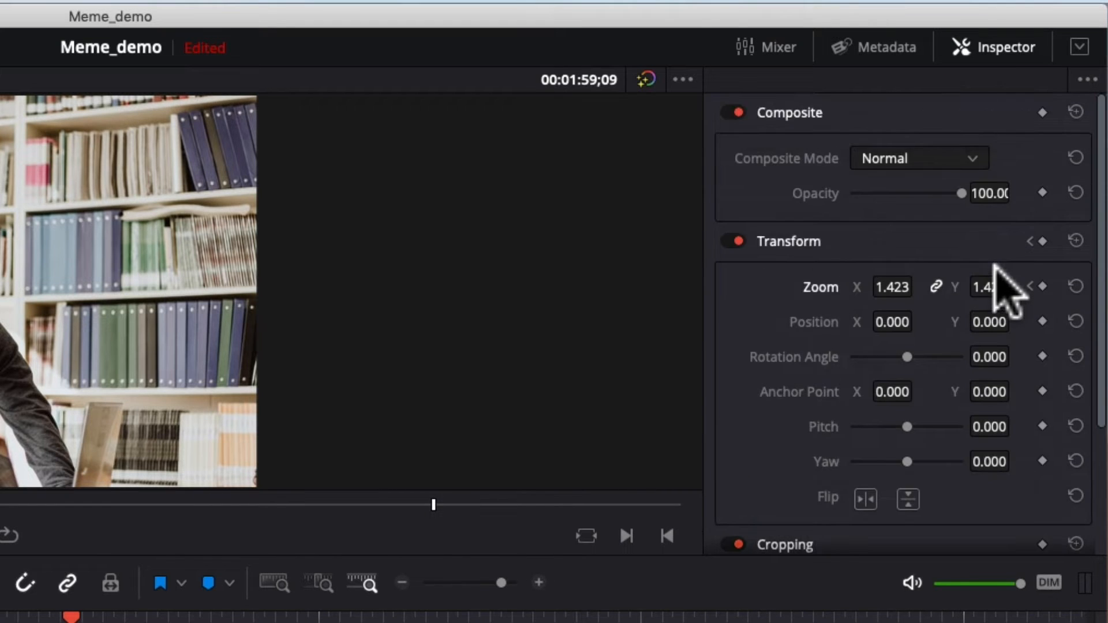
pyautogui.scroll(-3, 1001, 263)
pyautogui.scroll(3, 1017, 292)
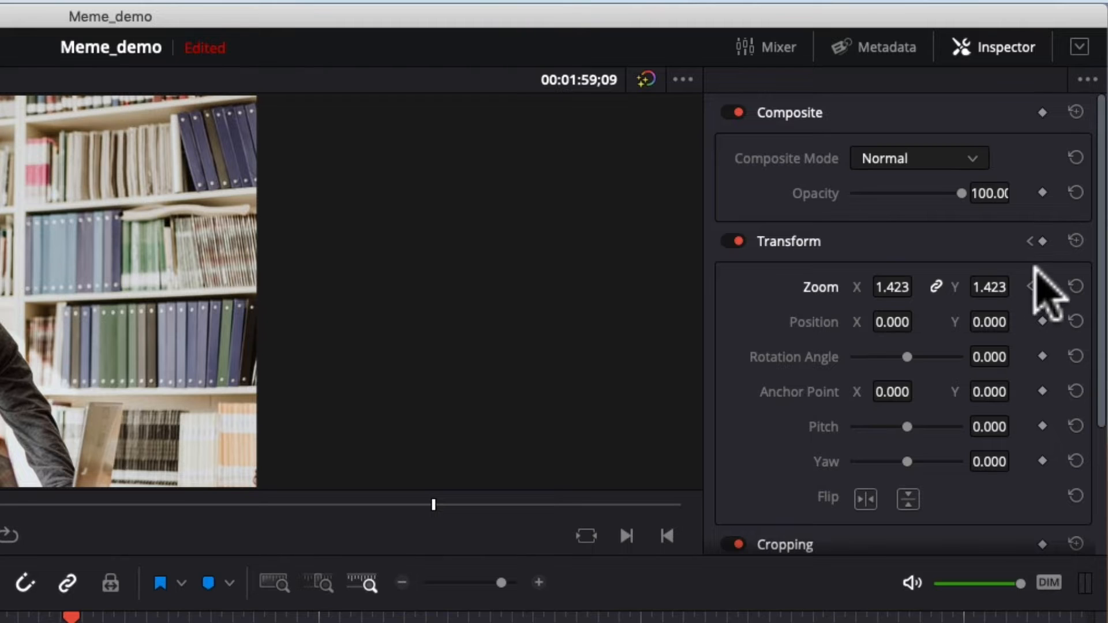
pyautogui.scroll(-3, 1043, 456)
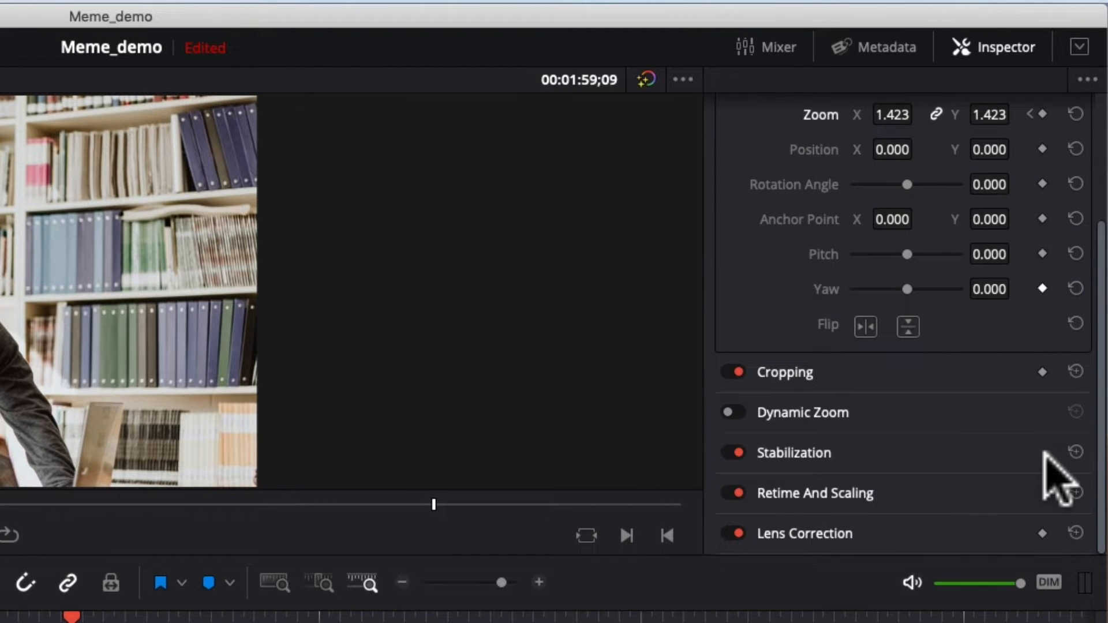
pyautogui.scroll(3, 1059, 479)
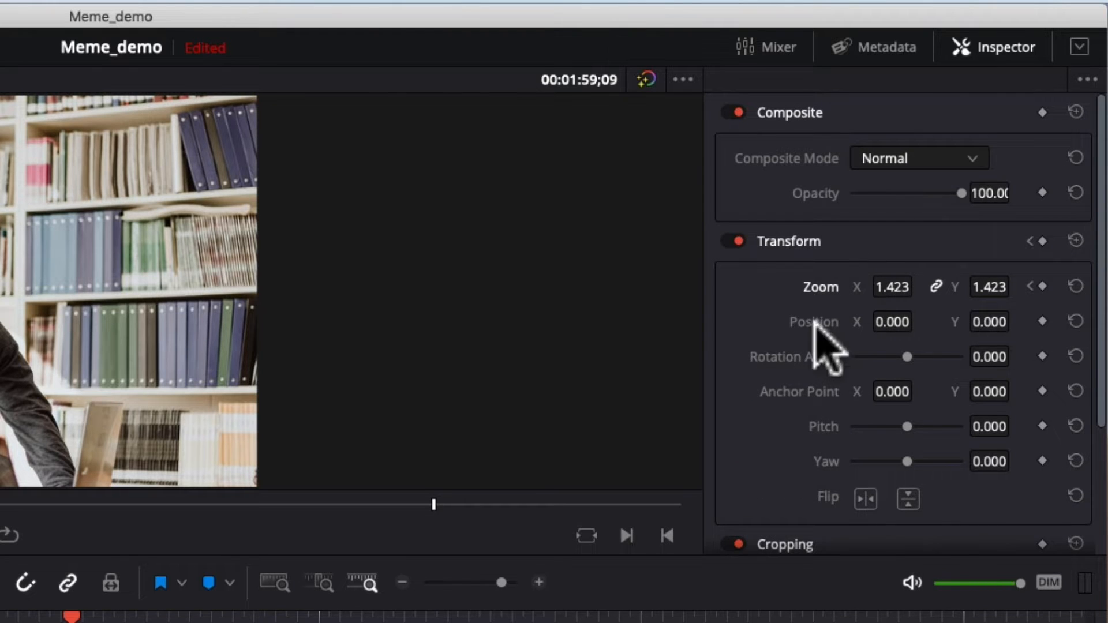
pyautogui.scroll(-3, 824, 445)
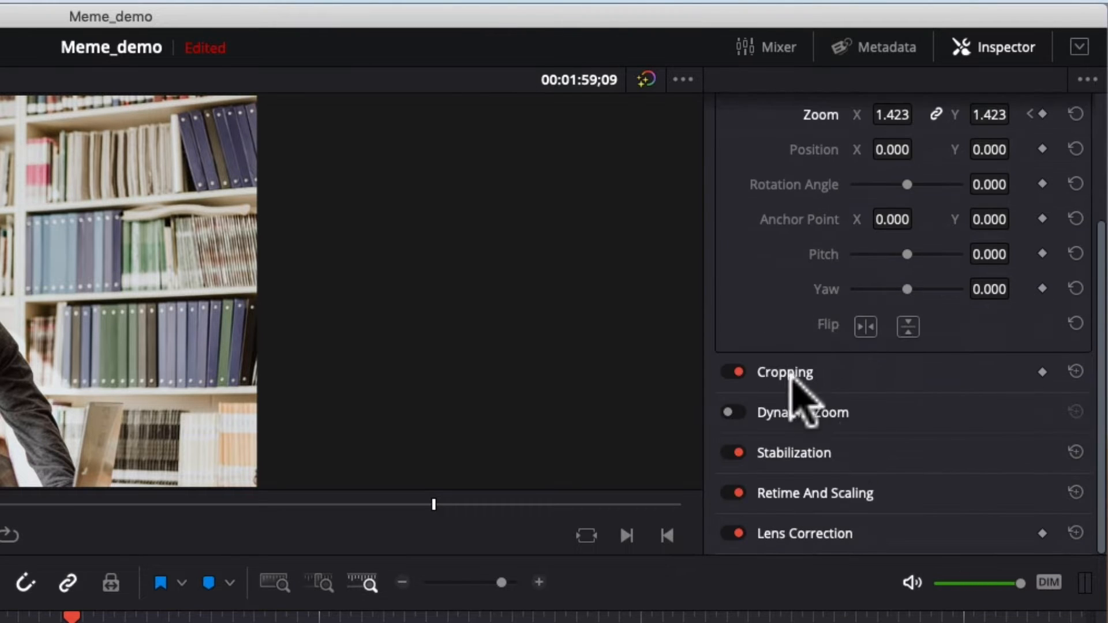
pyautogui.click(808, 372)
pyautogui.scroll(-3, 855, 438)
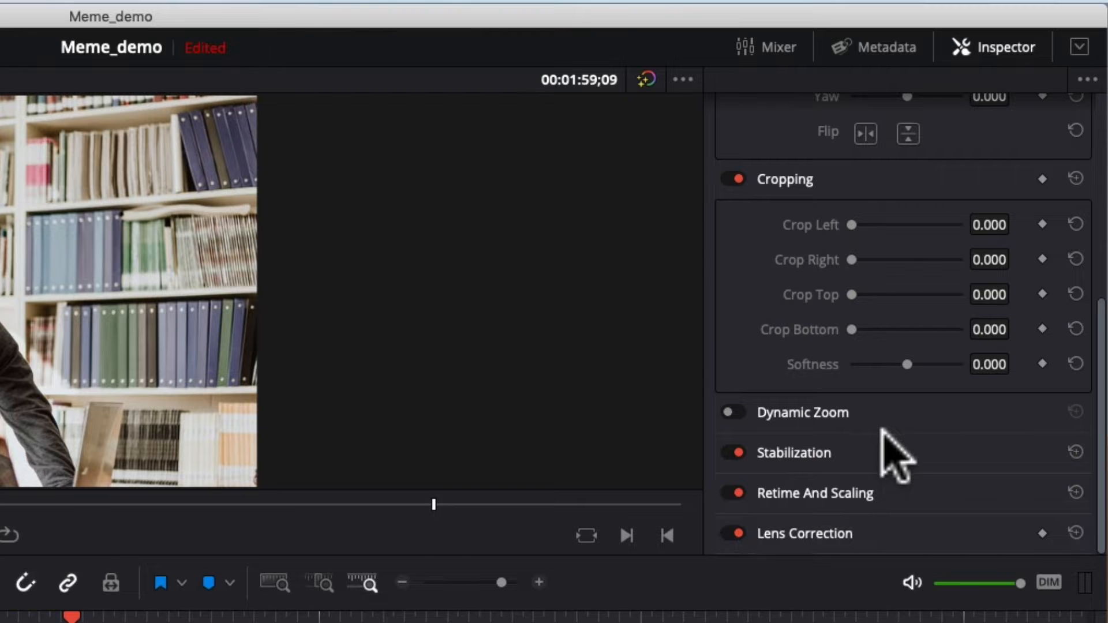
pyautogui.scroll(3, 895, 456)
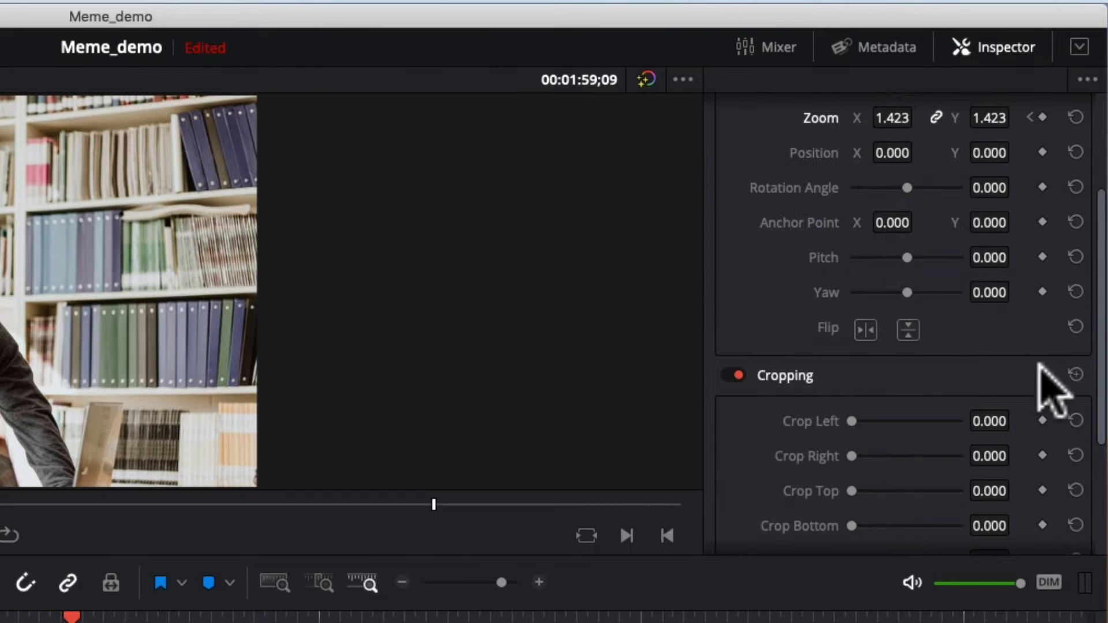
pyautogui.scroll(3, 1042, 361)
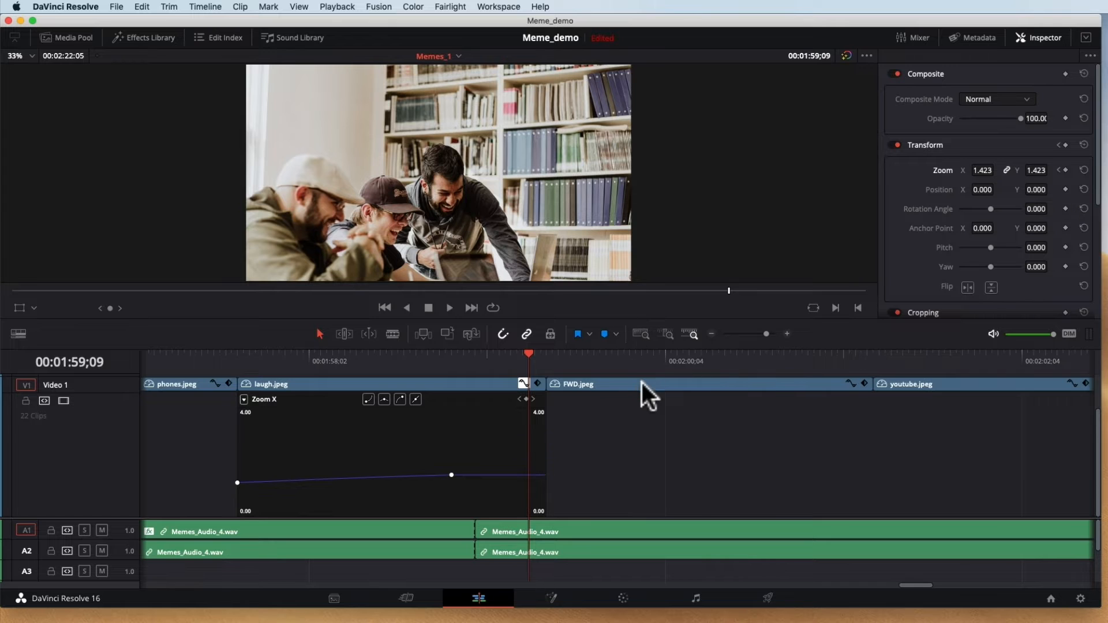
# - Set the youtube.jpeg clip's zoom to 1.020 at its first frame and add a zoom keyframe there
pyautogui.click(642, 382)
pyautogui.moveTo(582, 359); pyautogui.dragTo(612, 359)
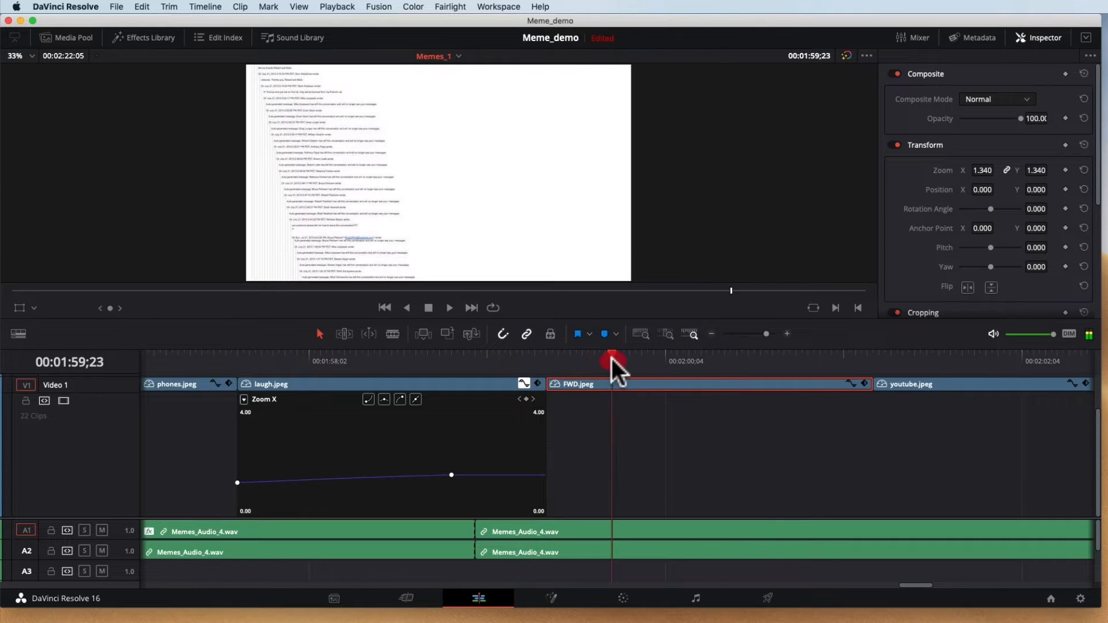
pyautogui.click(908, 361)
pyautogui.click(918, 385)
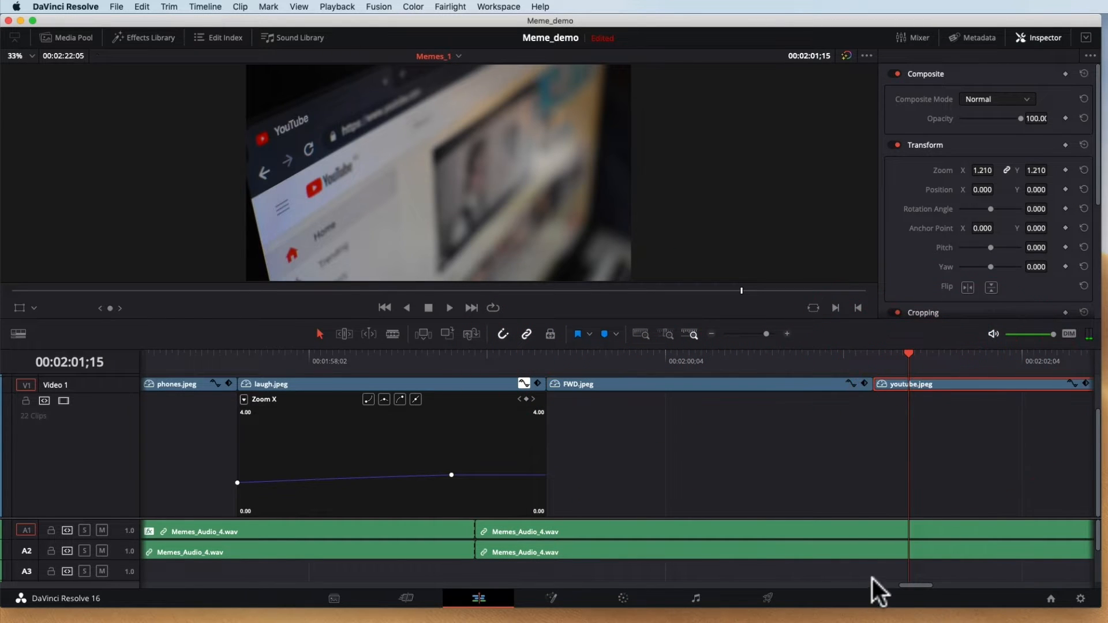
pyautogui.moveTo(910, 587); pyautogui.dragTo(926, 584)
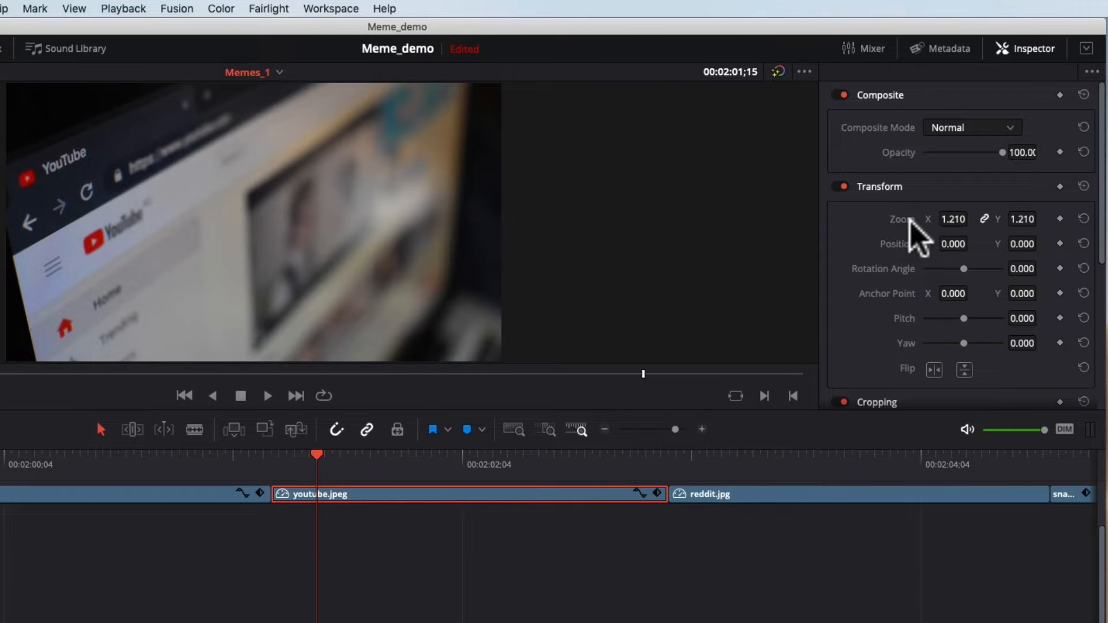
pyautogui.click(270, 459)
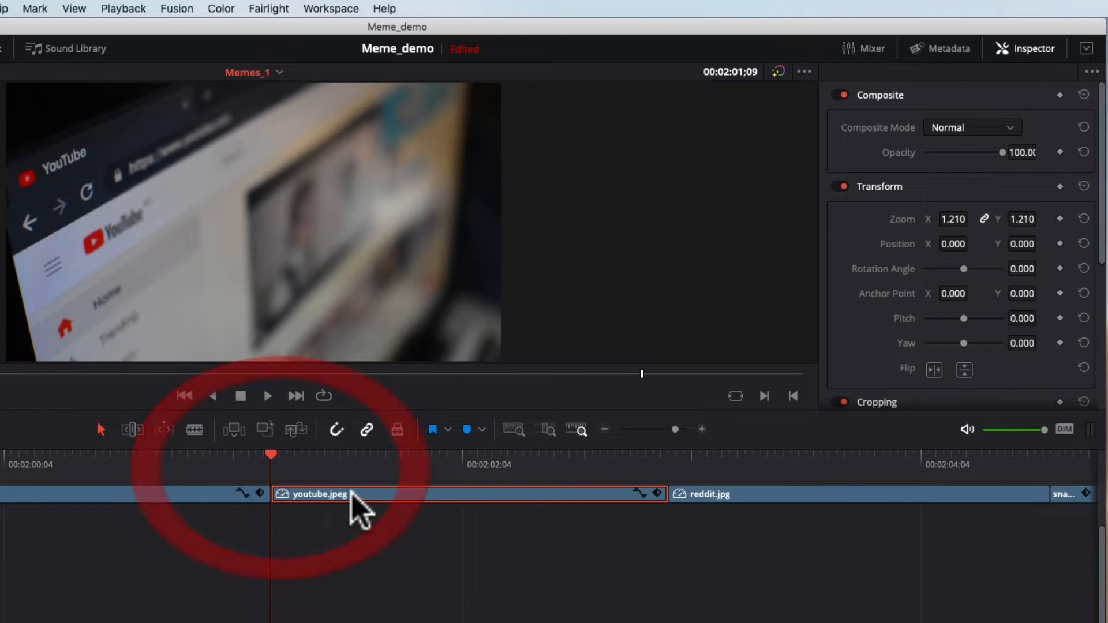
pyautogui.moveTo(960, 219); pyautogui.dragTo(946, 220)
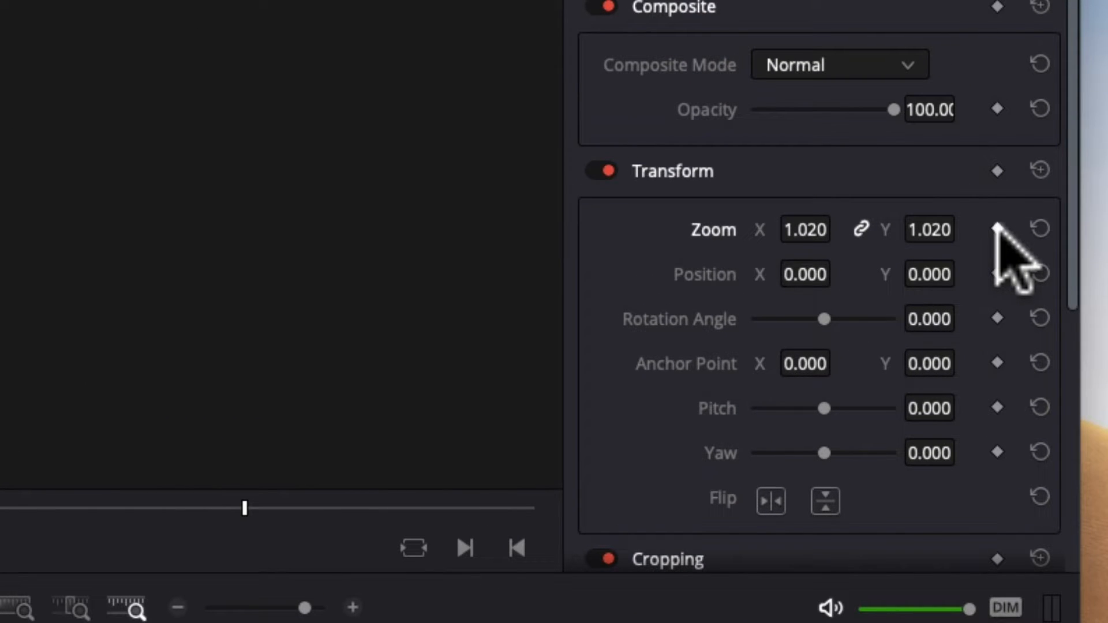
pyautogui.click(998, 228)
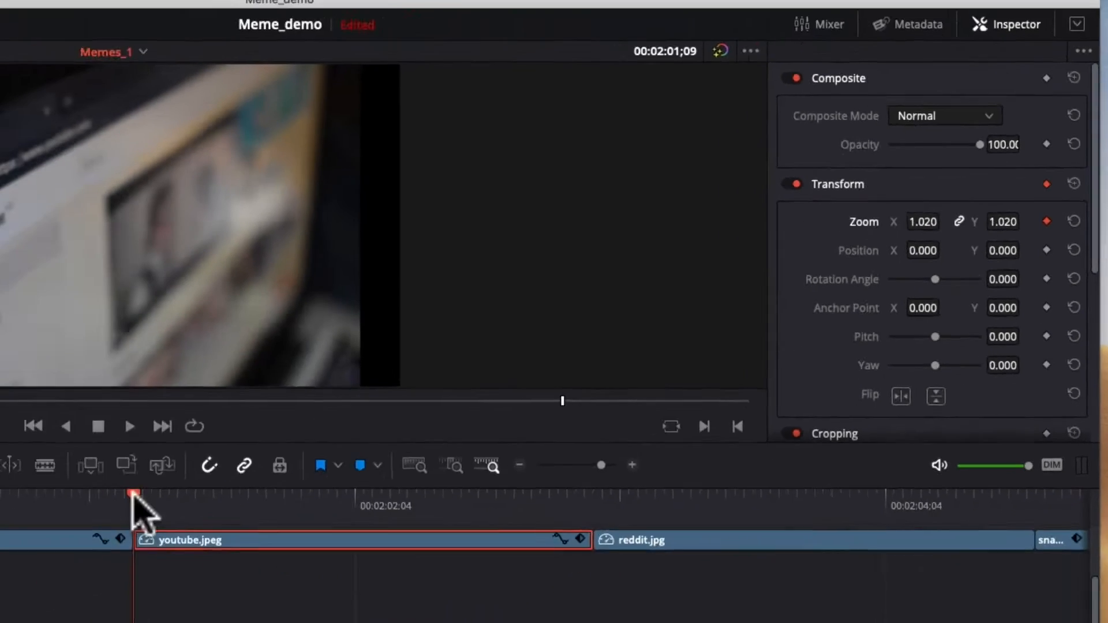
# - Add a second zoom keyframe to youtube.jpeg at 00:02:02;18 and set its zoom to 1.340
pyautogui.moveTo(265, 465); pyautogui.dragTo(570, 491)
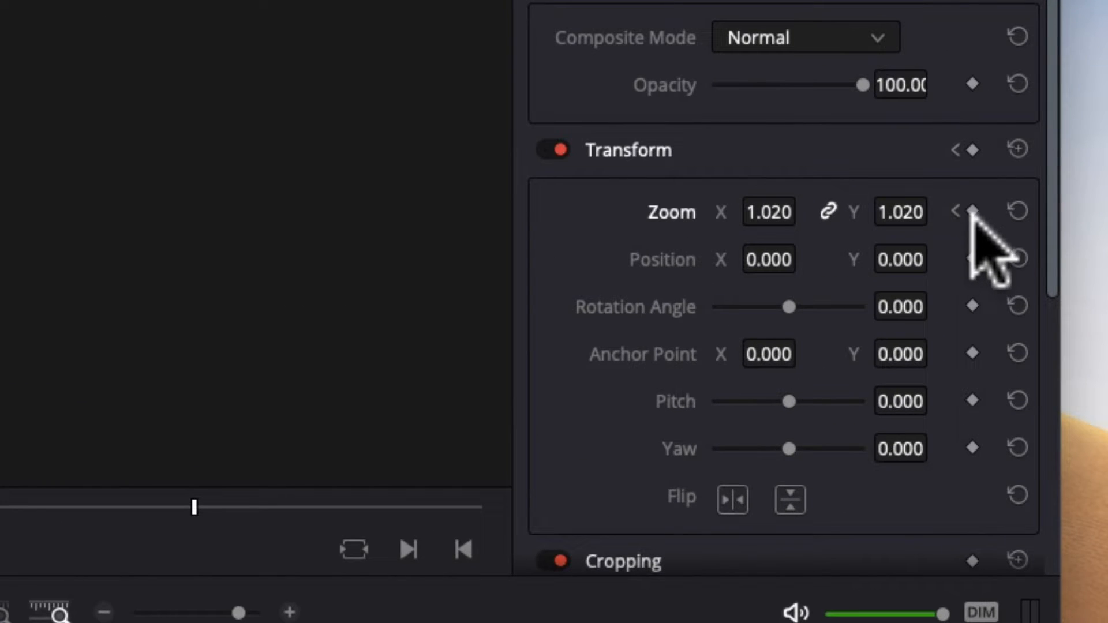
pyautogui.click(972, 211)
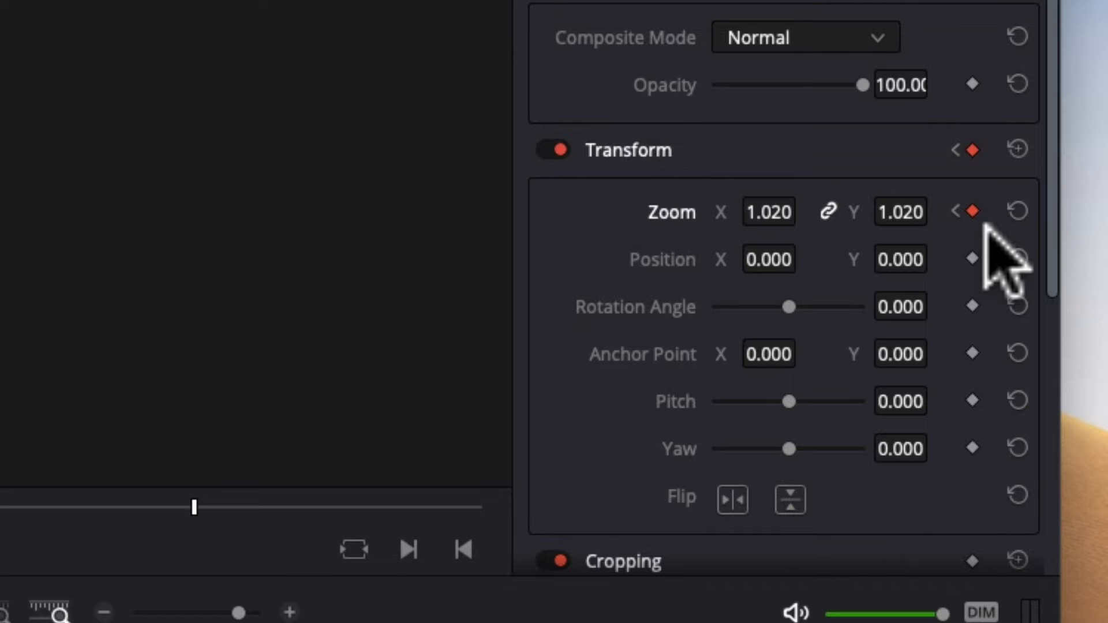
pyautogui.moveTo(774, 214); pyautogui.dragTo(779, 214)
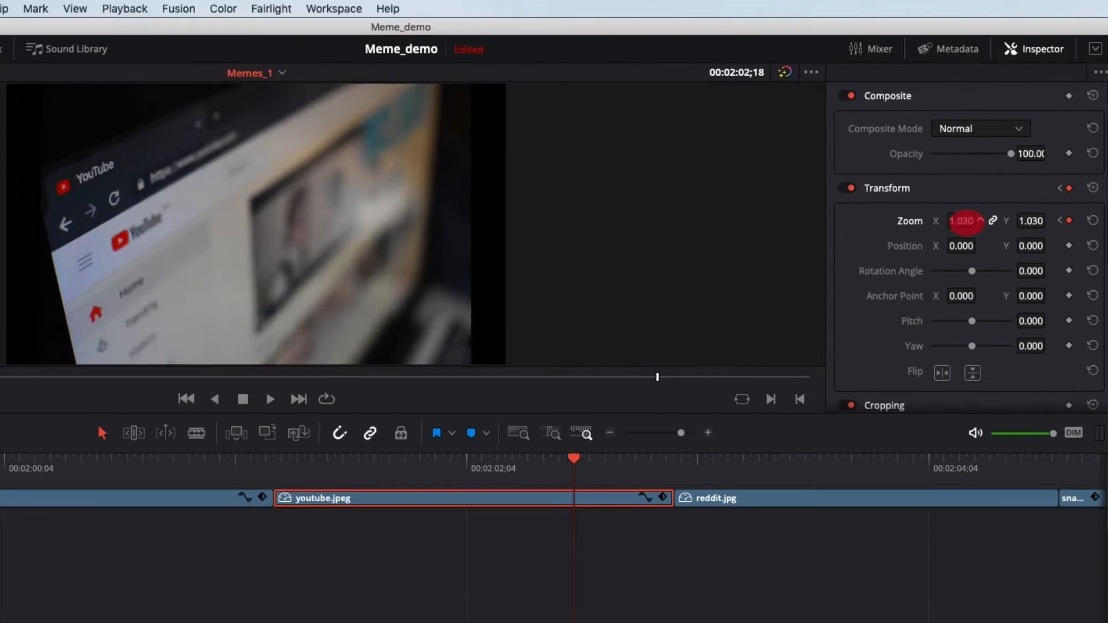
pyautogui.moveTo(965, 221); pyautogui.dragTo(990, 219)
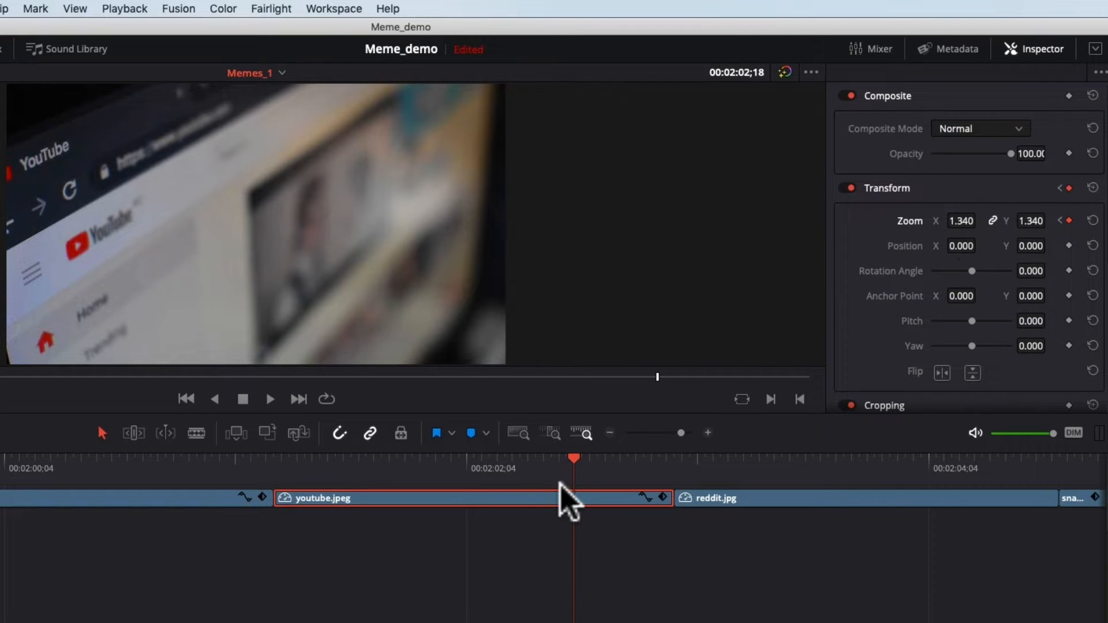
# - Play the youtube.jpeg clip from its first frame to check the keyframed zoom
pyautogui.click(273, 462)
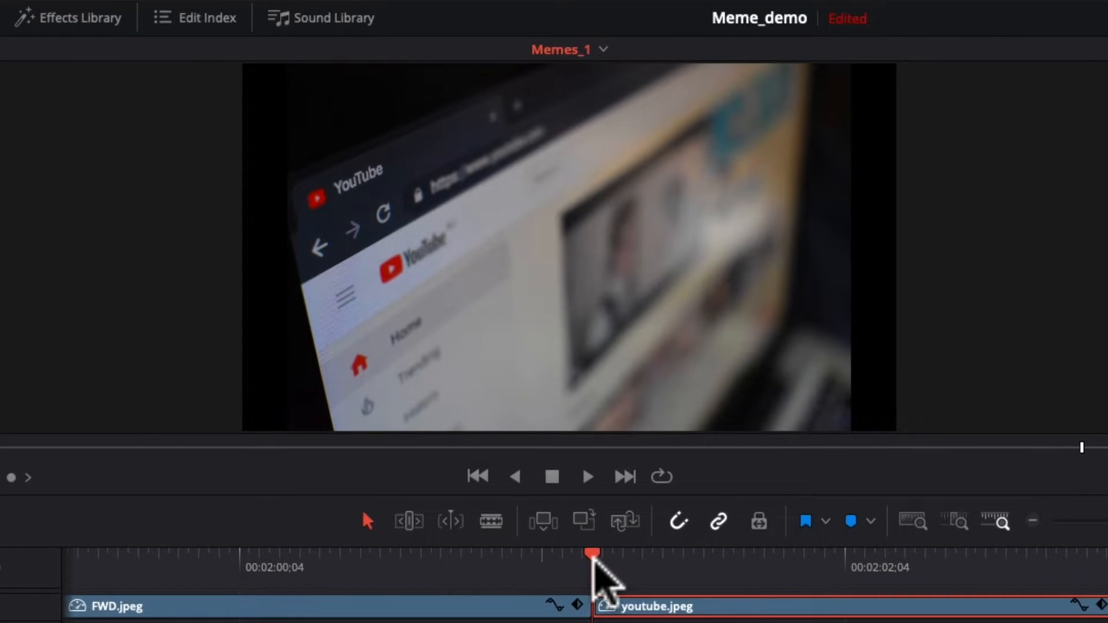
pyautogui.press('space')
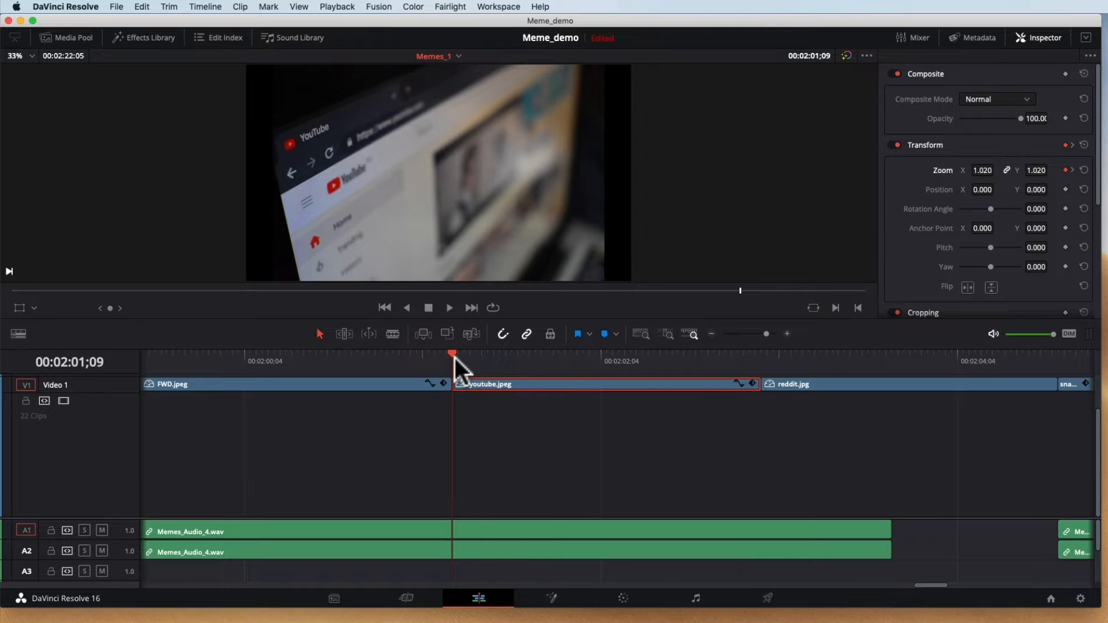
pyautogui.press('space')
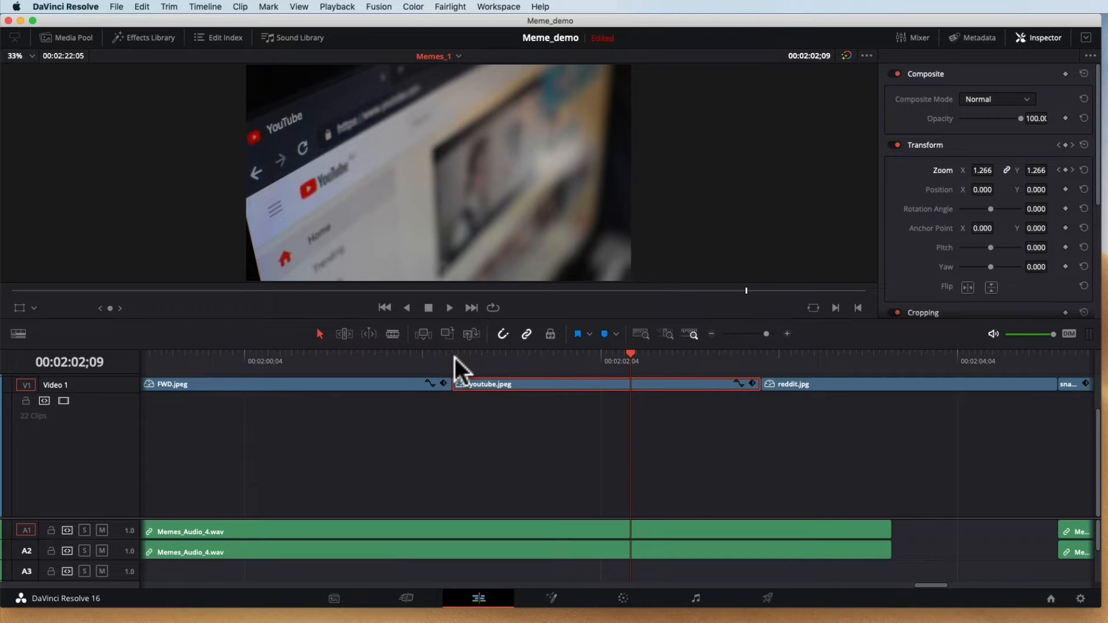
# - Expand the youtube.jpeg clip's Dynamic Zoom settings and examine the ease options
pyautogui.scroll(-5, 945, 244)
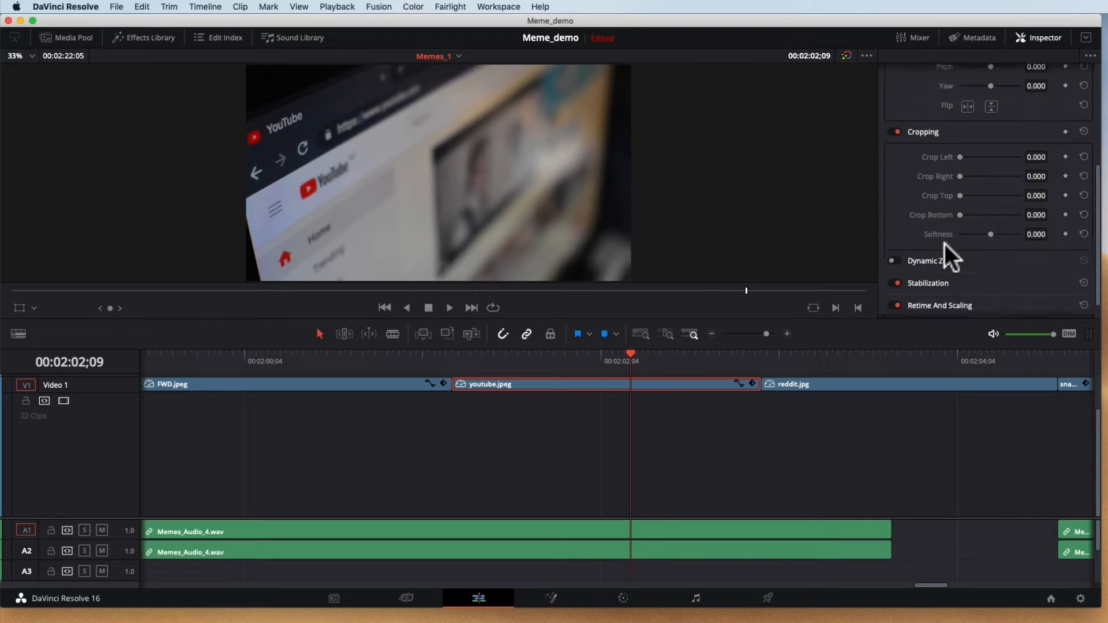
pyautogui.click(943, 238)
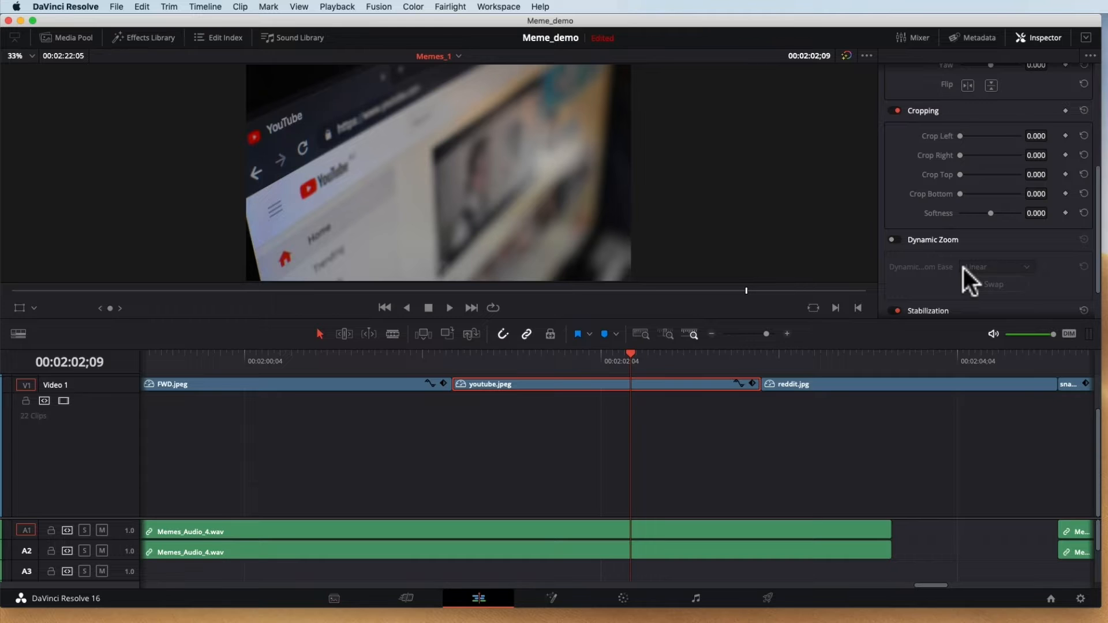
pyautogui.scroll(5, 965, 263)
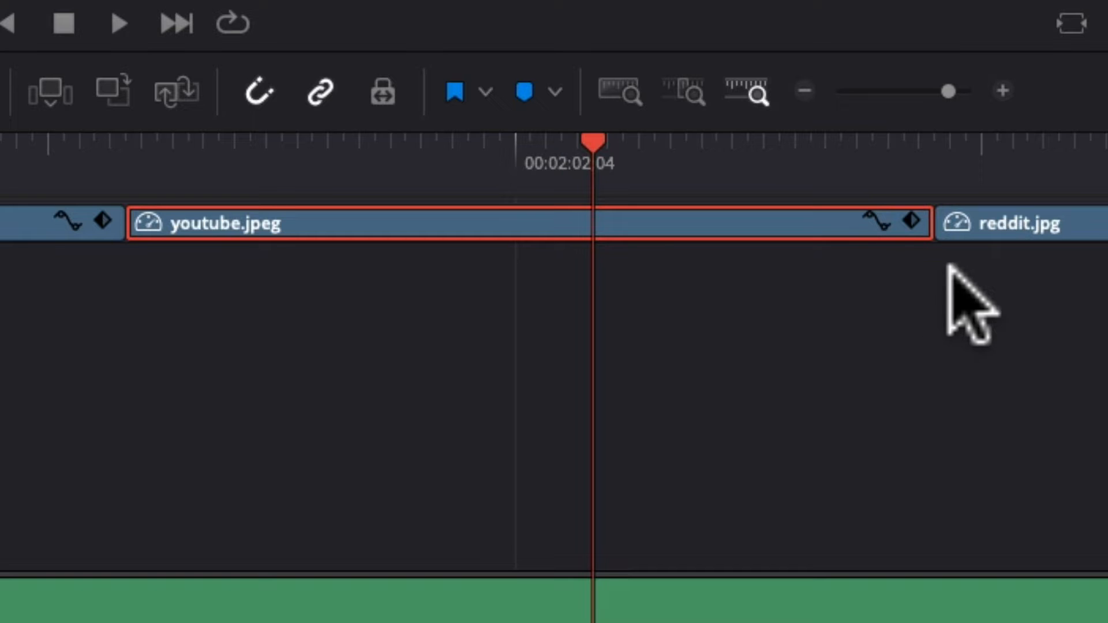
# - Show the Zoom X keyframe curve of the youtube.jpeg clip and select its second keyframe
pyautogui.click(873, 215)
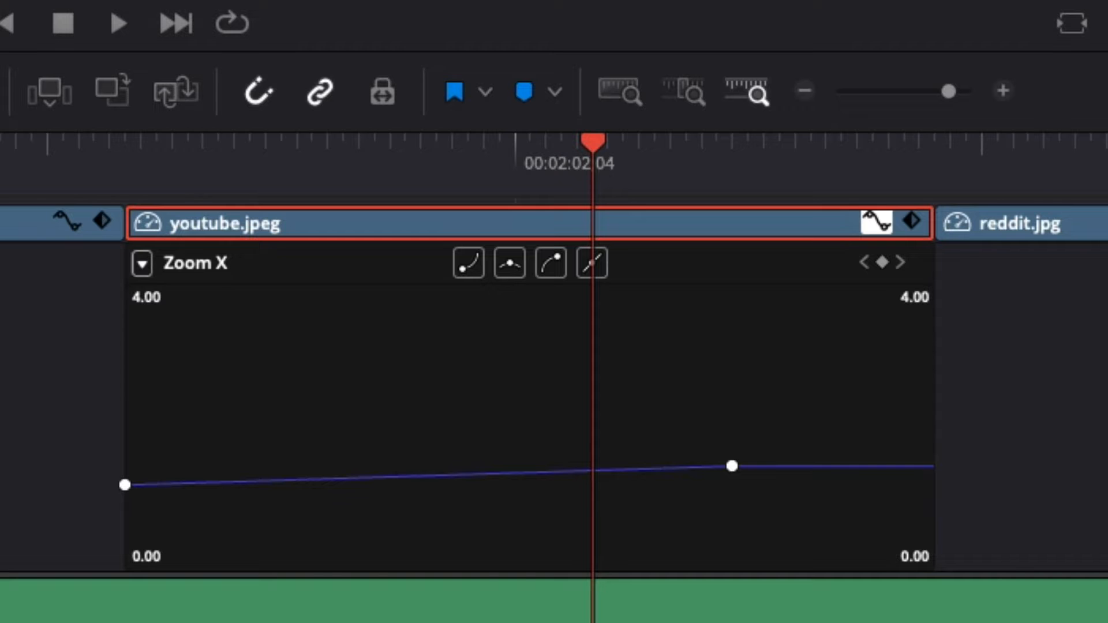
pyautogui.click(732, 466)
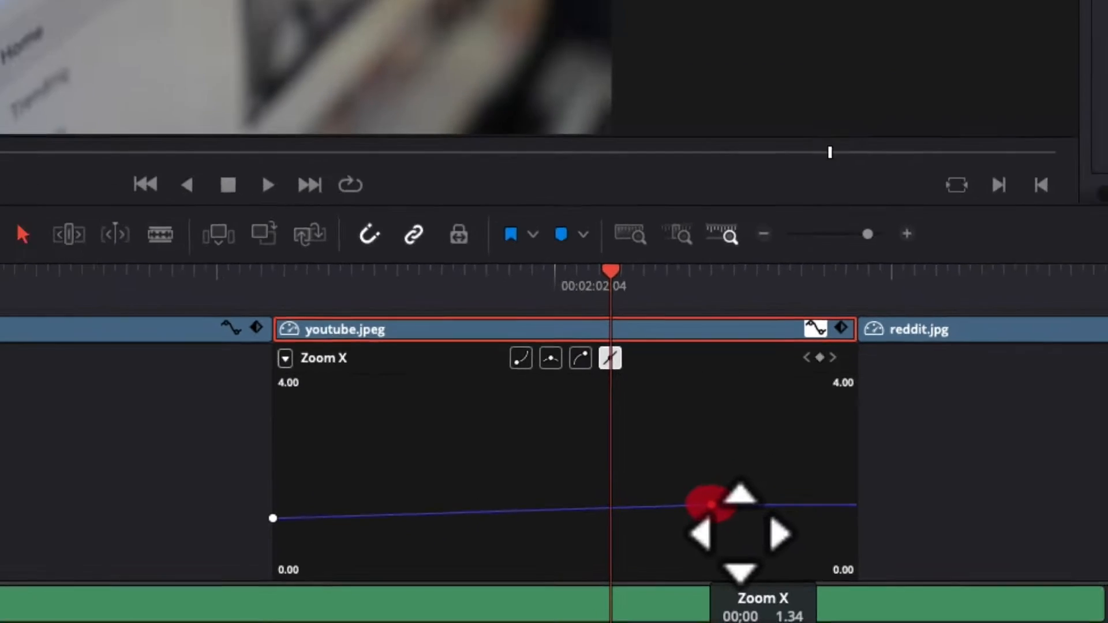
# - Raise the second keyframe on the Zoom X curve for a much stronger zoom and play the clip
pyautogui.moveTo(740, 533); pyautogui.dragTo(734, 451)
pyautogui.click(417, 391)
pyautogui.press('space')
pyautogui.press('space')
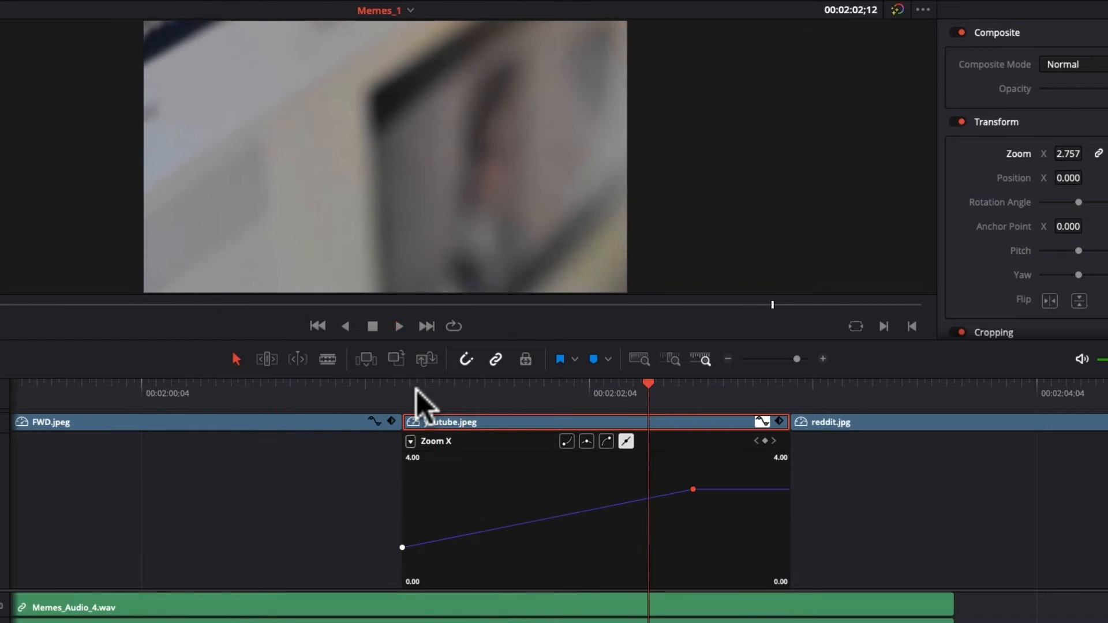
# - Lower the first keyframe on the Zoom X curve to about 0.007 and undo both curve changes
pyautogui.click(407, 391)
pyautogui.moveTo(403, 547); pyautogui.dragTo(425, 600)
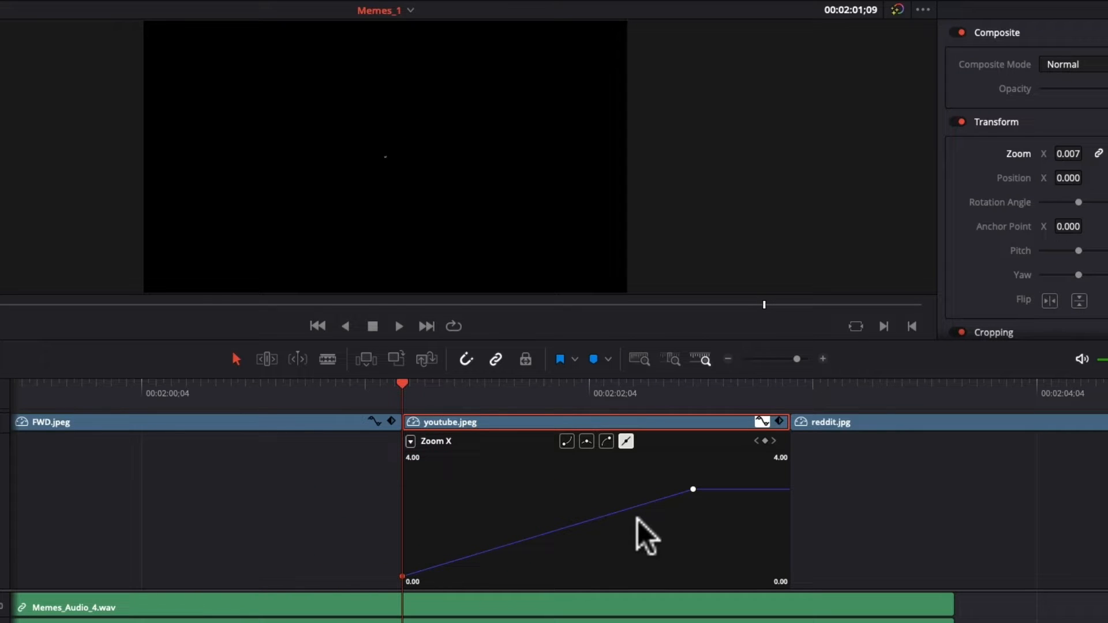
pyautogui.hotkey('ctrl', 'z')
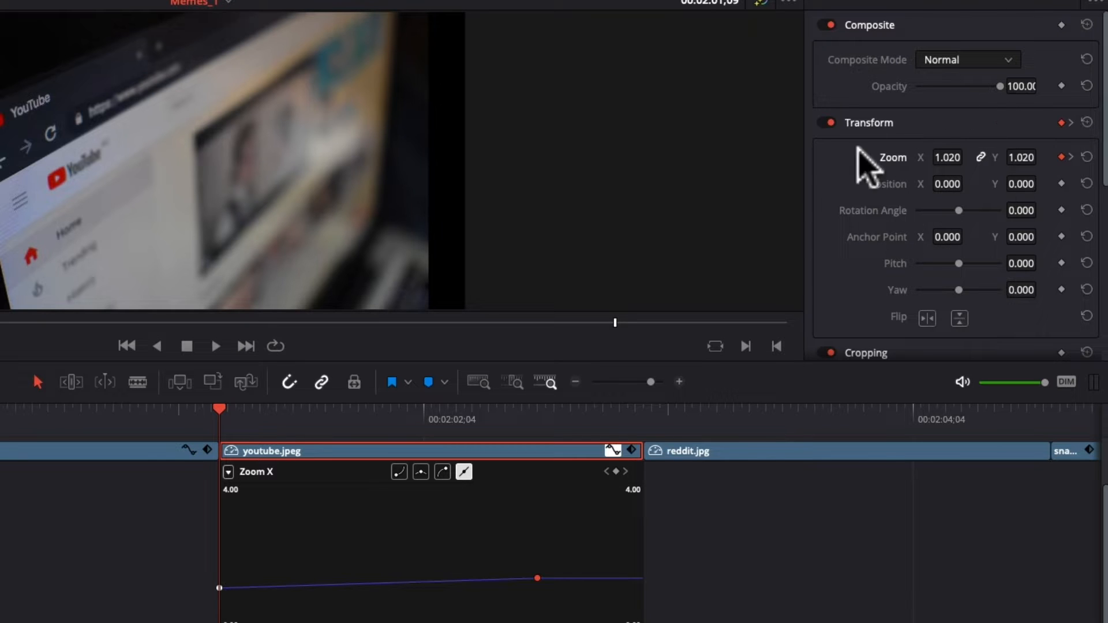
# - Hide and reshow the youtube.jpeg curve and list the parameters it can display
pyautogui.click(613, 452)
pyautogui.click(613, 451)
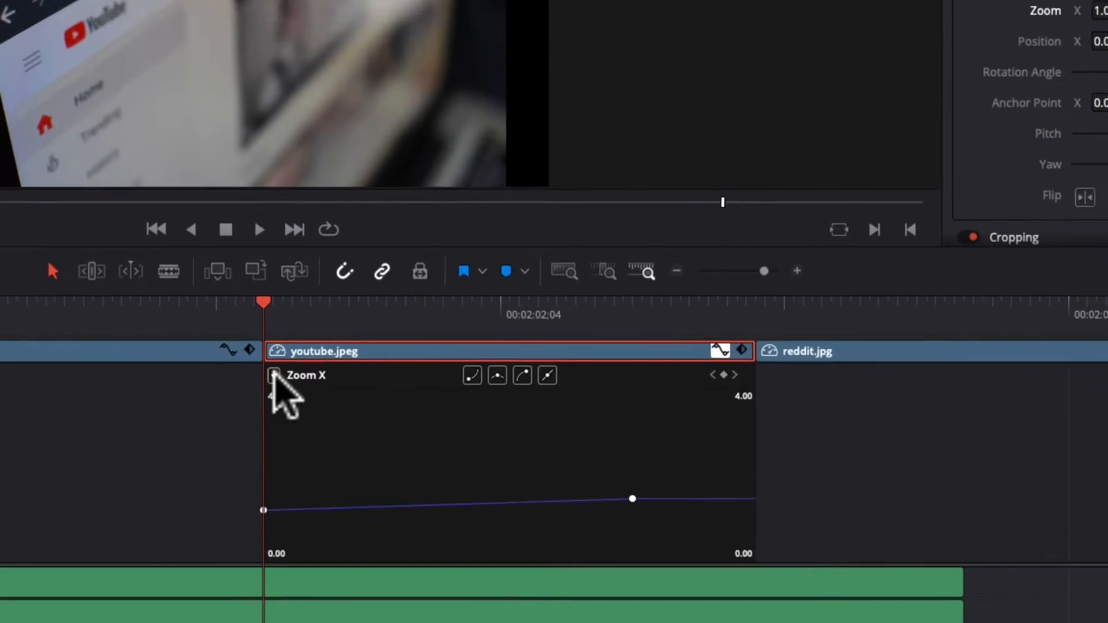
pyautogui.click(228, 472)
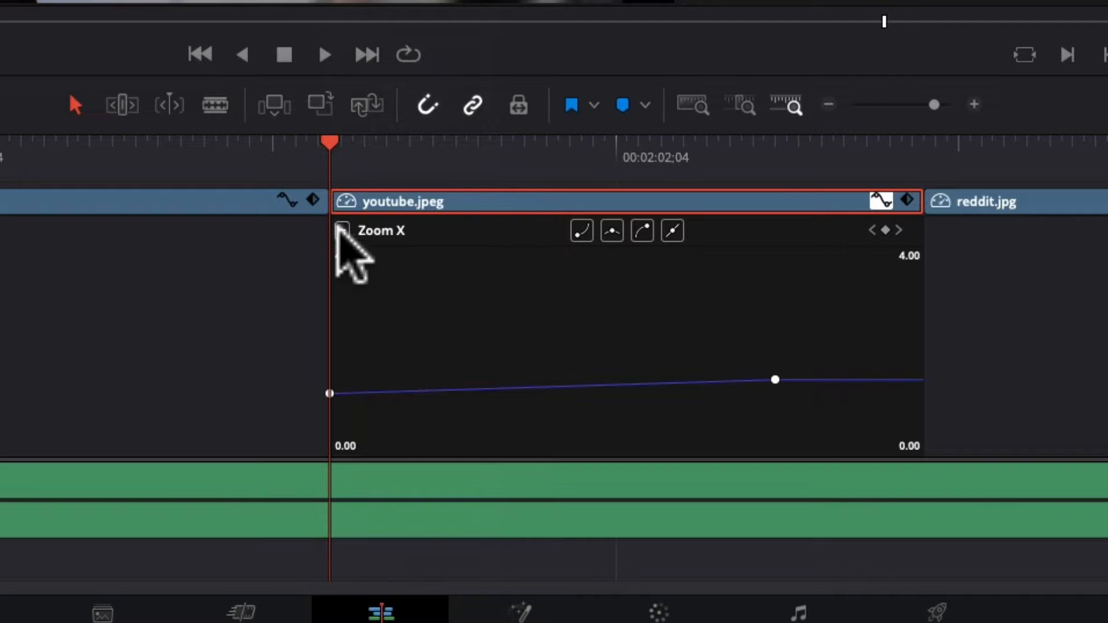
pyautogui.click(342, 231)
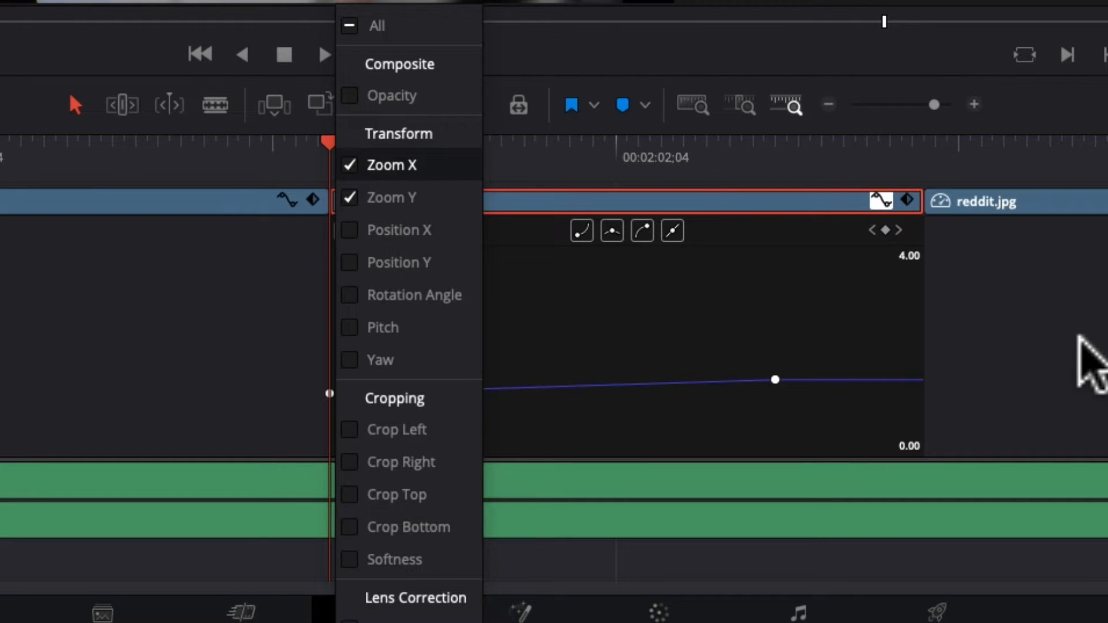
# - Raise the second keyframe on the youtube.jpeg clip's Zoom X curve to 2.220
pyautogui.click(1078, 335)
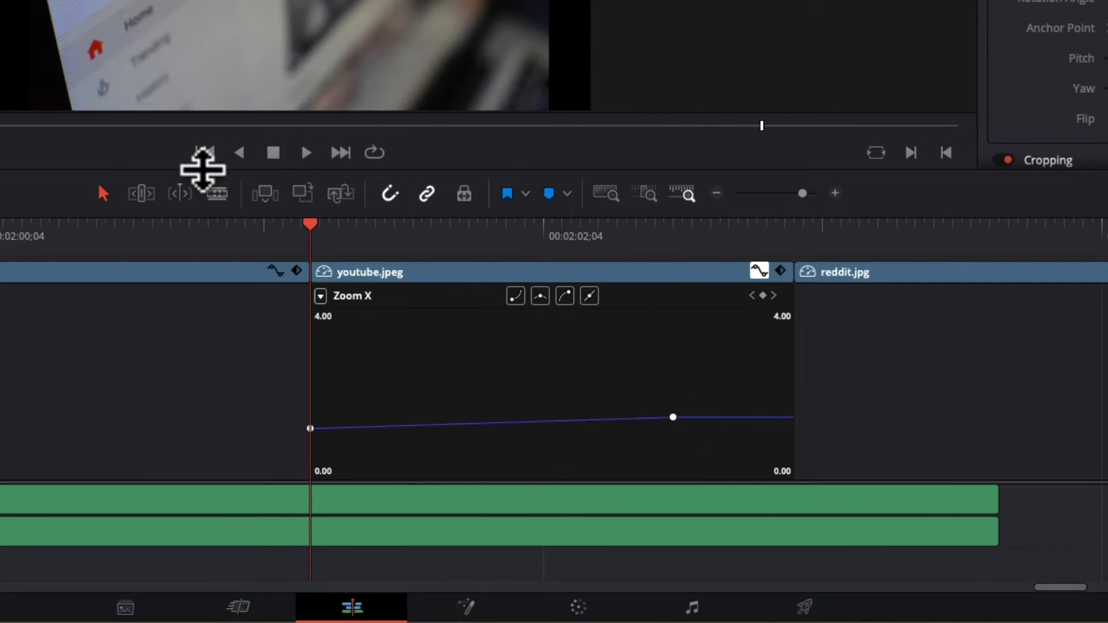
pyautogui.click(674, 417)
pyautogui.click(310, 428)
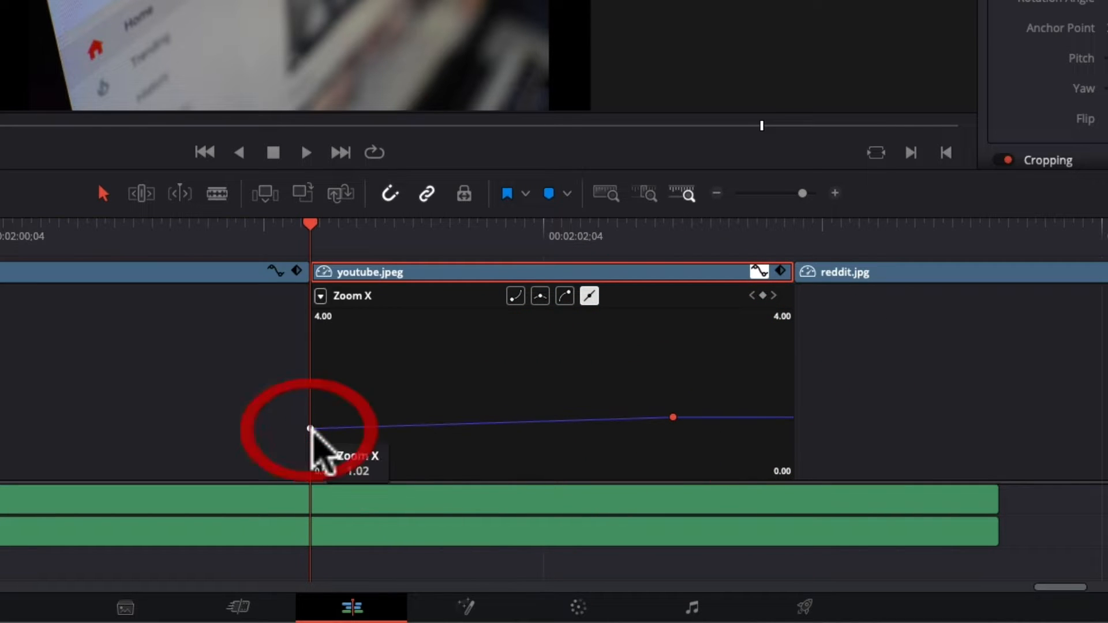
pyautogui.moveTo(672, 419); pyautogui.dragTo(631, 445)
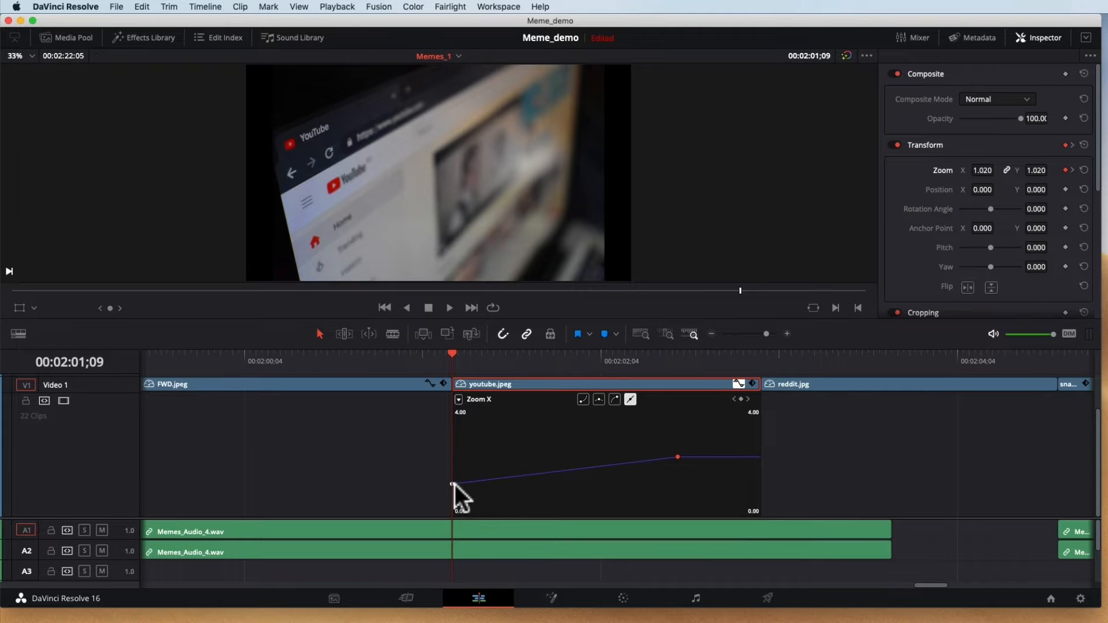
# - Give the second Zoom X keyframe a smooth ease-in, bend the curve well above it with the handle, and play the clip
pyautogui.click(615, 399)
pyautogui.click(619, 458)
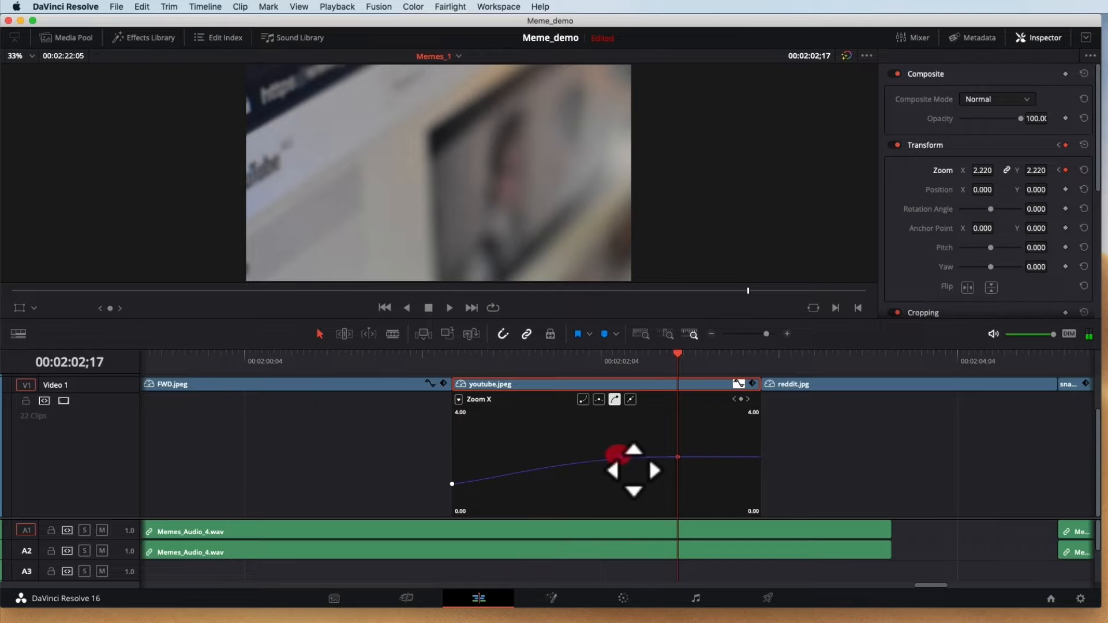
pyautogui.moveTo(630, 457); pyautogui.dragTo(622, 431)
pyautogui.press('space')
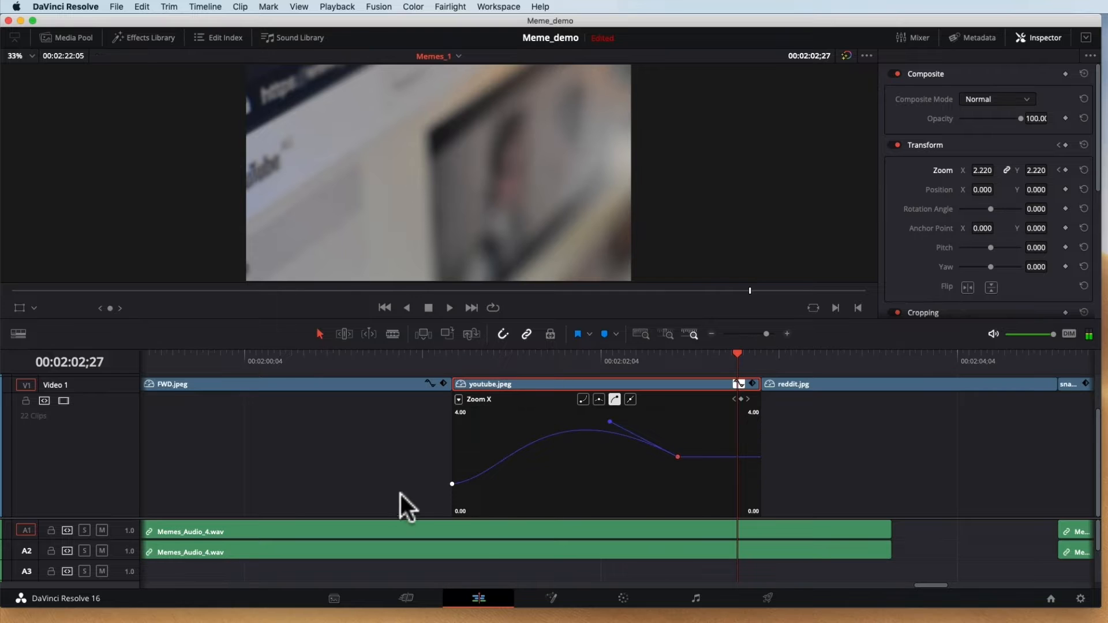
# - Flatten the second Zoom X keyframe's handle to a level line and return the keyframe to linear interpolation
pyautogui.moveTo(627, 438); pyautogui.dragTo(595, 467)
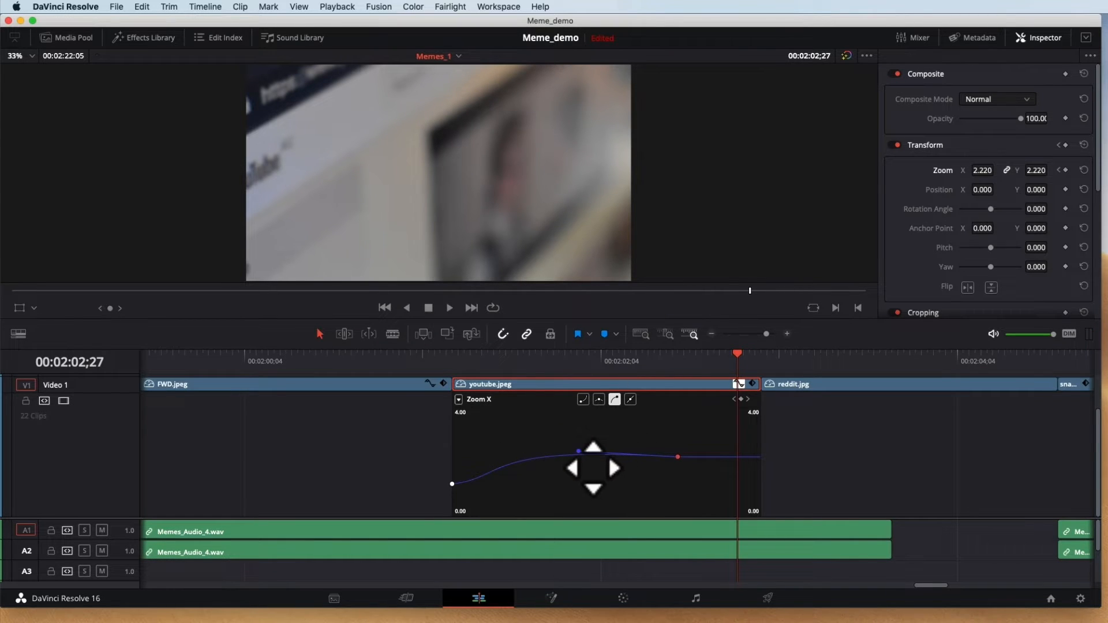
pyautogui.moveTo(578, 451); pyautogui.dragTo(618, 470)
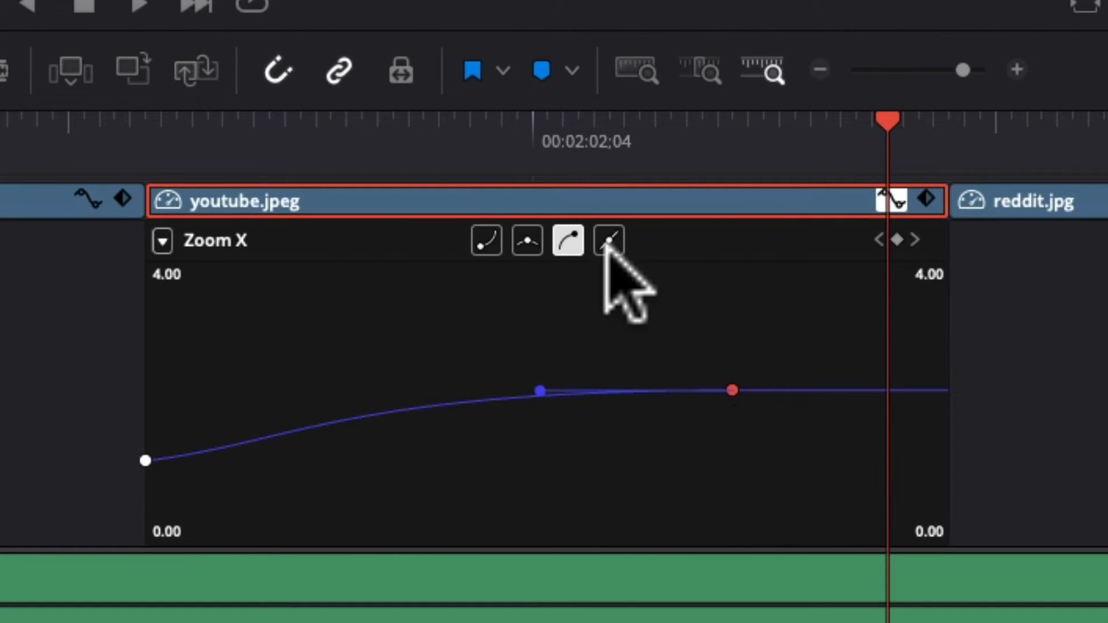
pyautogui.click(607, 242)
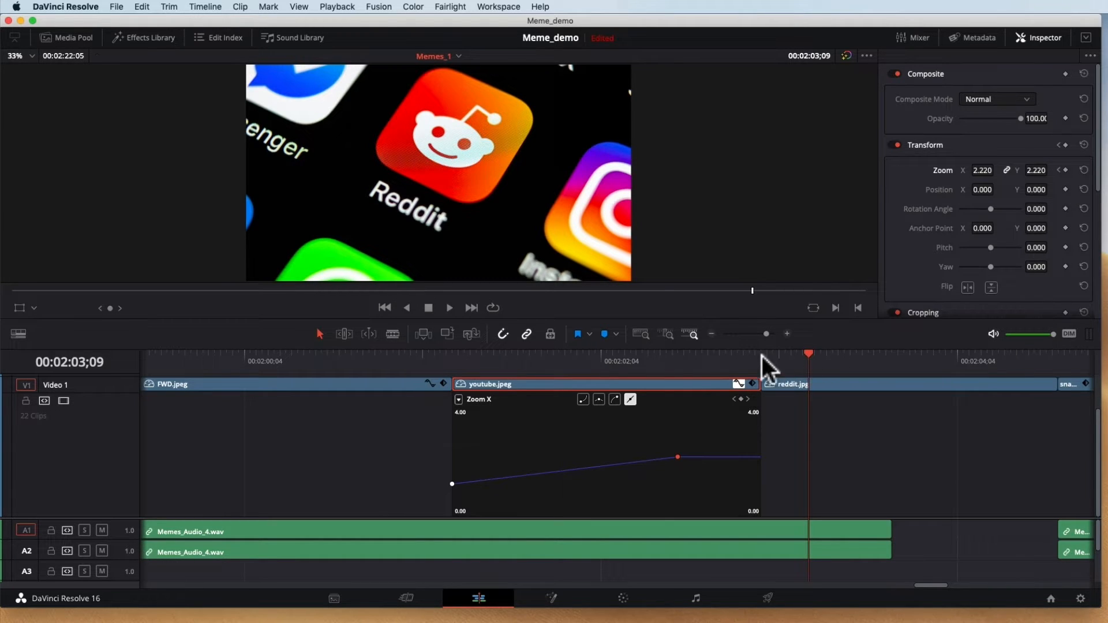
# - Move off the second Zoom keyframe and jump back and forth between the youtube.jpeg clip's two Zoom keyframes
pyautogui.click(680, 359)
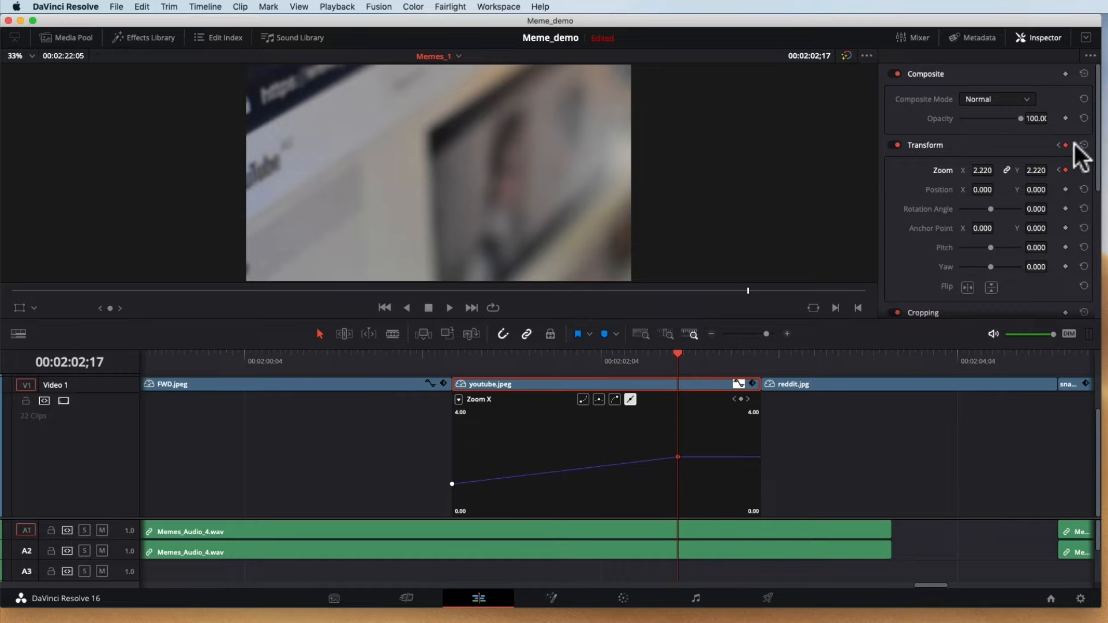
pyautogui.moveTo(653, 359)
pyautogui.mouseDown()
pyautogui.moveTo(664, 367)
pyautogui.moveTo(663, 358)
pyautogui.mouseUp()
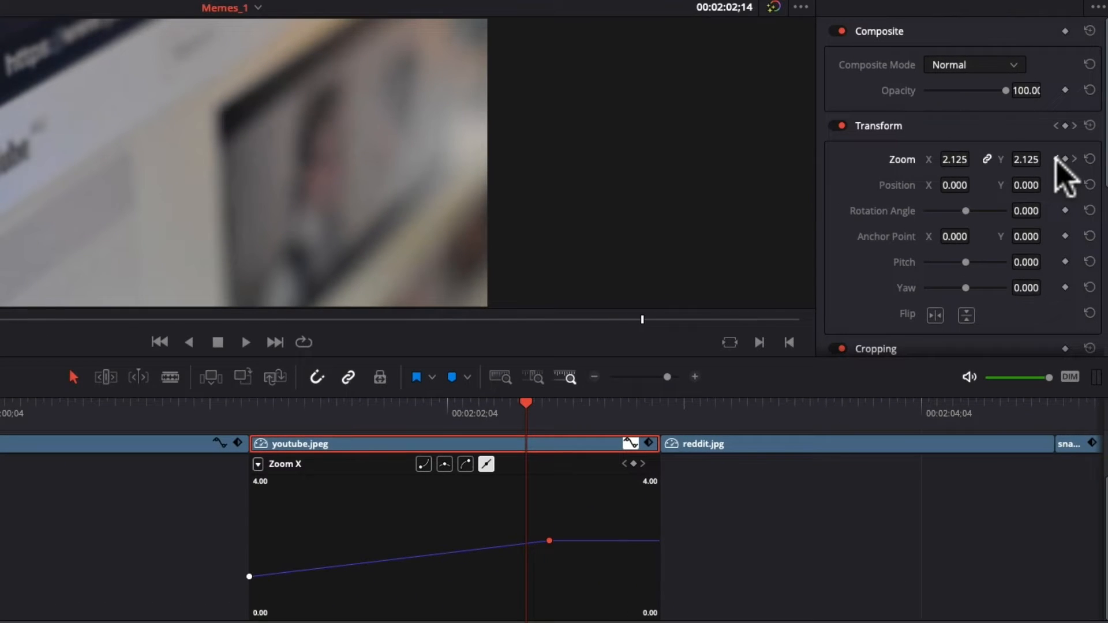
pyautogui.click(1057, 159)
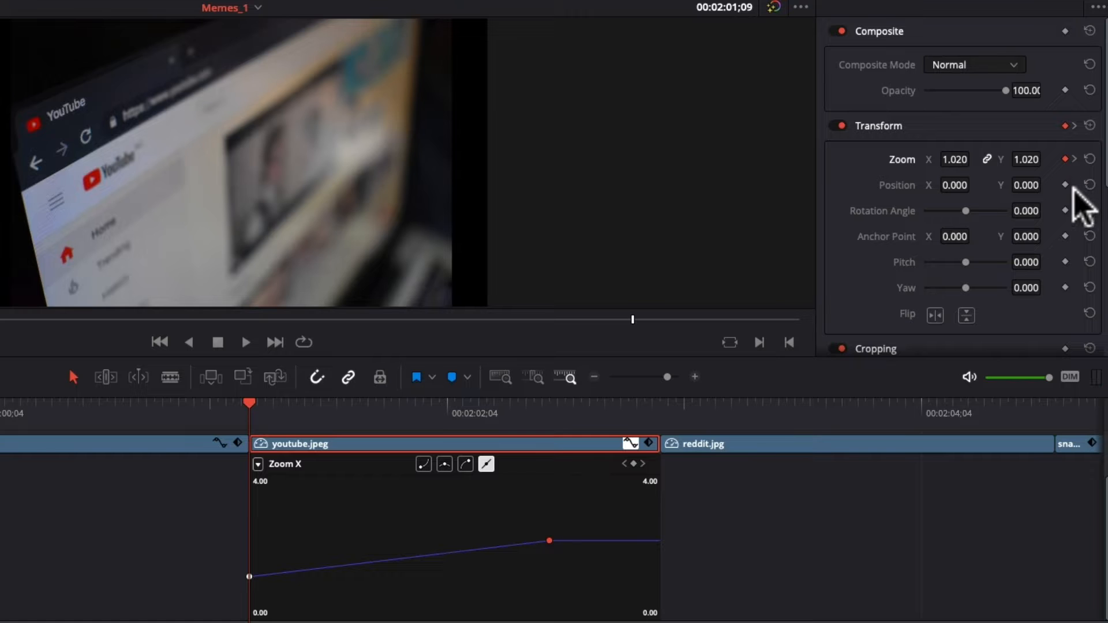
pyautogui.click(1075, 159)
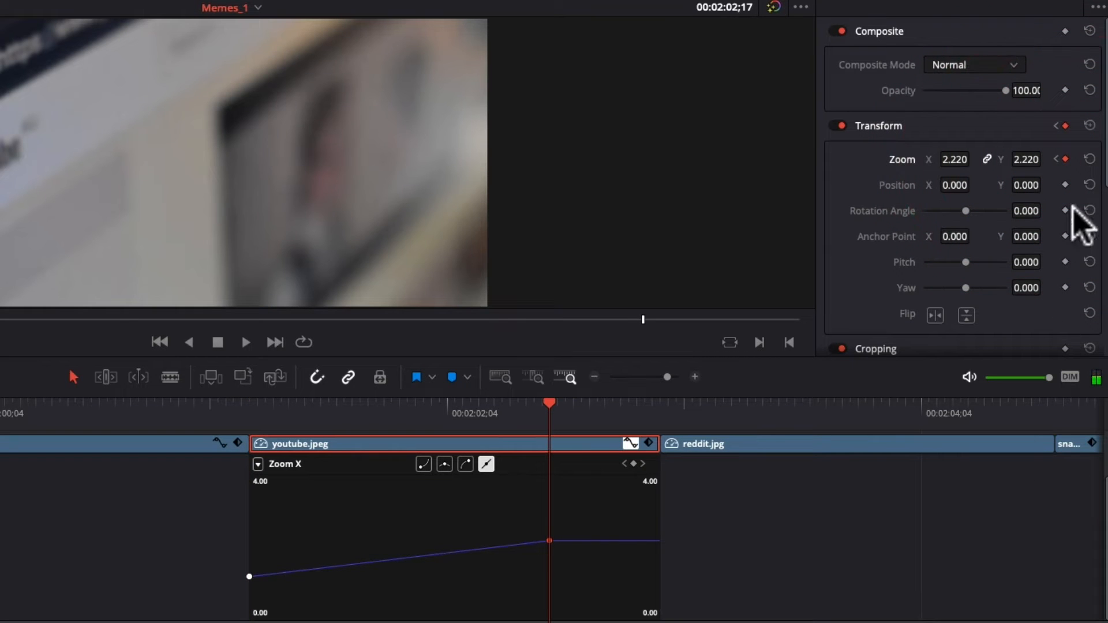
pyautogui.click(1057, 159)
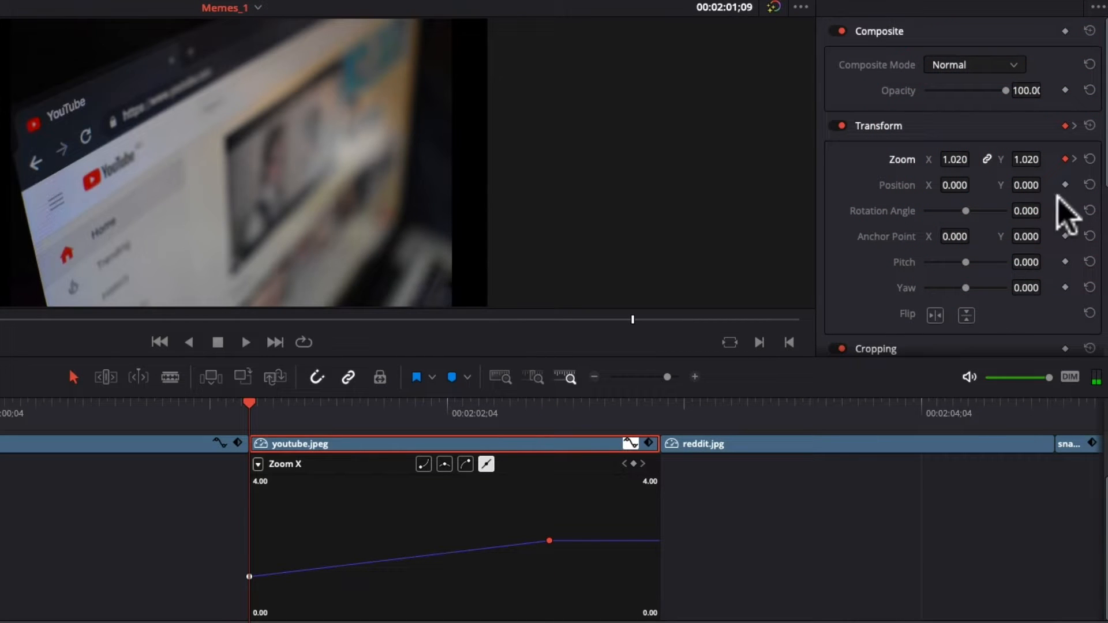
pyautogui.click(1074, 159)
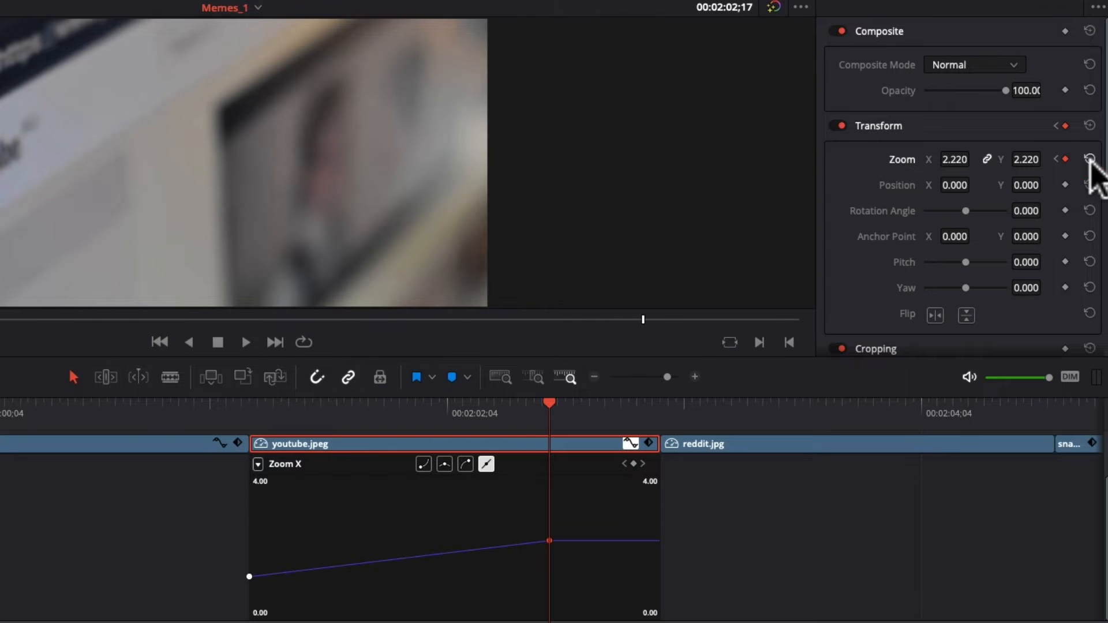
# - Reset the youtube.jpeg clip's Zoom and add an Opacity keyframe of 0.00 at the clip's first frame
pyautogui.click(1090, 160)
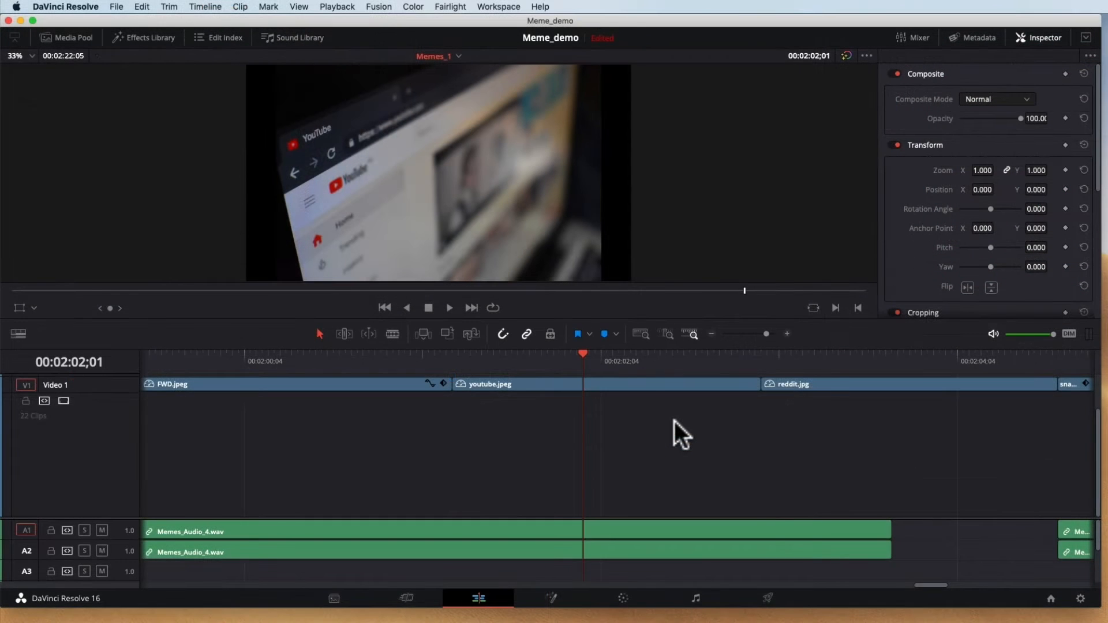
pyautogui.click(518, 386)
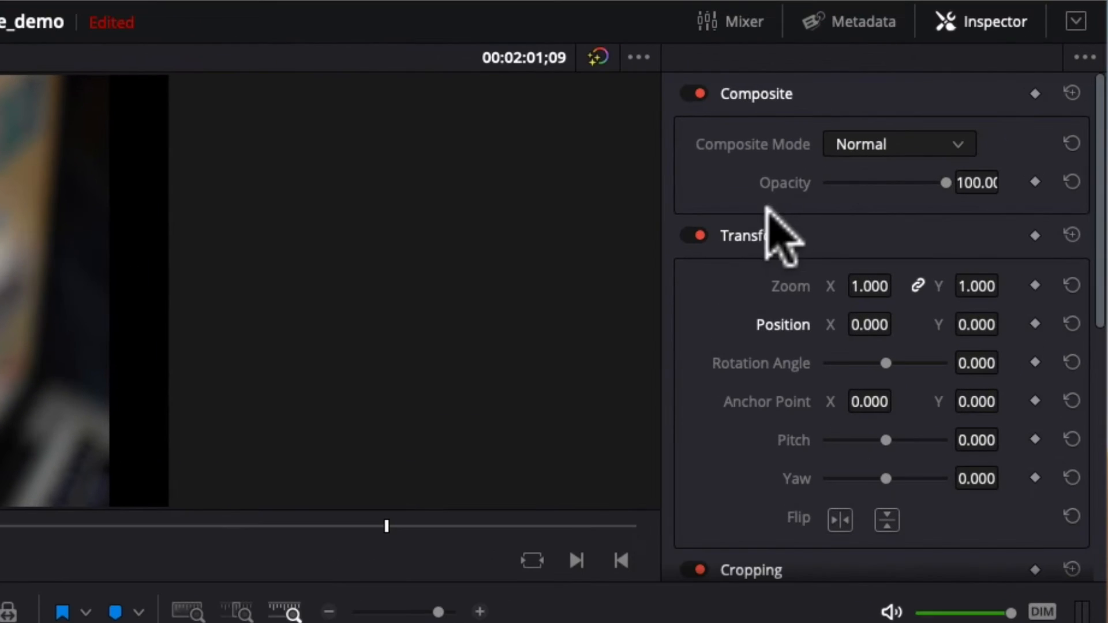
pyautogui.click(945, 117)
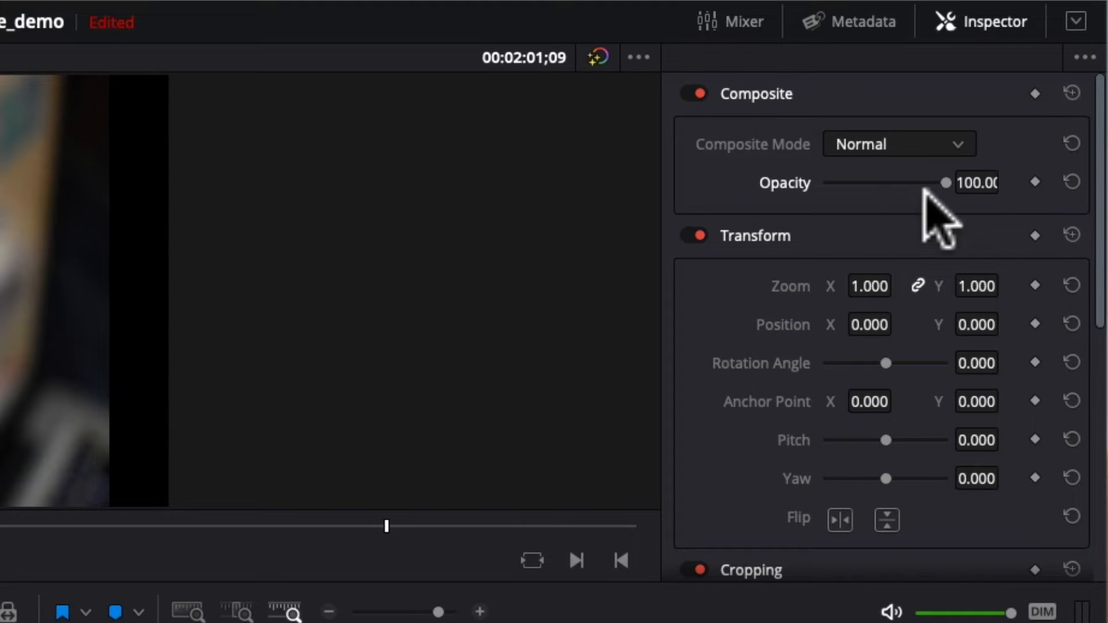
pyautogui.click(1036, 183)
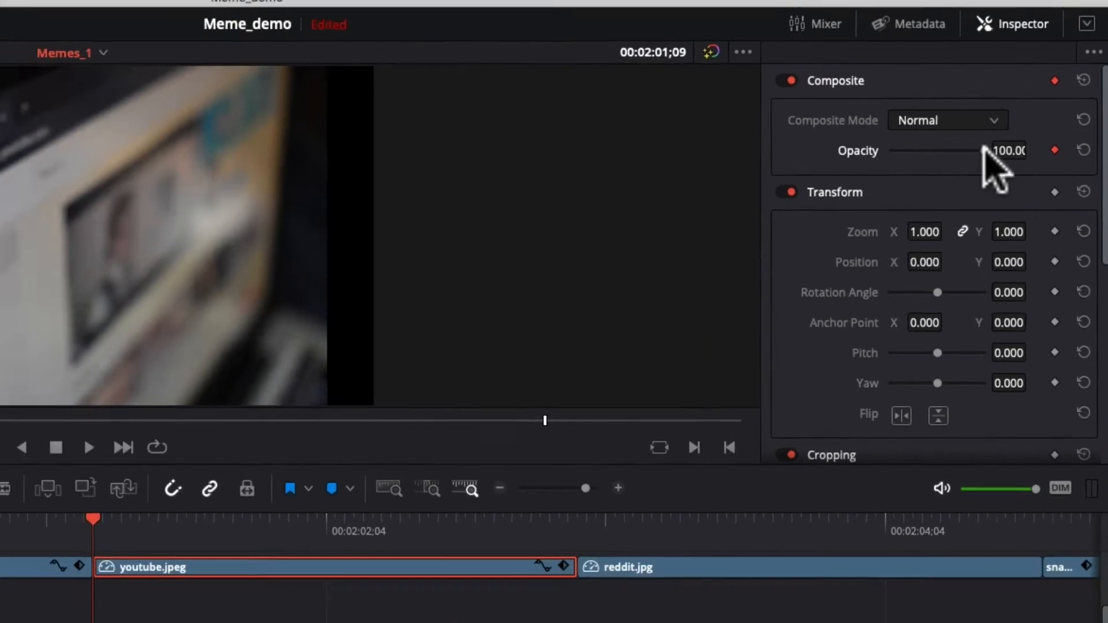
pyautogui.moveTo(948, 175); pyautogui.dragTo(787, 168)
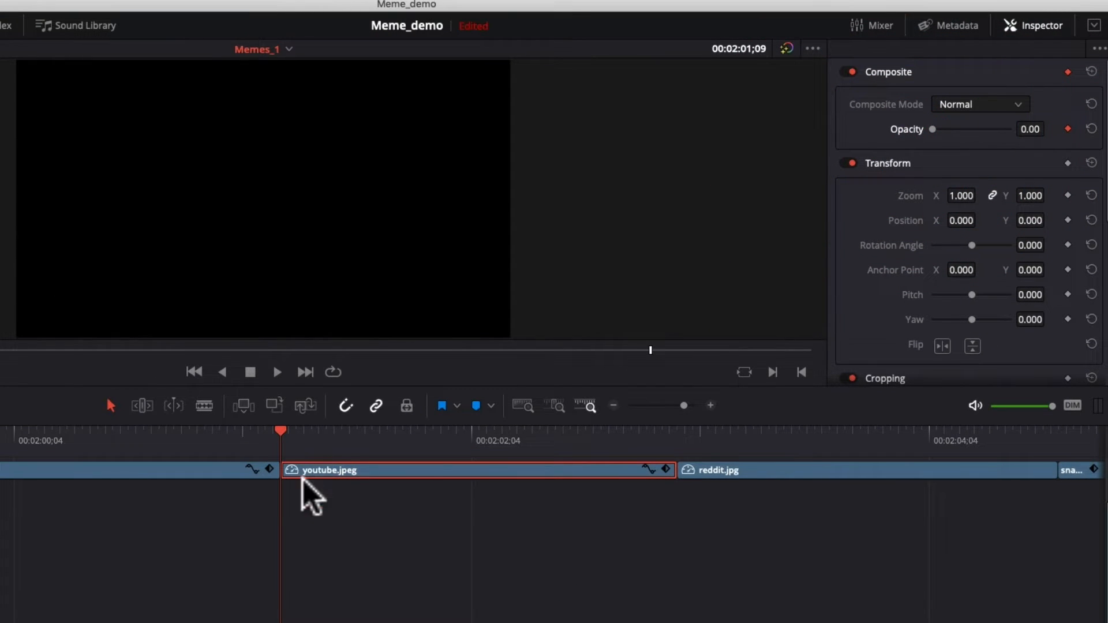
# - Add a second Opacity keyframe of 100.00 to the youtube.jpeg clip at 00:02:01;25
pyautogui.click(294, 429)
pyautogui.moveTo(295, 430); pyautogui.dragTo(403, 432)
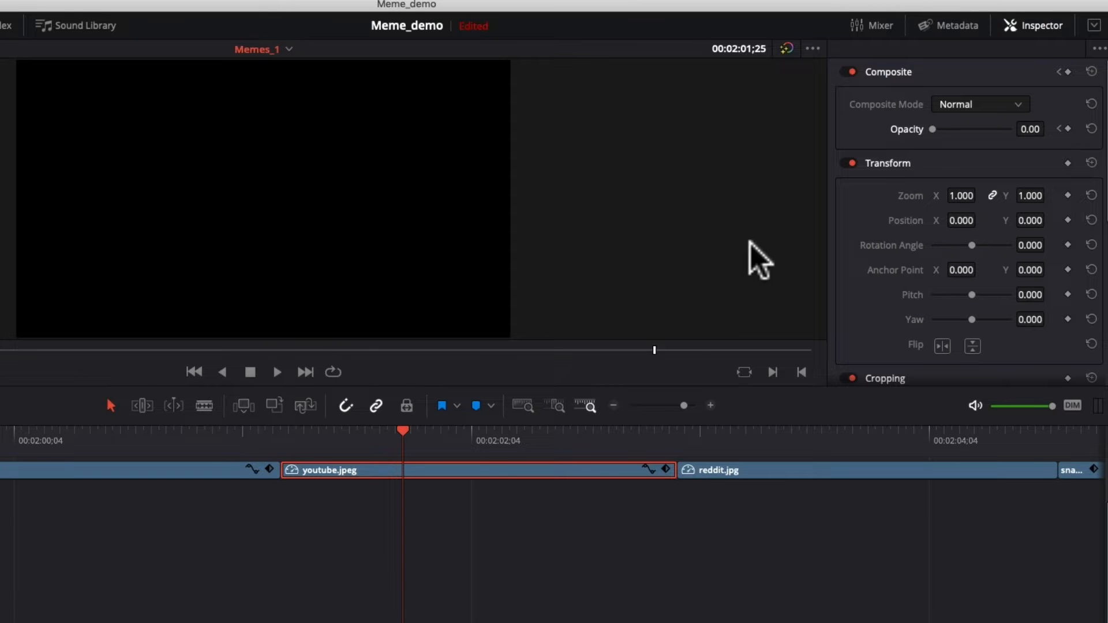
pyautogui.click(1068, 129)
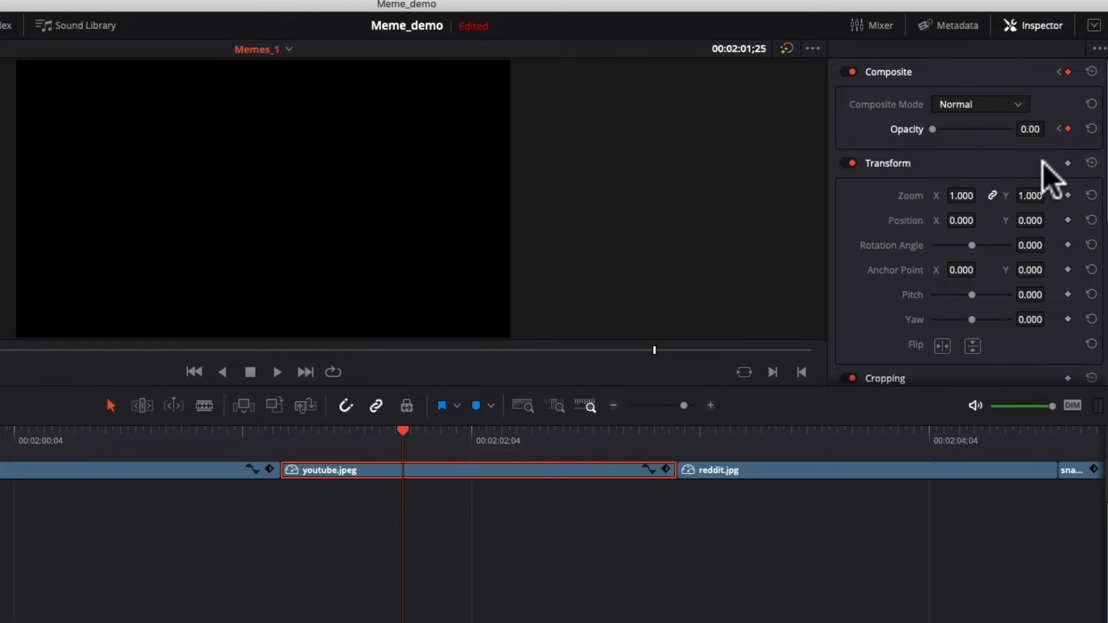
pyautogui.click(931, 129)
pyautogui.moveTo(930, 128); pyautogui.dragTo(1020, 131)
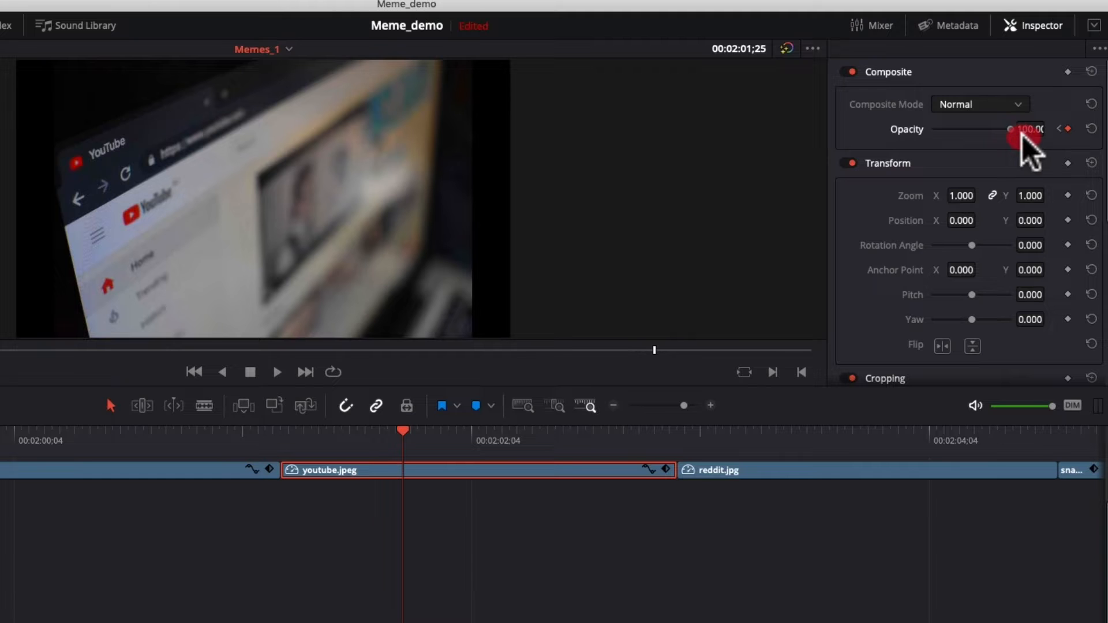
# - Show the youtube.jpeg clip's Opacity curve and play the fade-in from before the clip
pyautogui.click(650, 470)
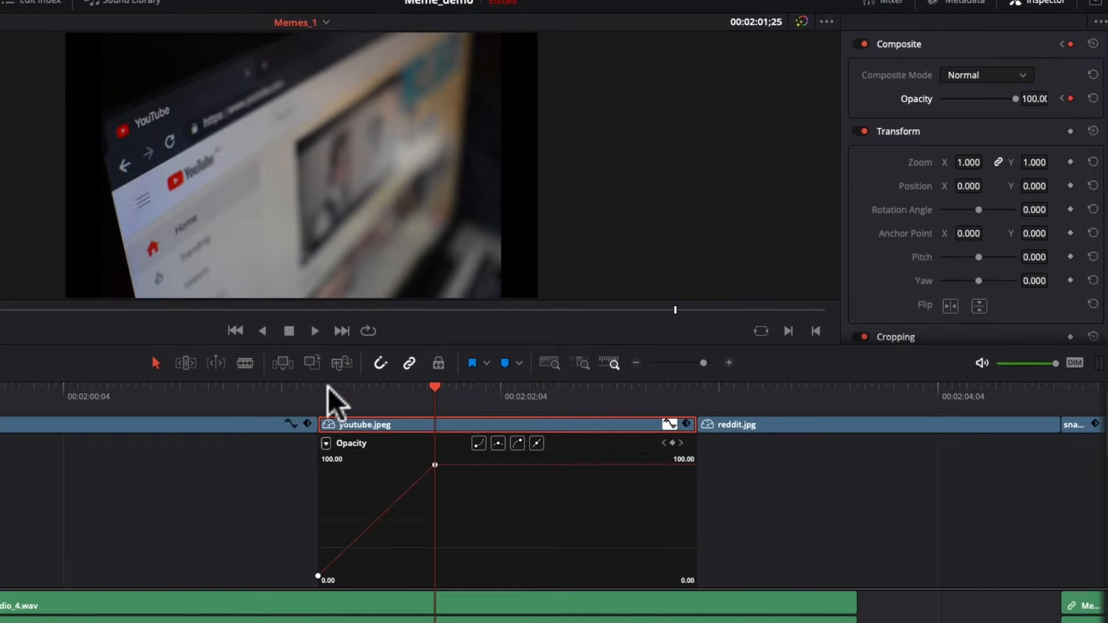
pyautogui.click(203, 174)
pyautogui.press('space')
pyautogui.press('space')
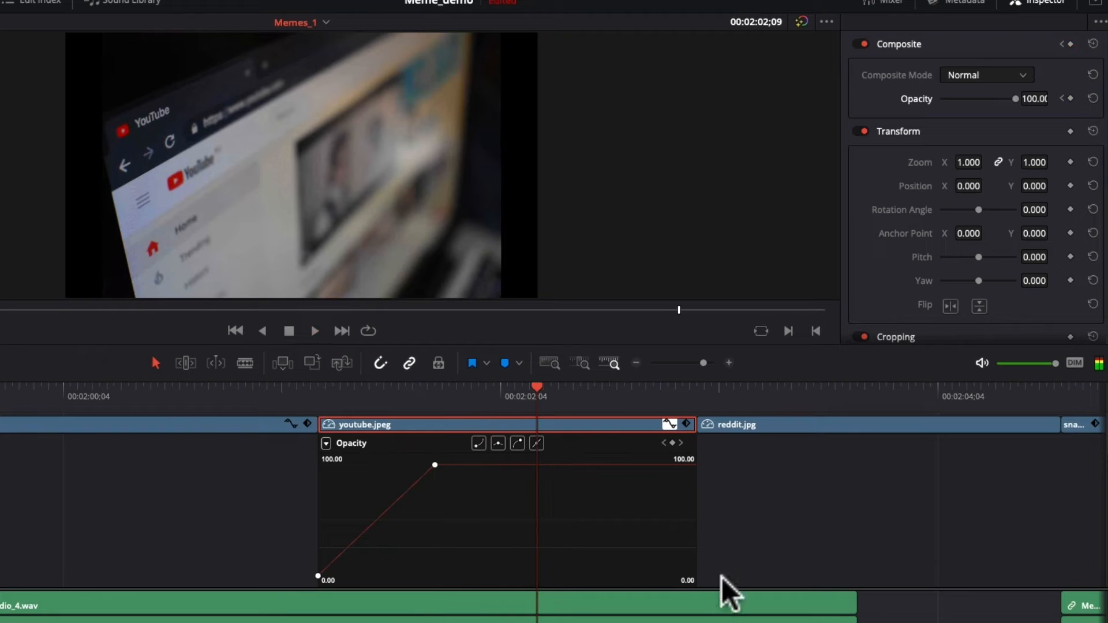
# - Move the second Opacity keyframe along the curve to about 00:02:02;16 for a slower fade-in and play the clip
pyautogui.moveTo(435, 465); pyautogui.dragTo(587, 465)
pyautogui.click(306, 386)
pyautogui.press('space')
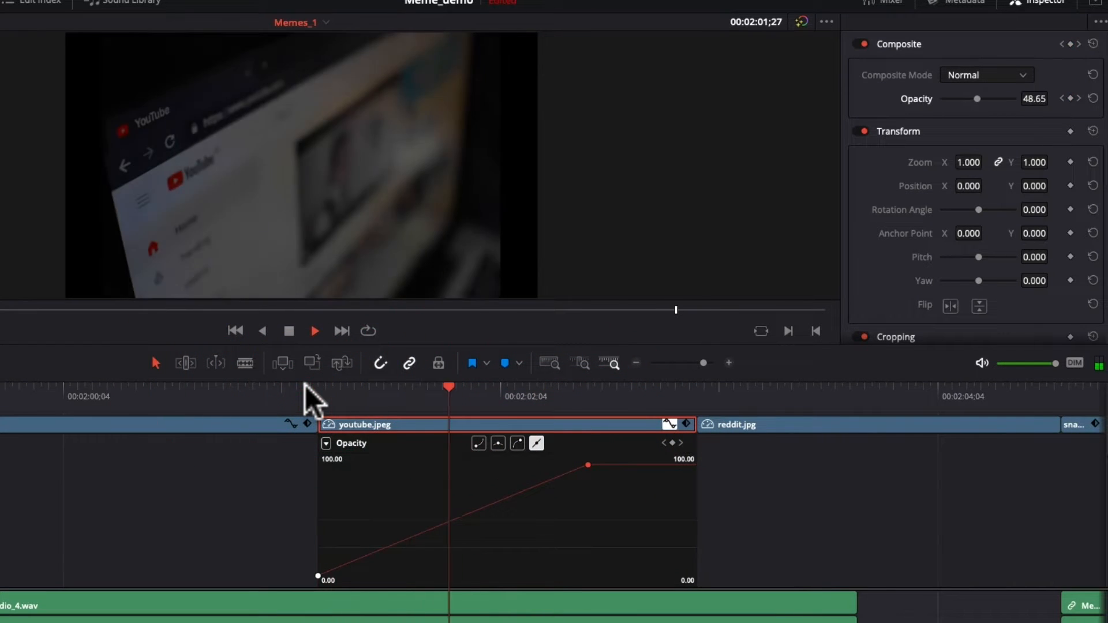
pyautogui.press('space')
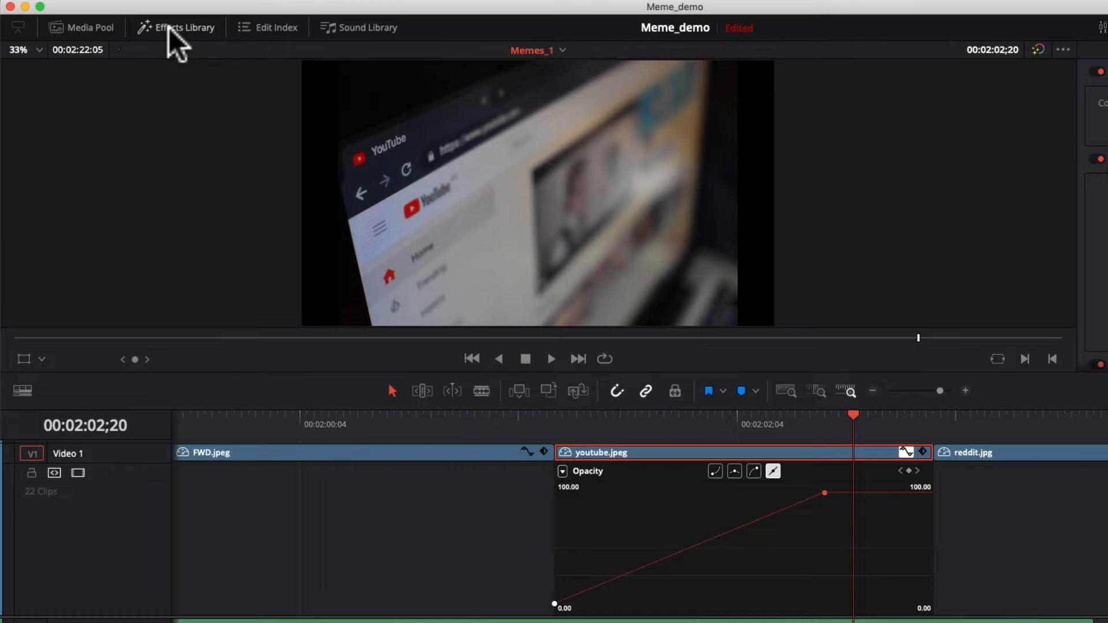
# - Find the Gaussian Blur among the OpenFX effects and apply it to the youtube.jpeg clip
pyautogui.click(173, 27)
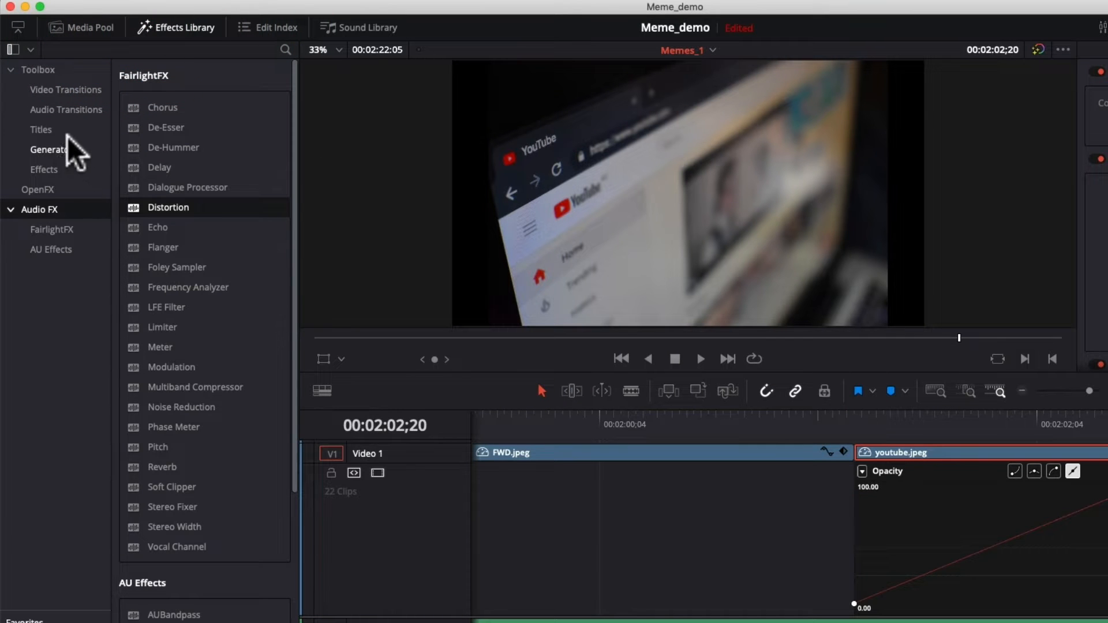
pyautogui.click(40, 188)
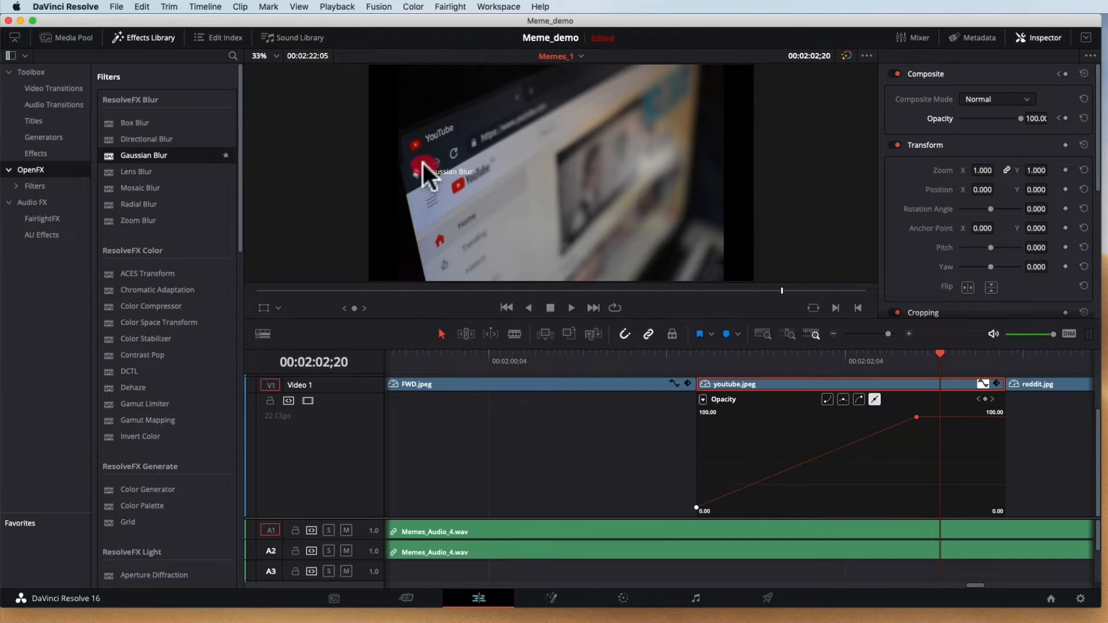
pyautogui.moveTo(729, 373); pyautogui.dragTo(730, 379)
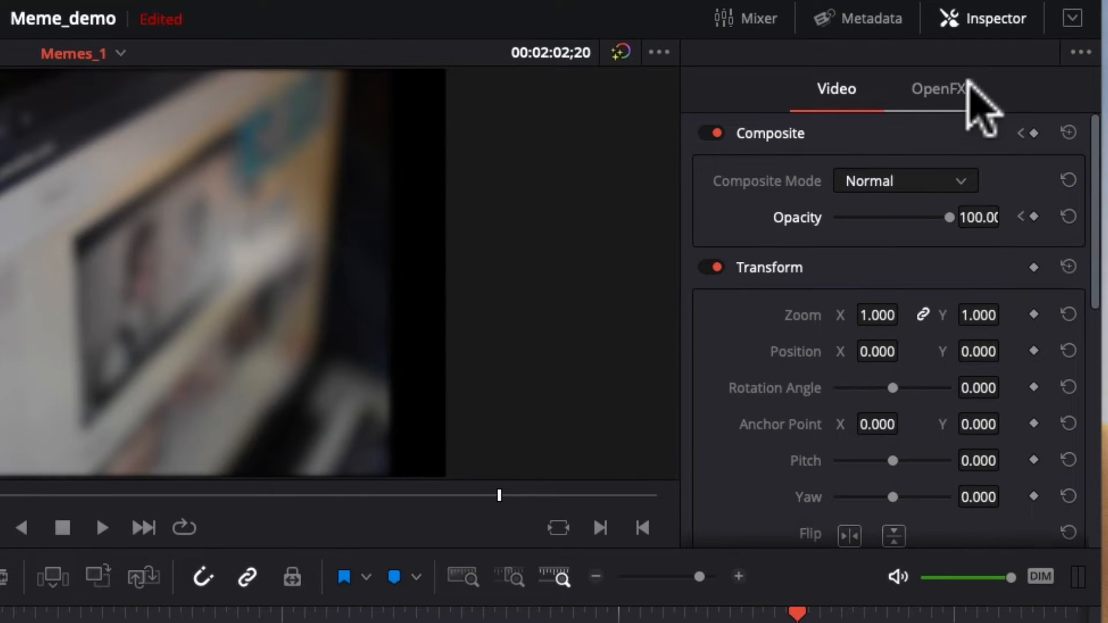
# - Set the Gaussian Blur's horizontal and vertical strength to 1.000 and keyframe both at the clip's first frame
pyautogui.click(1015, 75)
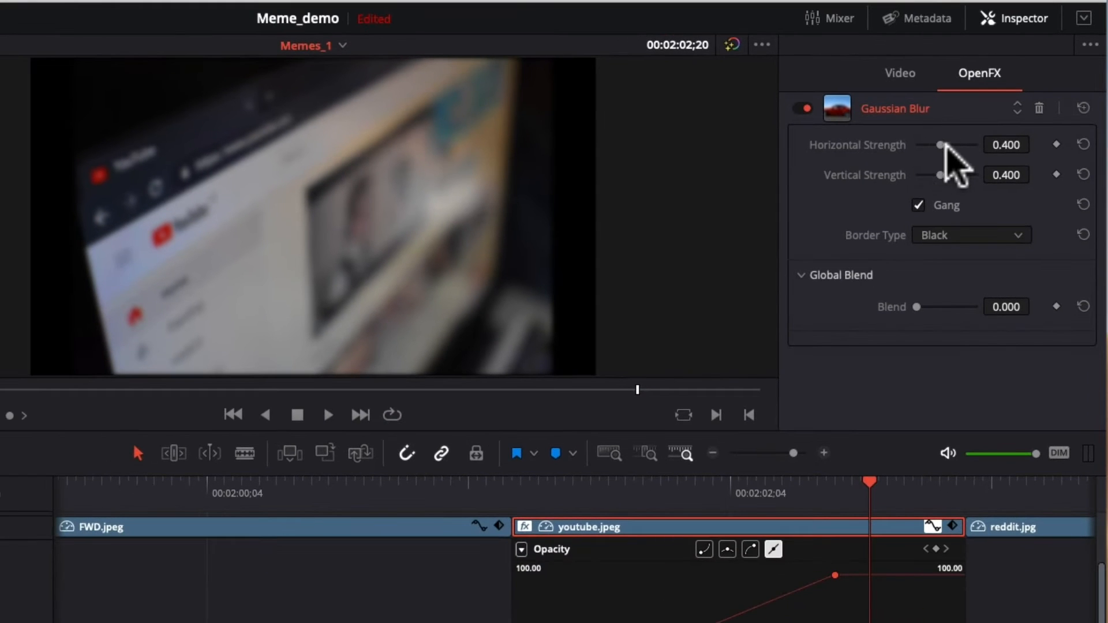
pyautogui.moveTo(940, 144); pyautogui.dragTo(1025, 144)
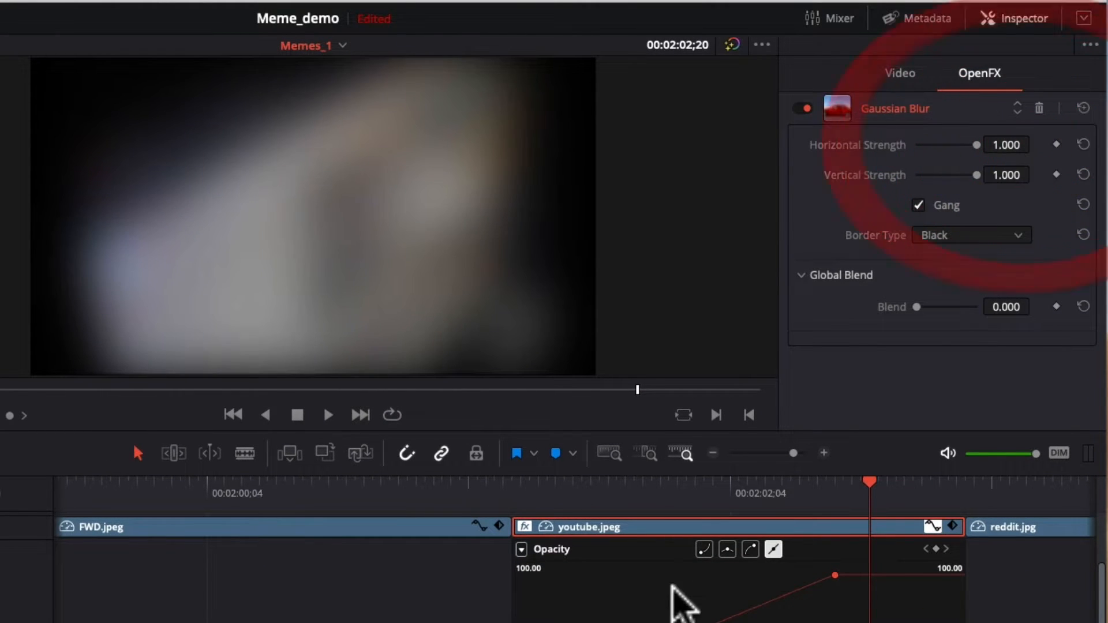
pyautogui.click(512, 488)
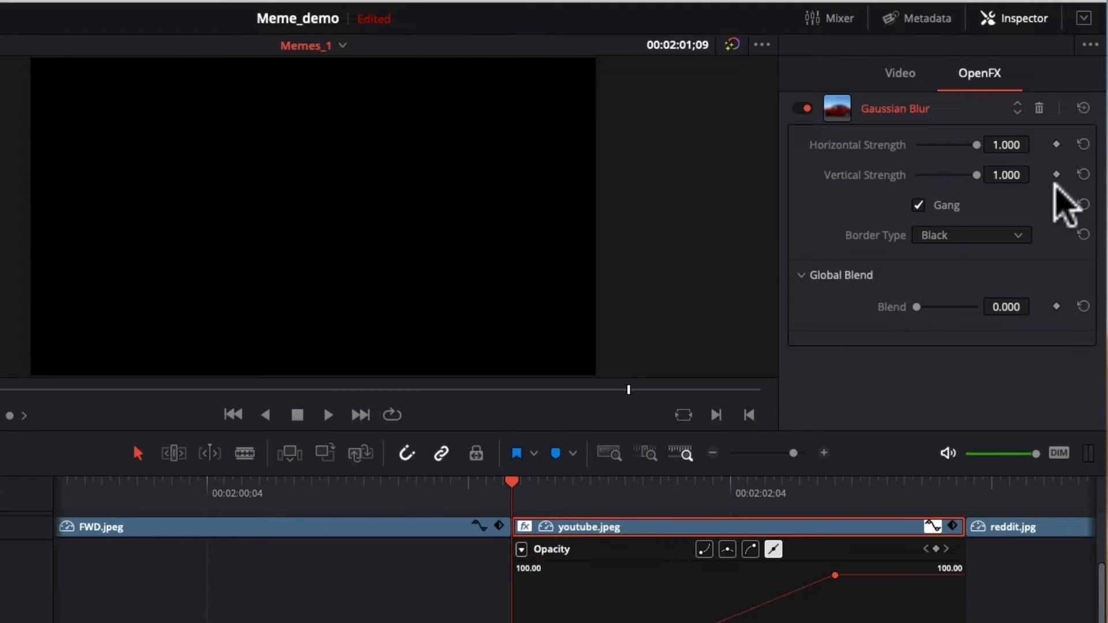
pyautogui.click(1057, 144)
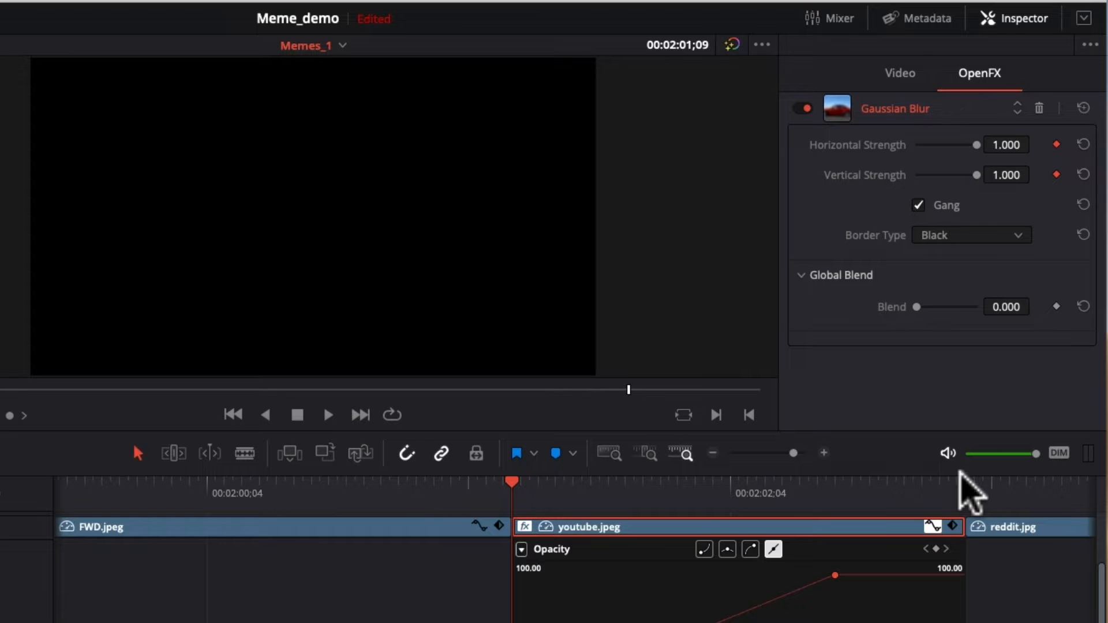
# - Keyframe the Gaussian Blur's horizontal and vertical strength at 0.000 at 00:02:02;16
pyautogui.moveTo(517, 494); pyautogui.dragTo(828, 534)
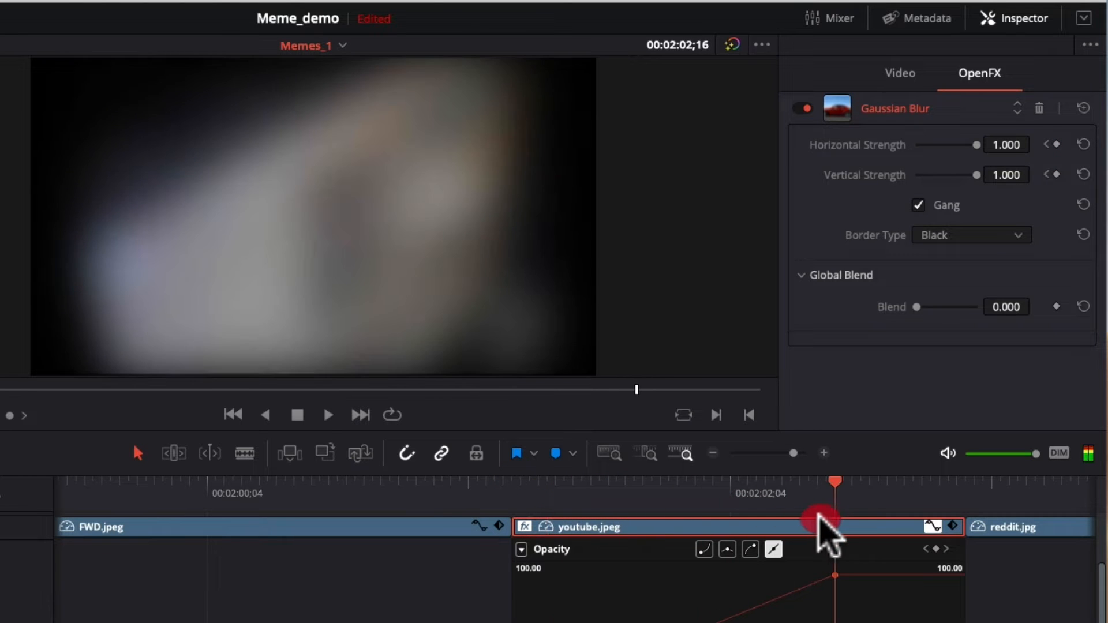
pyautogui.click(1058, 144)
pyautogui.moveTo(1032, 167); pyautogui.dragTo(902, 147)
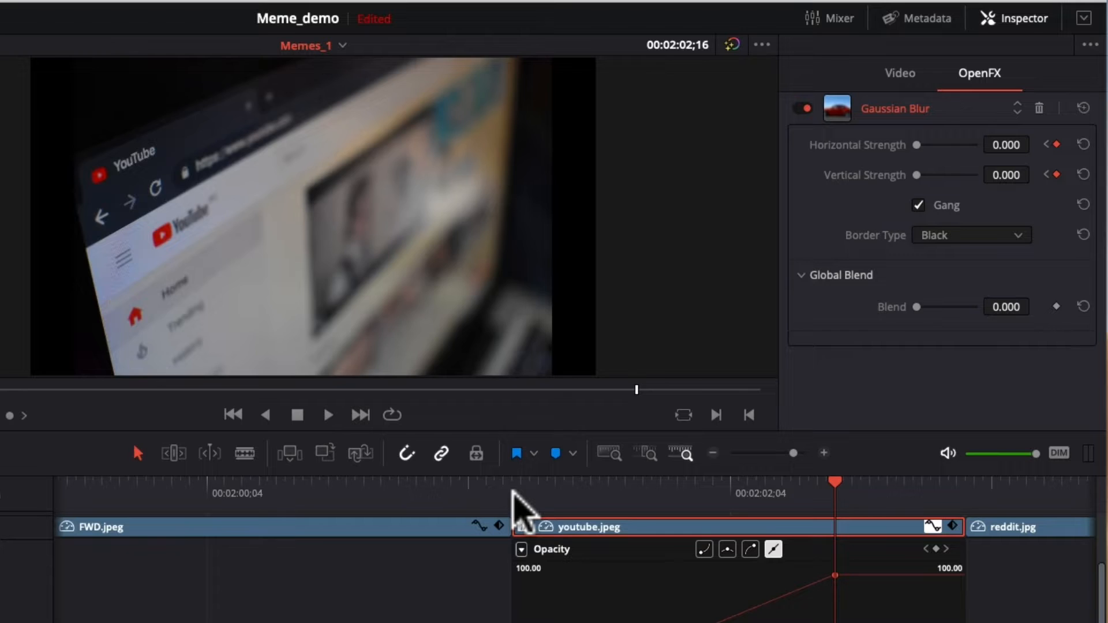
# - Play the youtube.jpeg clip from its first frame to check the combined blur and opacity animation
pyautogui.click(513, 492)
pyautogui.press('space')
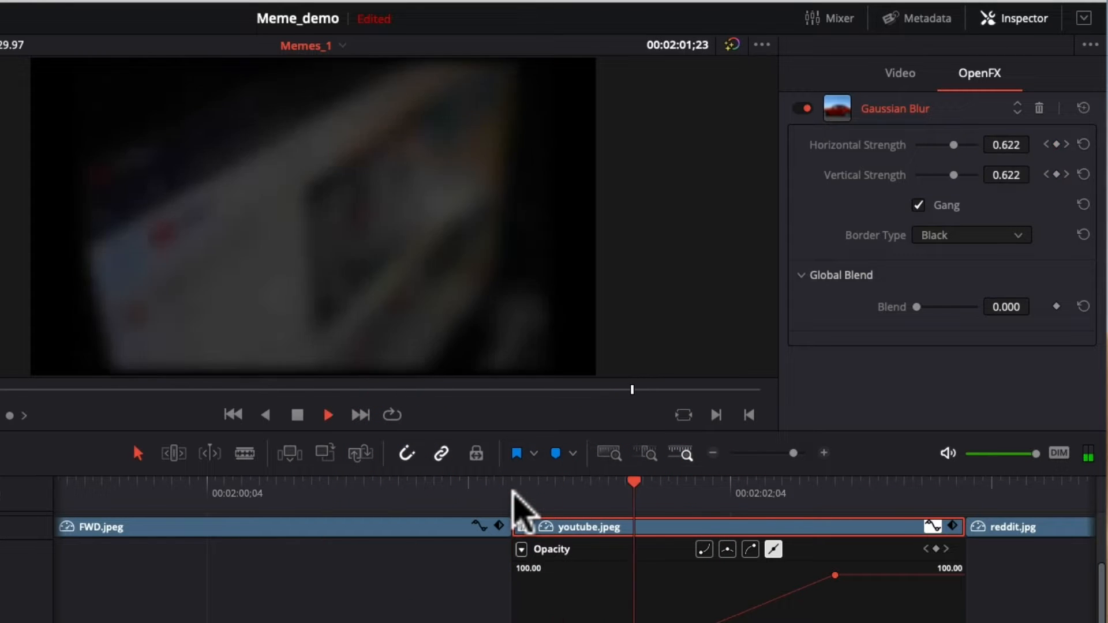
pyautogui.click(861, 482)
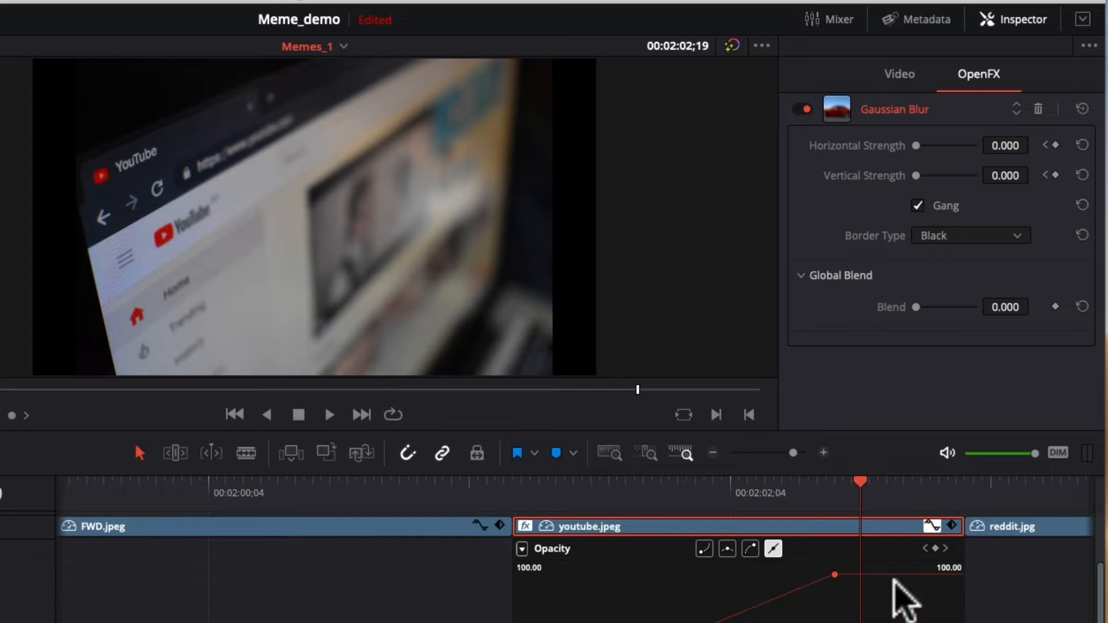
# - Keyframe the reddit.jpg clip's Crop Left at 0.000 at 00:02:03;17
pyautogui.hscroll(10, 645, 490)
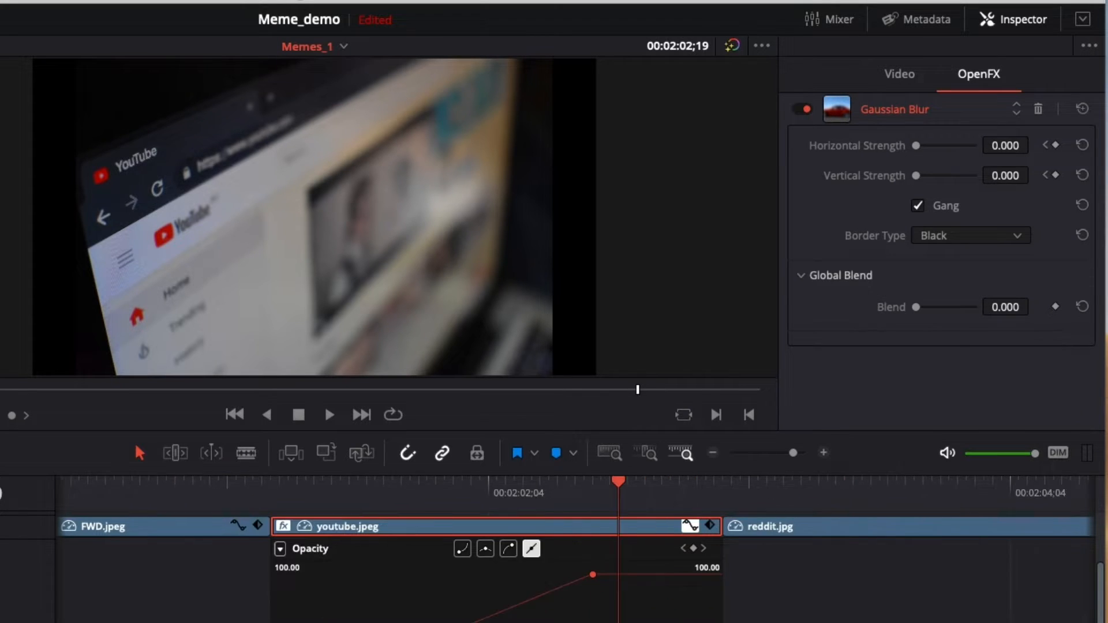
pyautogui.click(642, 488)
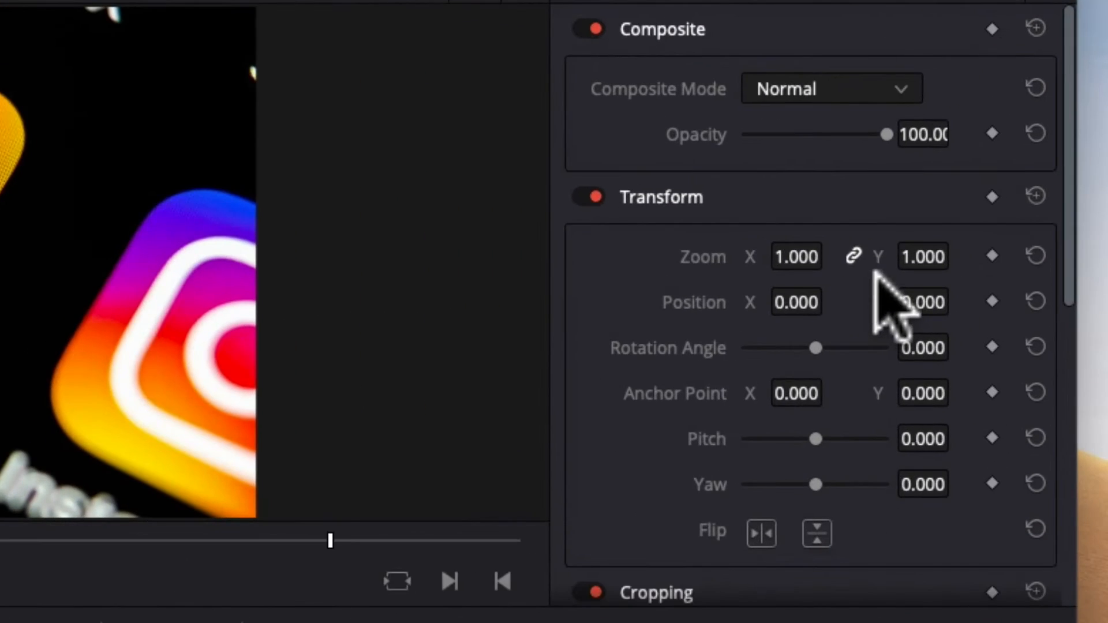
pyautogui.scroll(-6, 1016, 179)
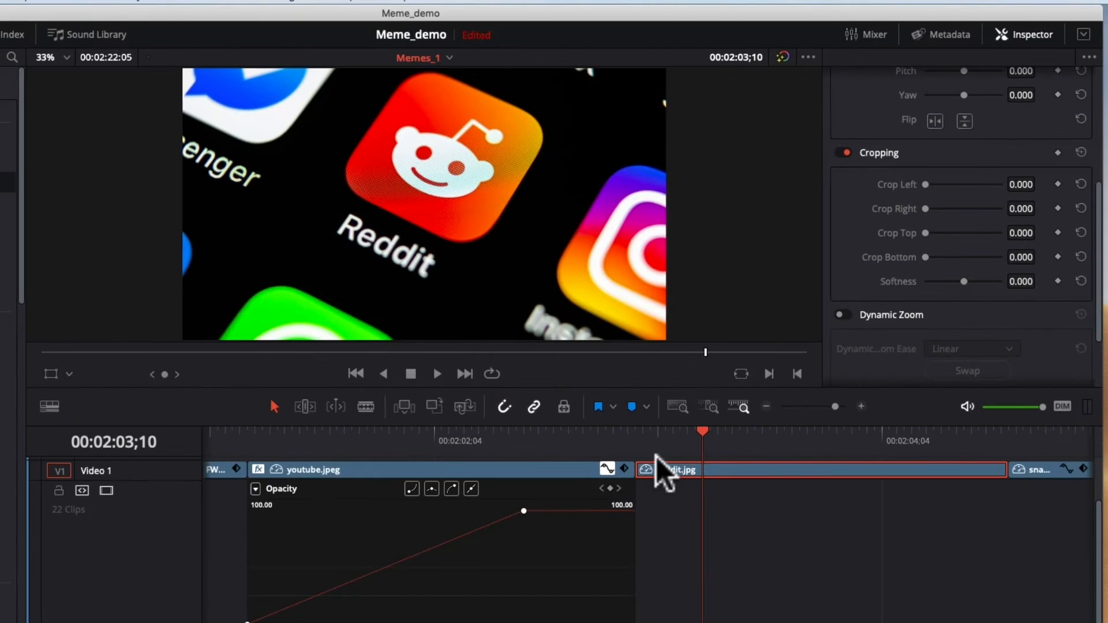
pyautogui.moveTo(636, 443); pyautogui.dragTo(755, 445)
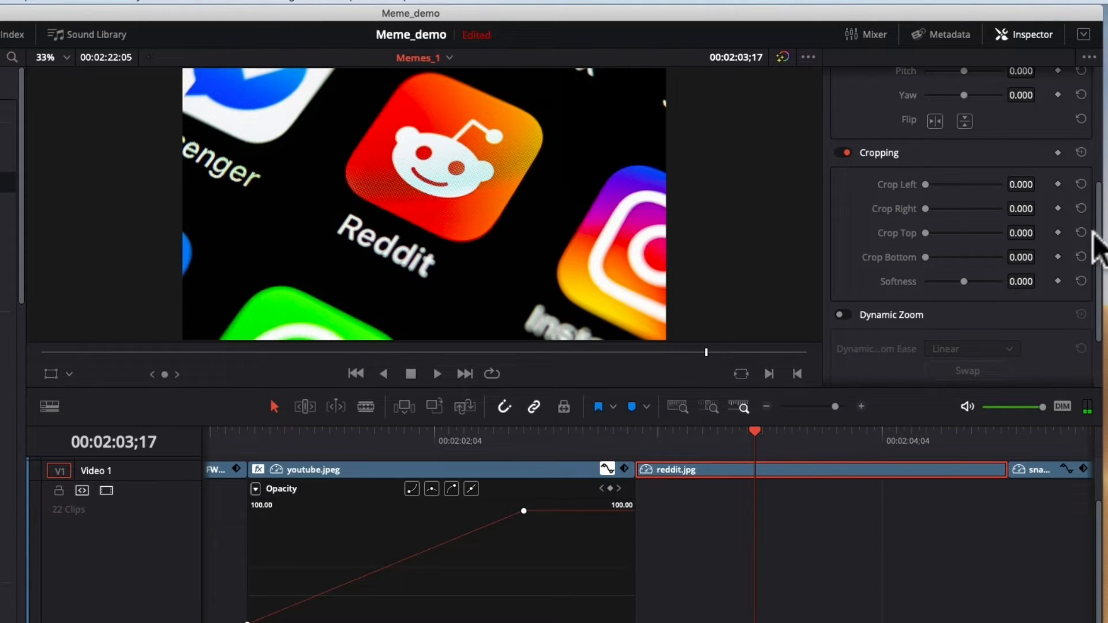
pyautogui.moveTo(926, 184)
pyautogui.mouseDown()
pyautogui.moveTo(949, 182)
pyautogui.moveTo(908, 185)
pyautogui.mouseUp()
pyautogui.click(1058, 184)
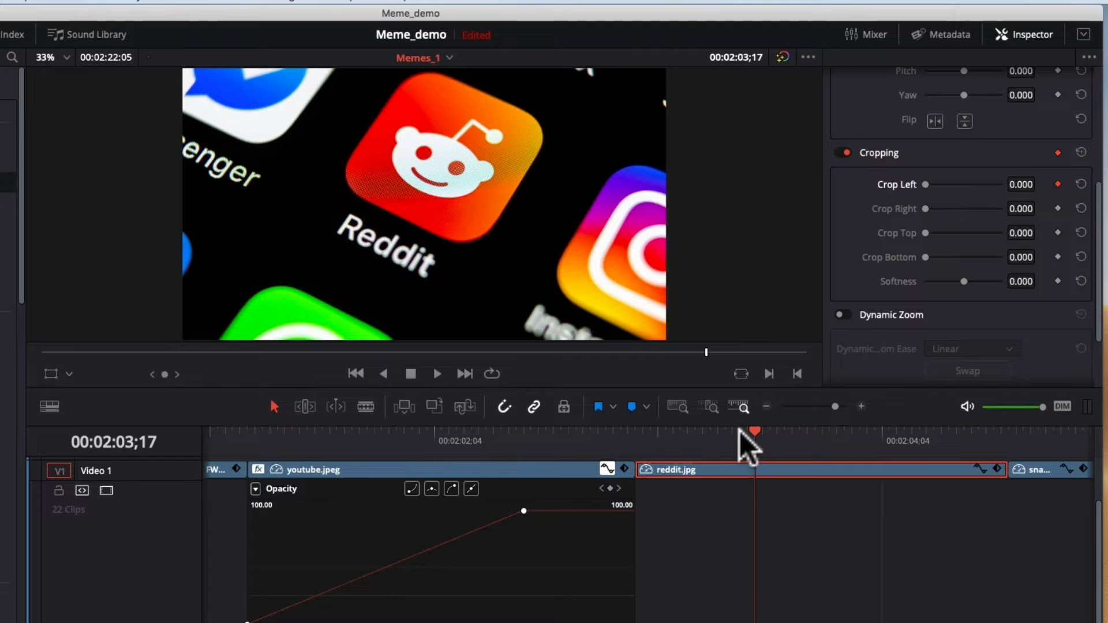
# - Keyframe reddit.jpg's Crop Left at 1920.0 at 00:02:04;18 and play the clip from its start
pyautogui.moveTo(757, 430); pyautogui.dragTo(986, 431)
pyautogui.click(1058, 185)
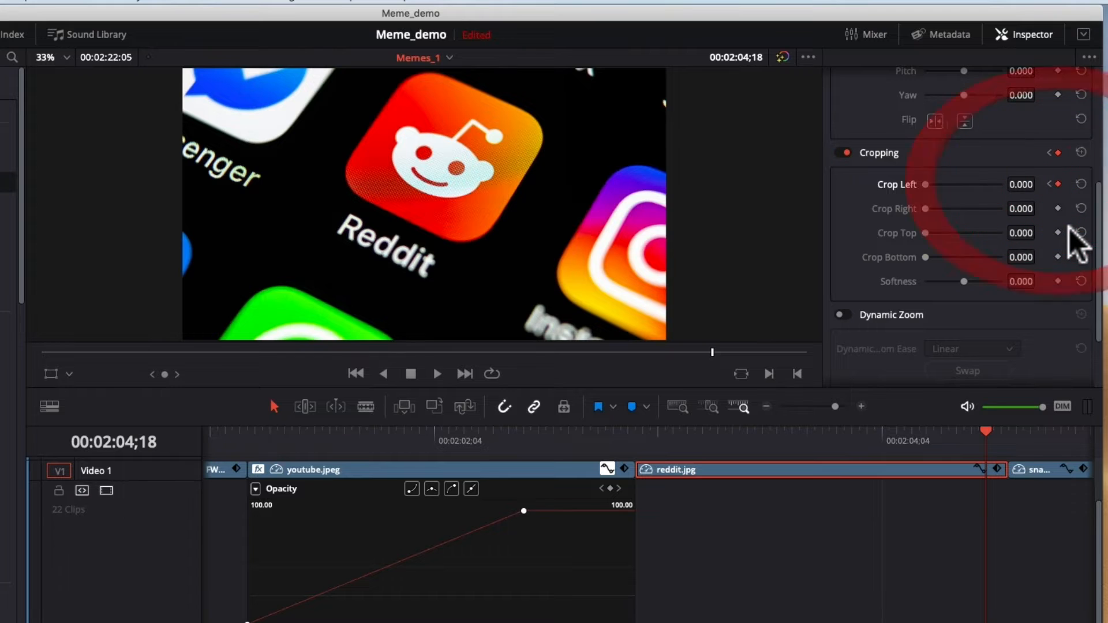
pyautogui.moveTo(925, 184); pyautogui.dragTo(1007, 186)
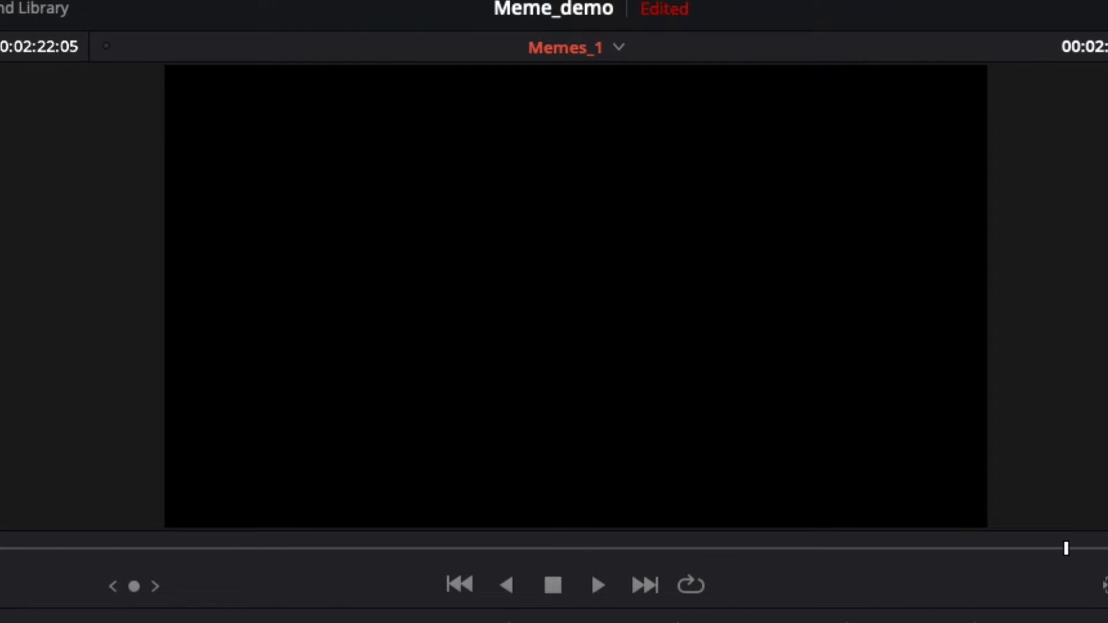
pyautogui.click(638, 445)
pyautogui.press('space')
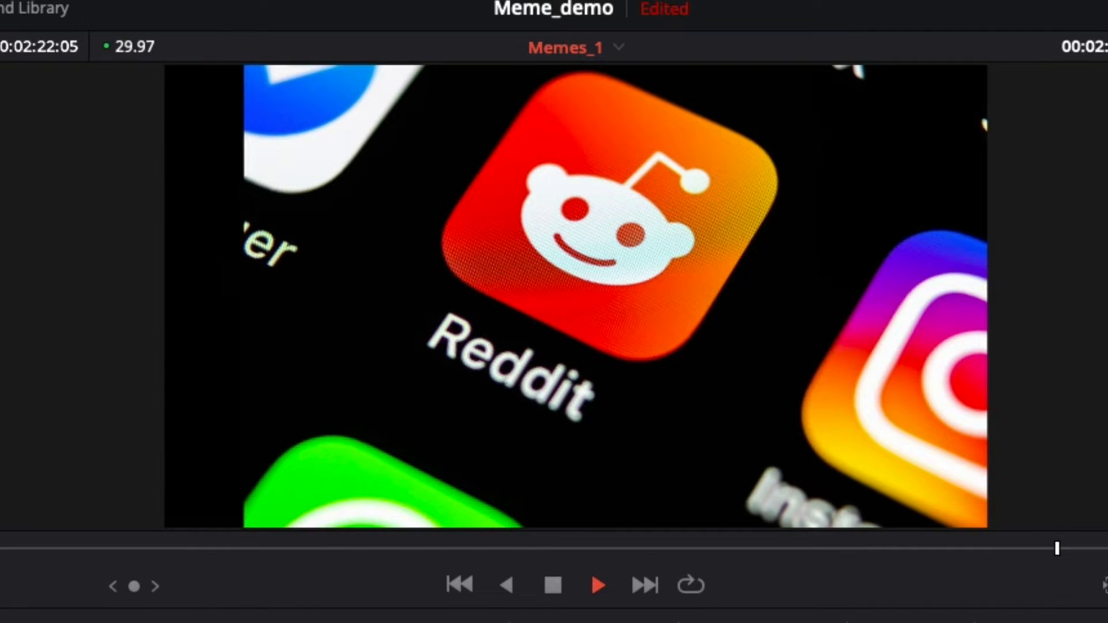
pyautogui.press('space')
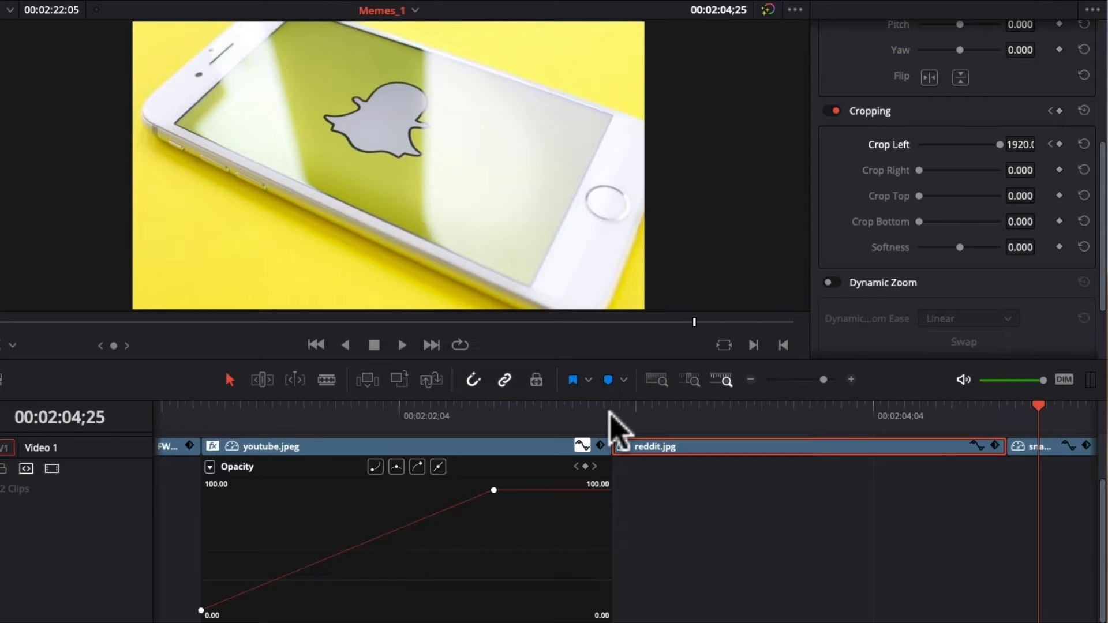
# - Open reddit.jpg's keyframe curve, go to its first Crop Left keyframe and switch the displayed curve to Rotation Angle
pyautogui.click(977, 447)
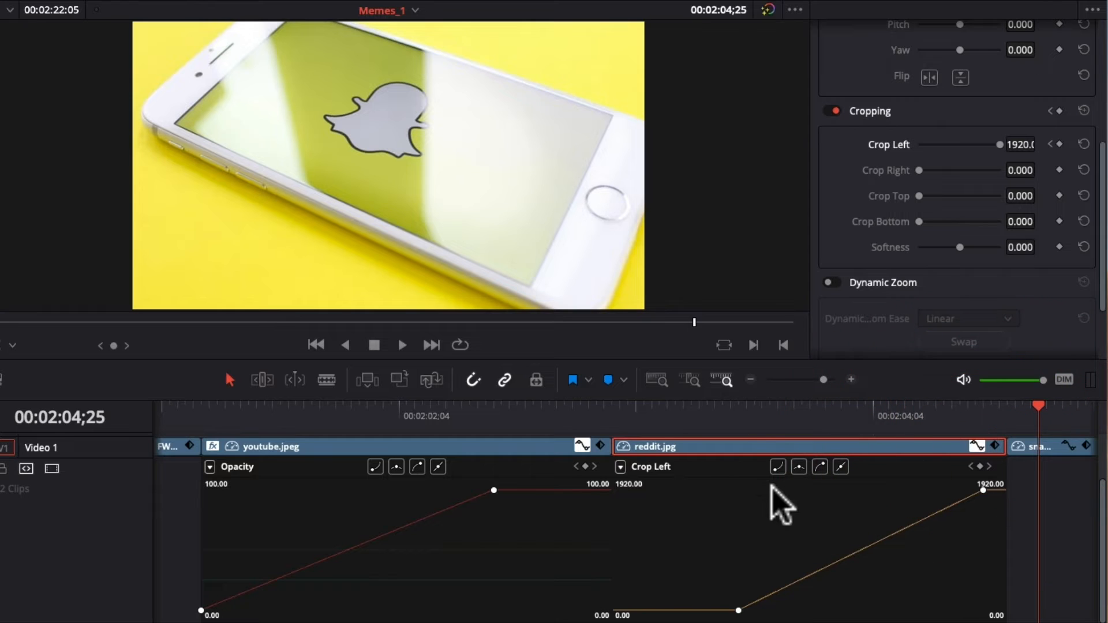
pyautogui.click(751, 418)
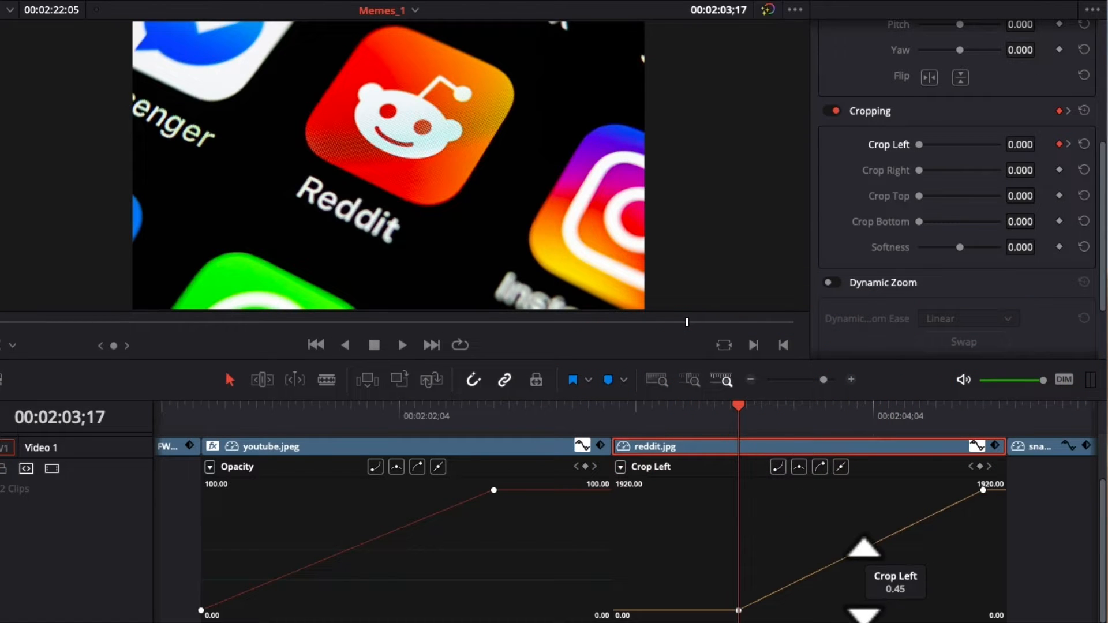
pyautogui.click(621, 467)
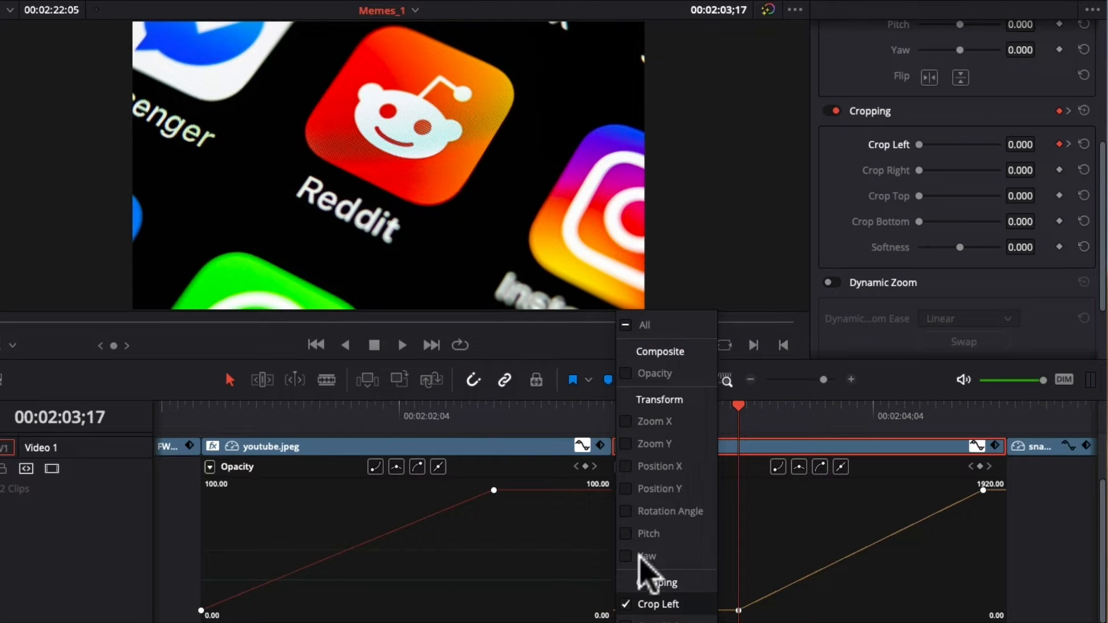
pyautogui.click(671, 512)
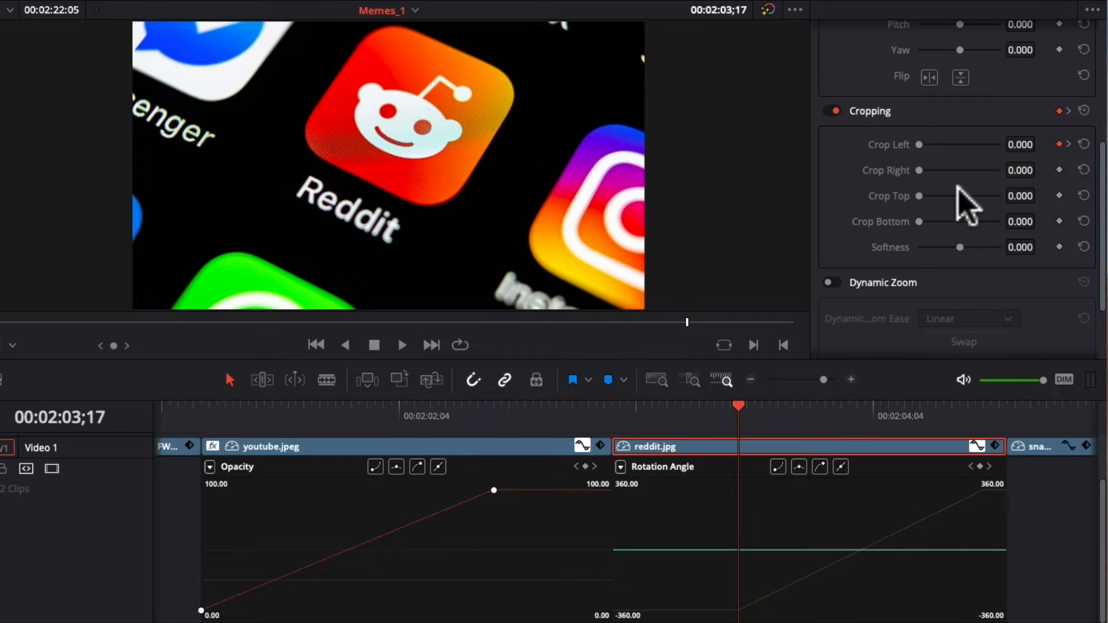
# - Keyframe reddit.jpg's Rotation Angle at 0.000 at 00:02:03;17 and at about 103 at 00:02:04;18, and play the animation
pyautogui.scroll(3, 964, 233)
pyautogui.click(1060, 166)
pyautogui.moveTo(745, 407); pyautogui.dragTo(982, 411)
pyautogui.click(1060, 166)
pyautogui.moveTo(960, 165); pyautogui.dragTo(974, 165)
pyautogui.click(739, 432)
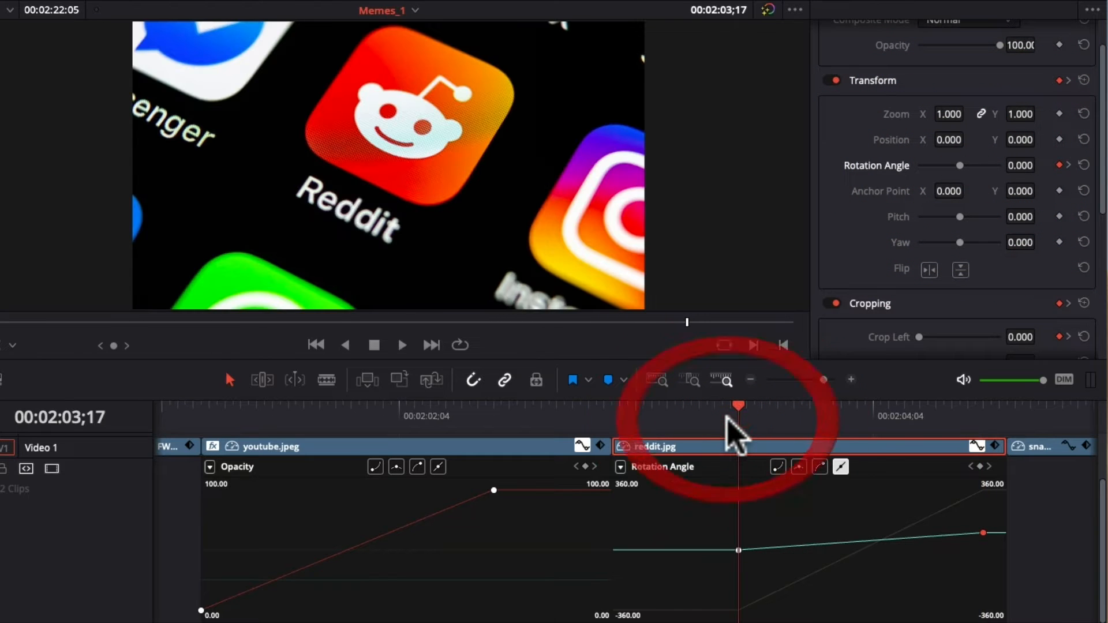
pyautogui.press('space')
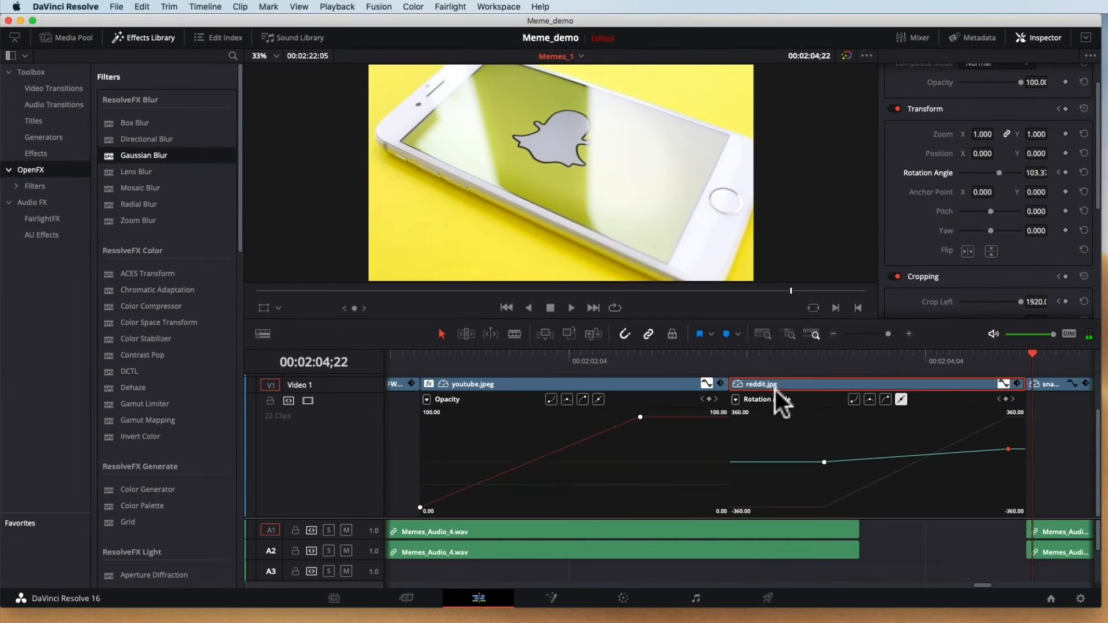
# - Return to 00:02:03;17 and switch reddit.jpg's displayed curve through its transform parameters, ending on Crop Left
pyautogui.click(816, 374)
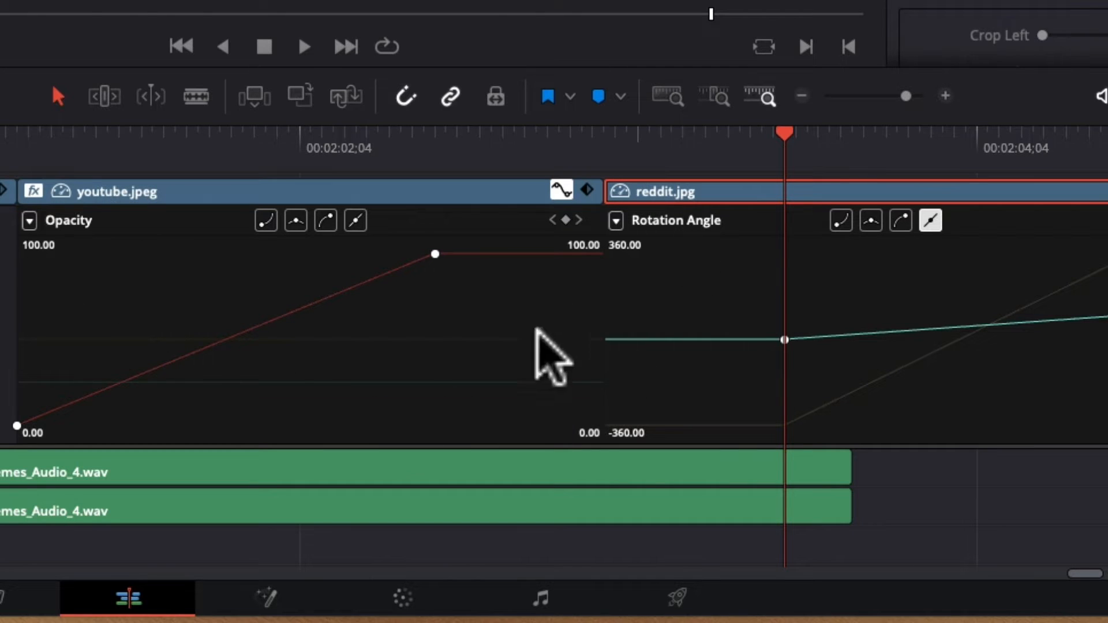
pyautogui.moveTo(904, 96); pyautogui.dragTo(897, 96)
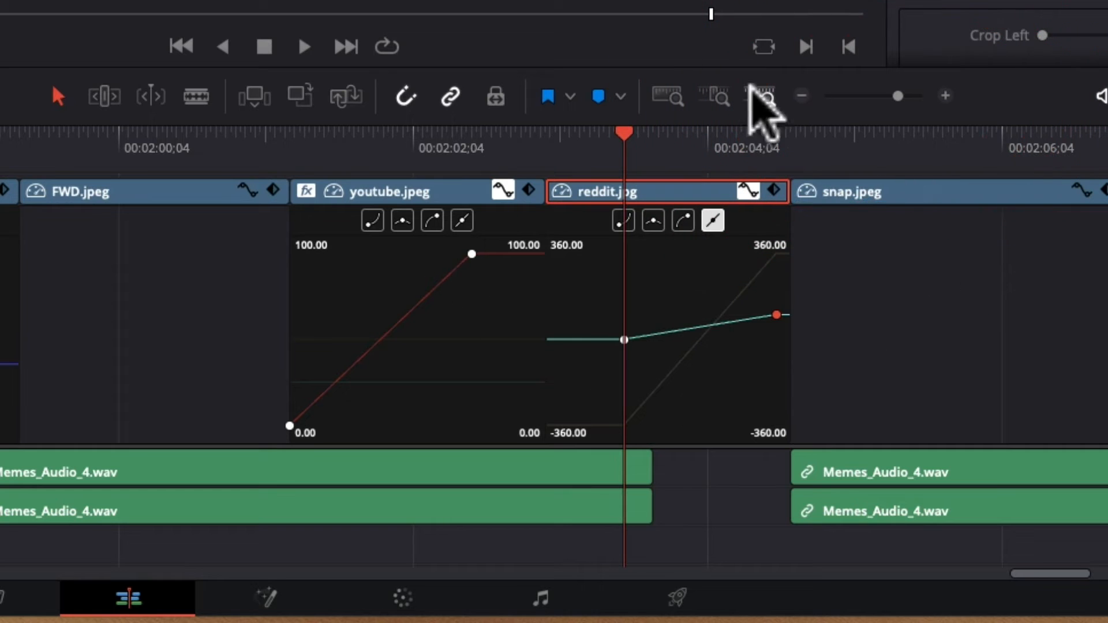
pyautogui.click(721, 95)
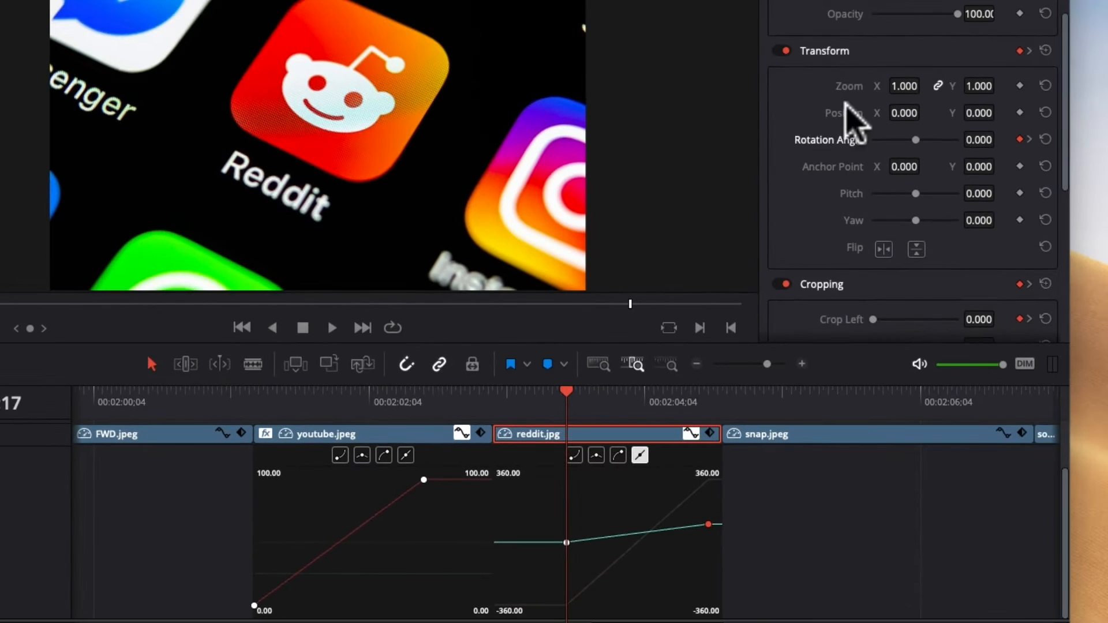
pyautogui.click(842, 115)
pyautogui.click(831, 140)
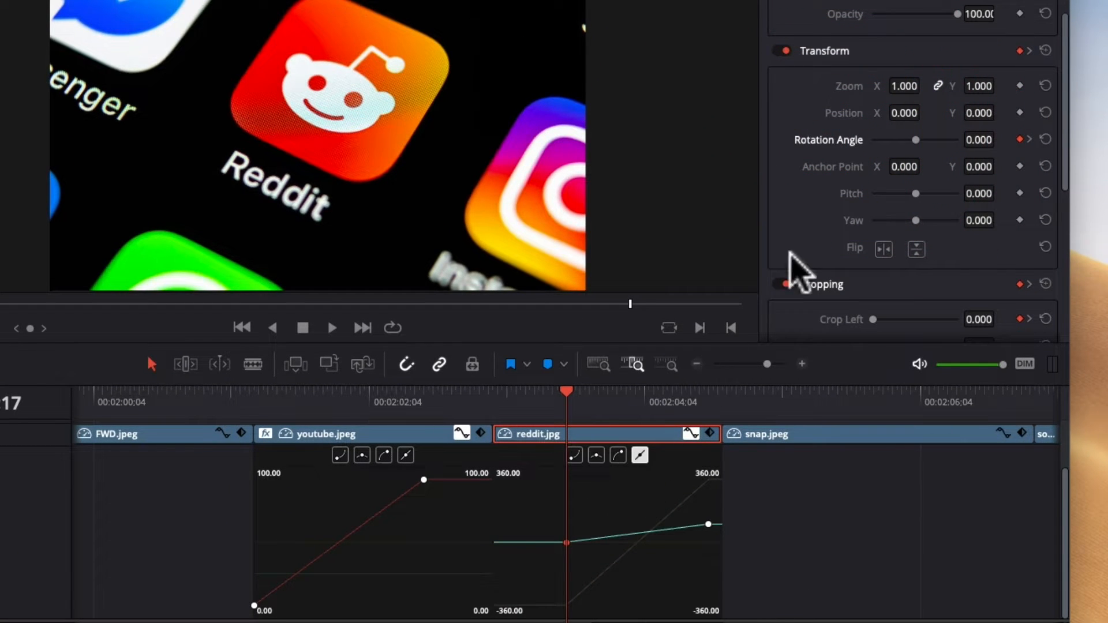
pyautogui.click(820, 167)
pyautogui.click(825, 140)
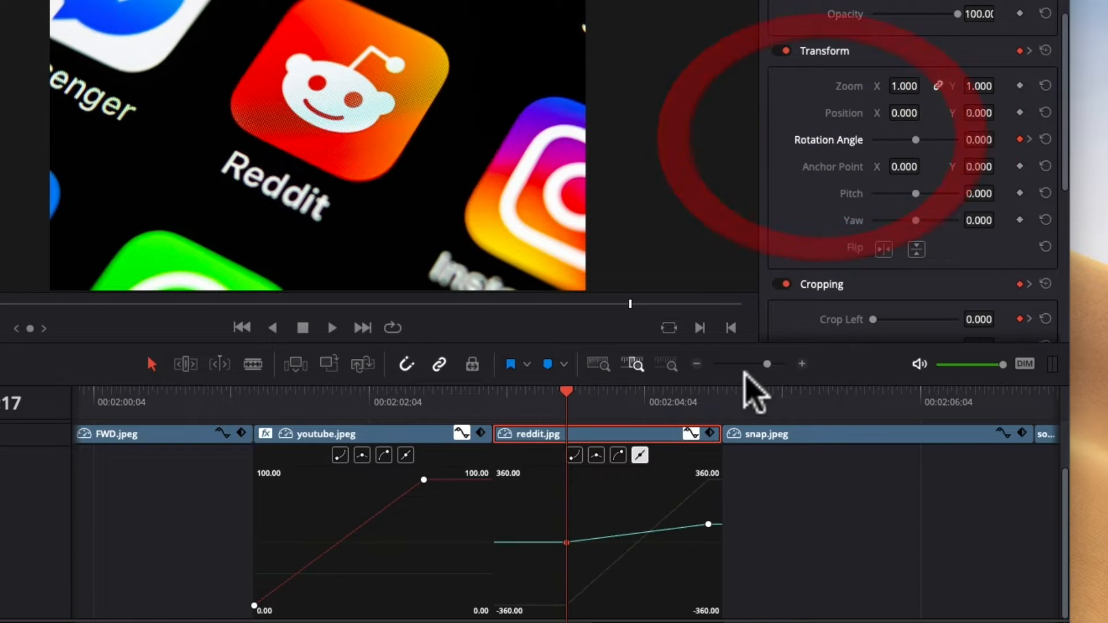
pyautogui.click(802, 364)
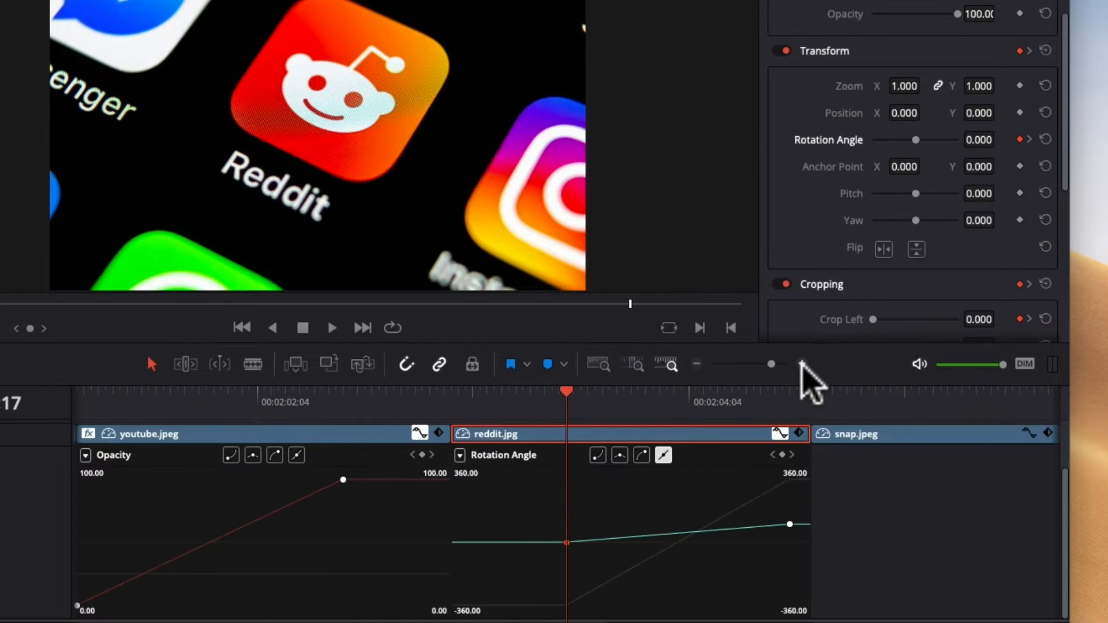
pyautogui.click(802, 364)
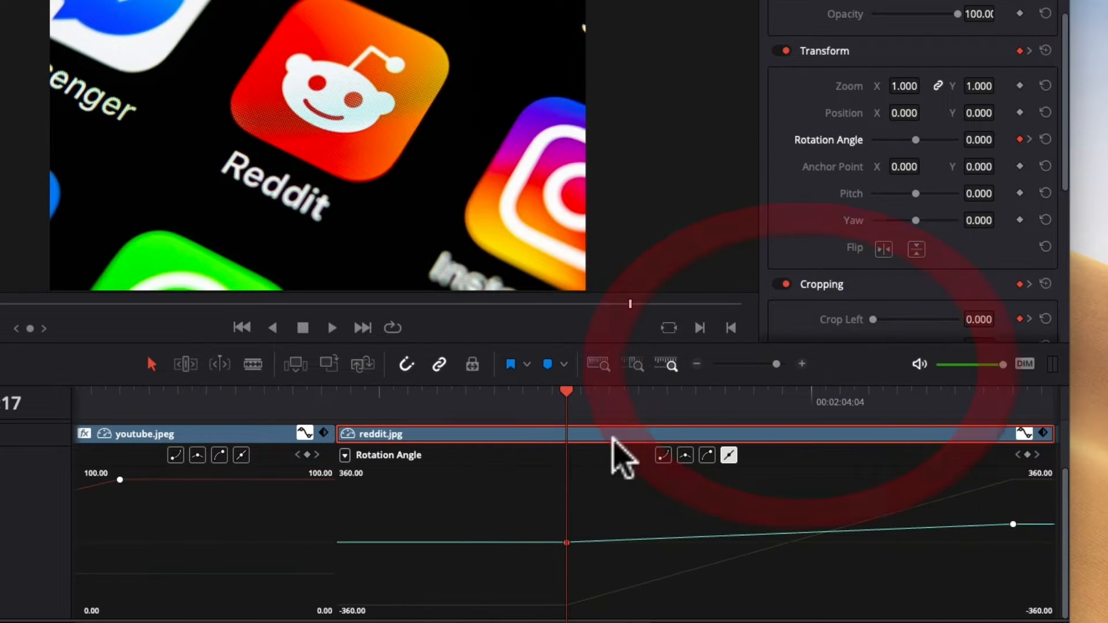
pyautogui.click(343, 455)
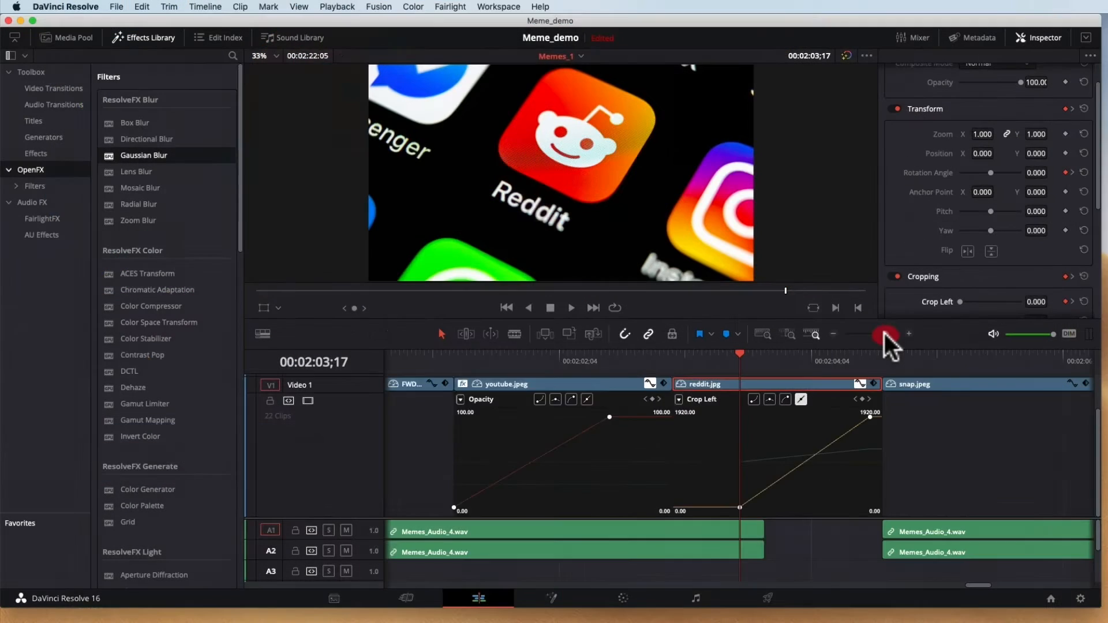
# - Select the snap.jpeg clip and reduce its linked Zoom X and Y to 1.193
pyautogui.click(885, 334)
pyautogui.click(850, 356)
pyautogui.click(898, 388)
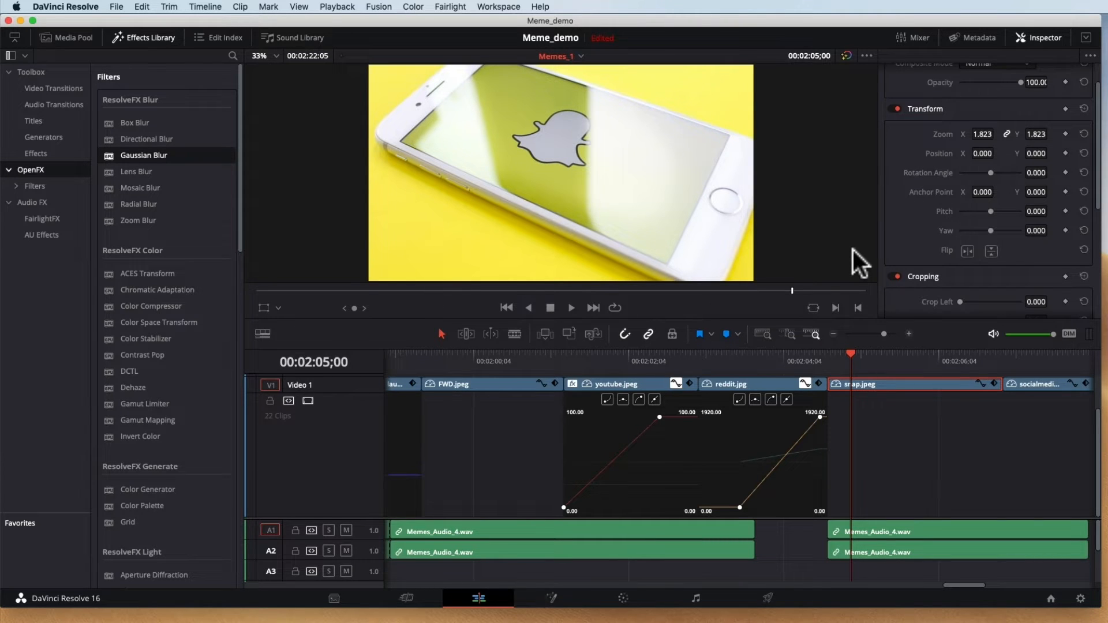
pyautogui.moveTo(983, 134); pyautogui.dragTo(944, 147)
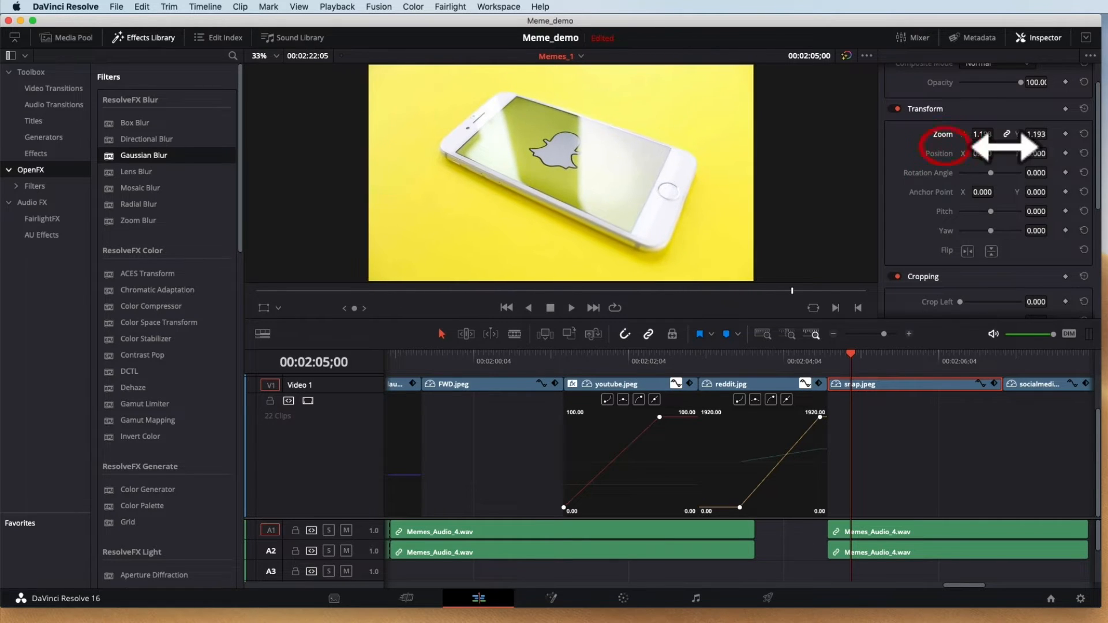
# - Open snap.jpeg's keyframe curve, display Position X and keyframe the clip's Position at its first frame, 00:02:04;21
pyautogui.click(835, 355)
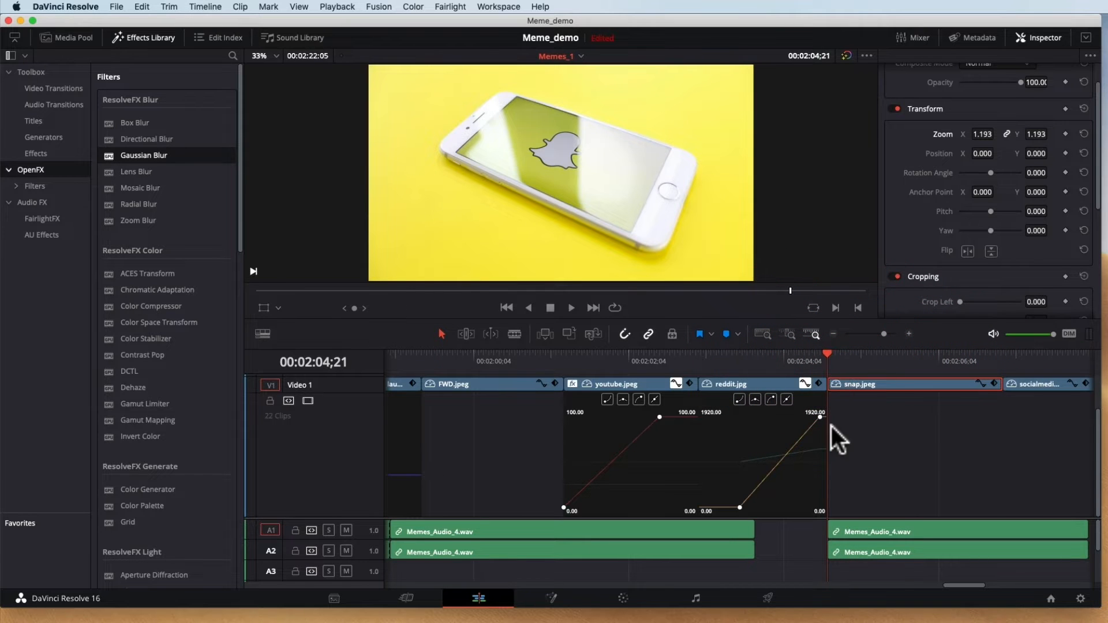
pyautogui.click(979, 383)
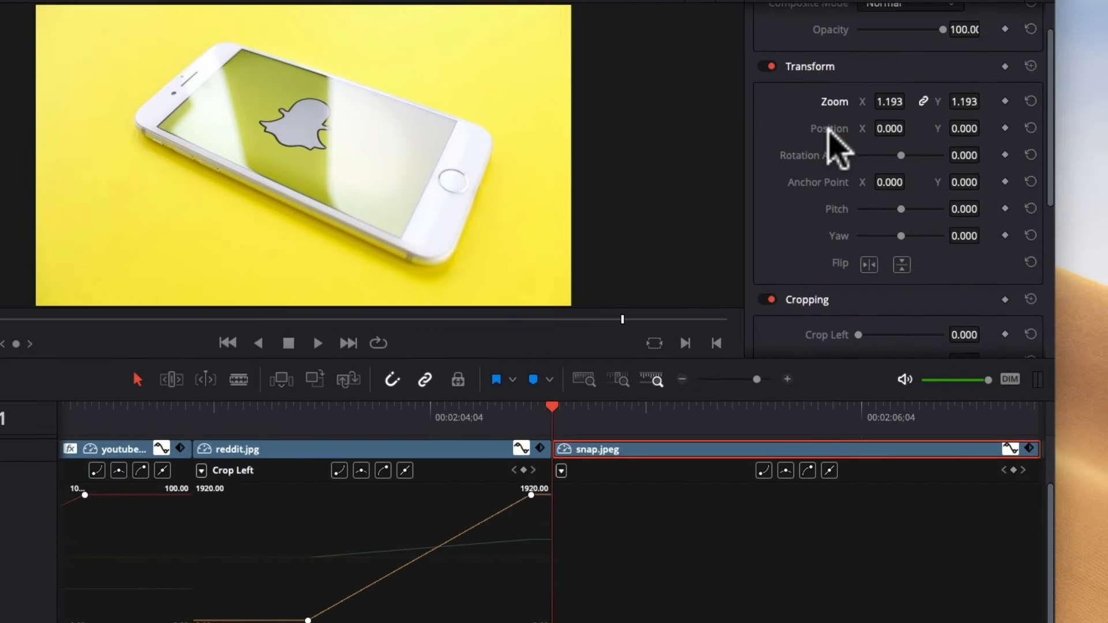
pyautogui.click(829, 128)
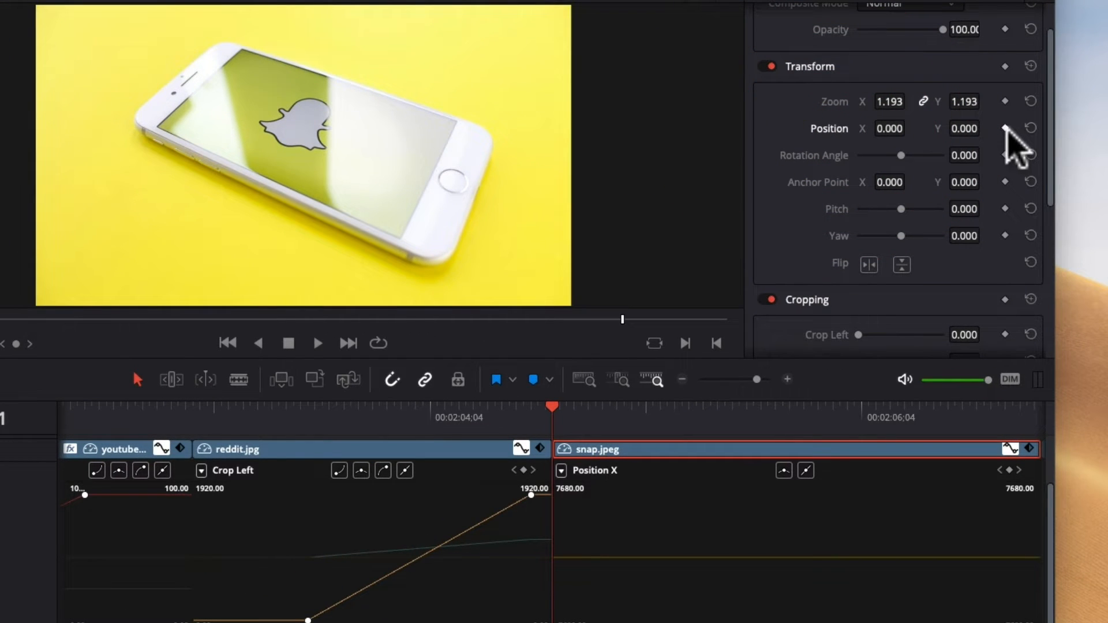
pyautogui.click(1006, 128)
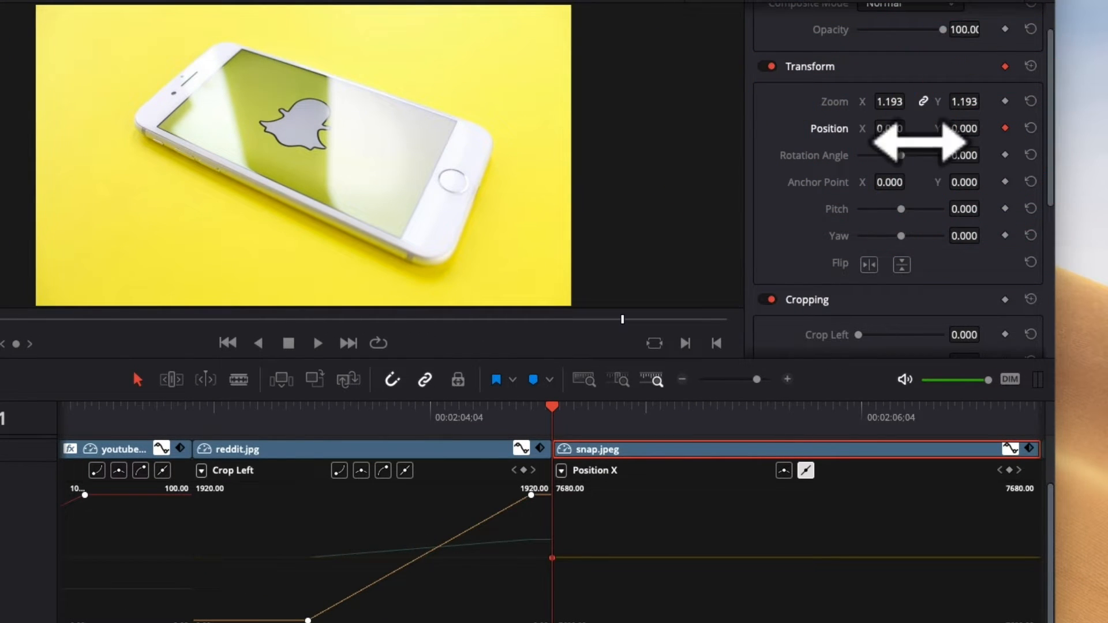
# - Keyframe snap.jpeg's Position at 0.000 about midway through the clip and set the first keyframe's Position X to about -2029
pyautogui.moveTo(552, 407); pyautogui.dragTo(790, 414)
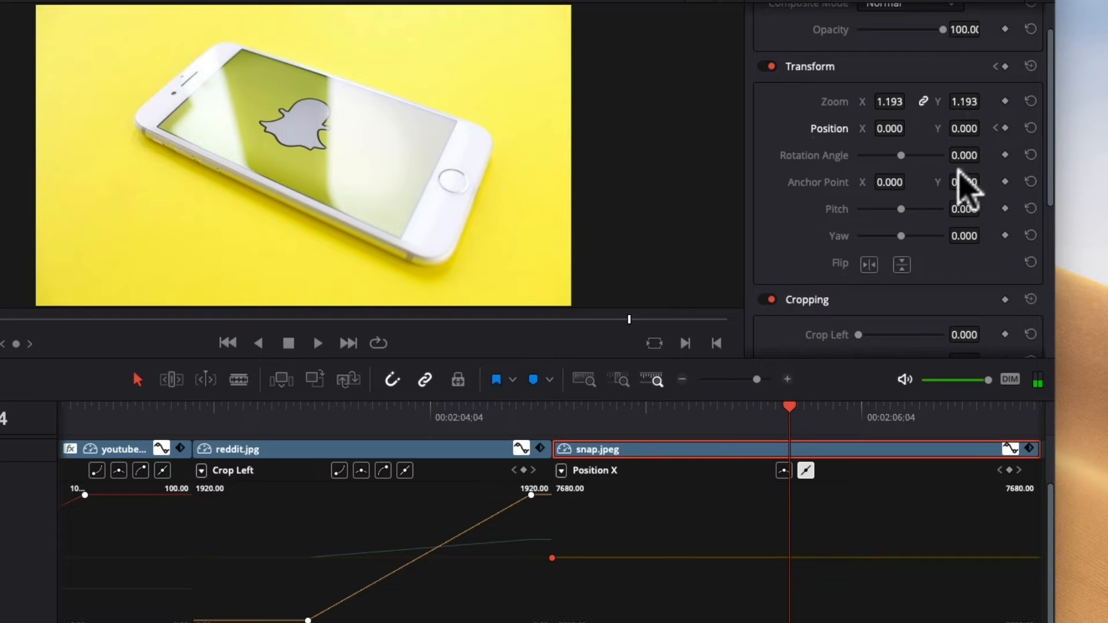
pyautogui.click(1007, 127)
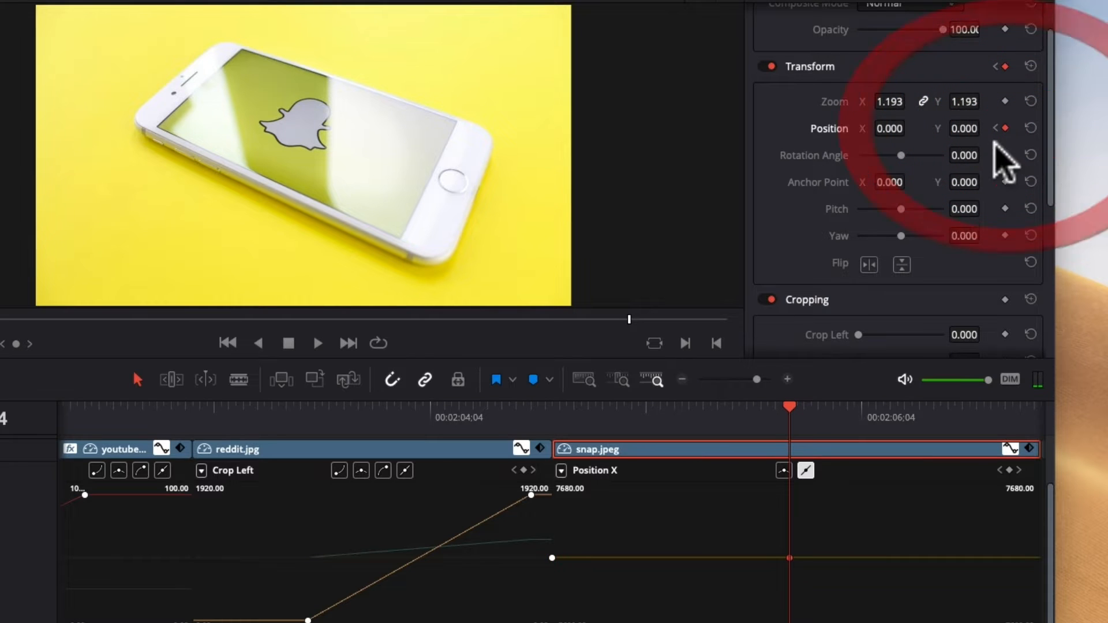
pyautogui.click(998, 128)
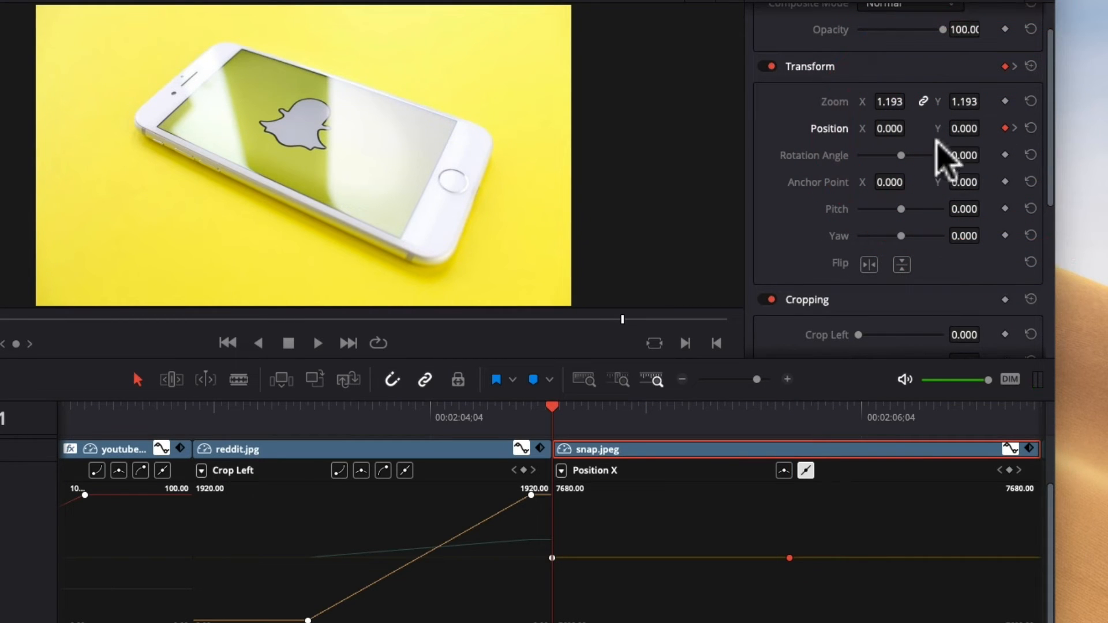
pyautogui.moveTo(900, 129); pyautogui.dragTo(250, 378)
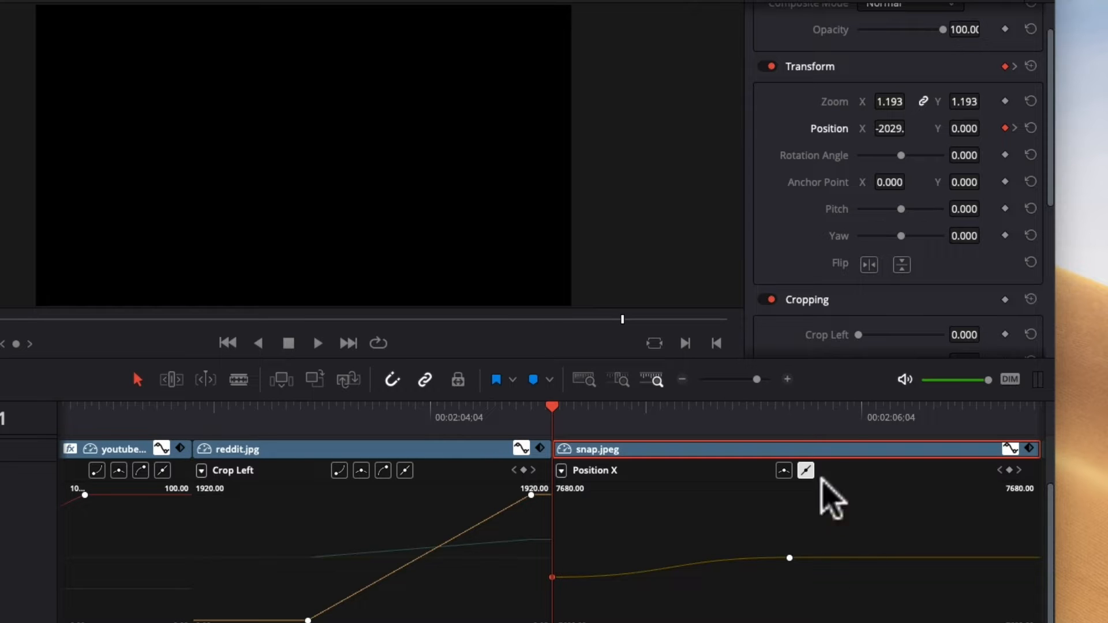
# - Keyframe snap.jpeg's Position at 0.000 near the end of the clip and again just before 00:02:06;04
pyautogui.moveTo(646, 415); pyautogui.dragTo(826, 418)
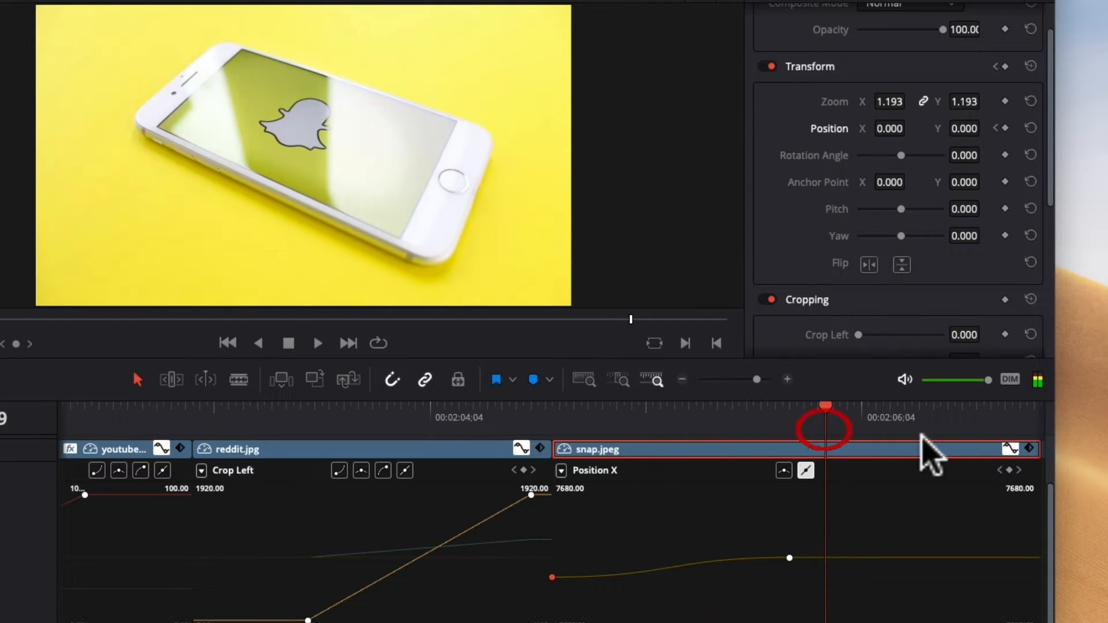
pyautogui.moveTo(1016, 416); pyautogui.dragTo(819, 422)
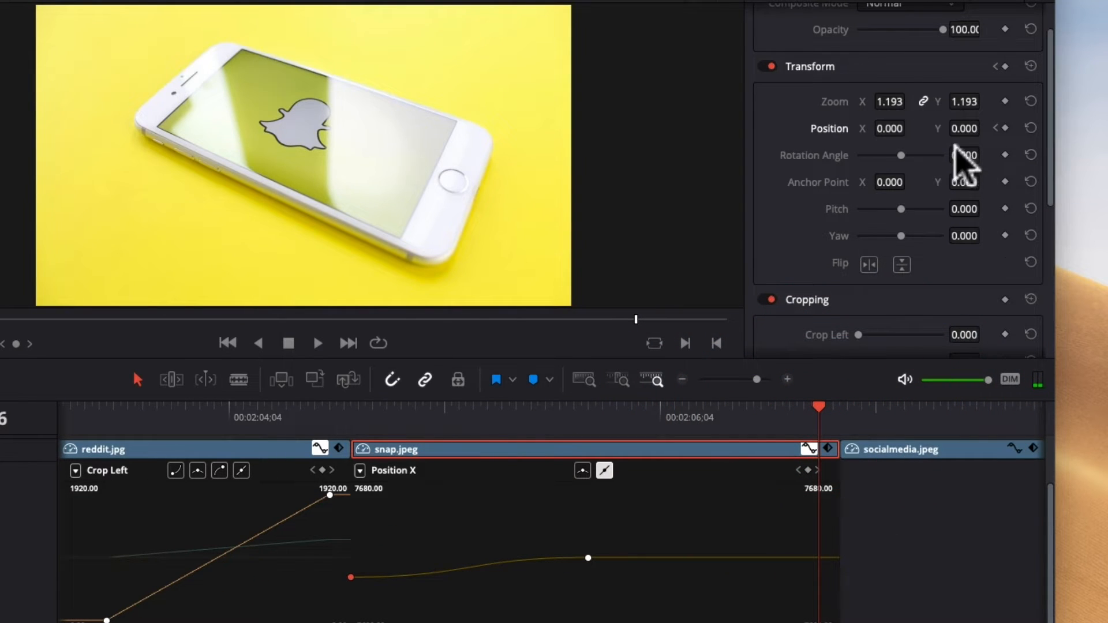
pyautogui.click(1005, 128)
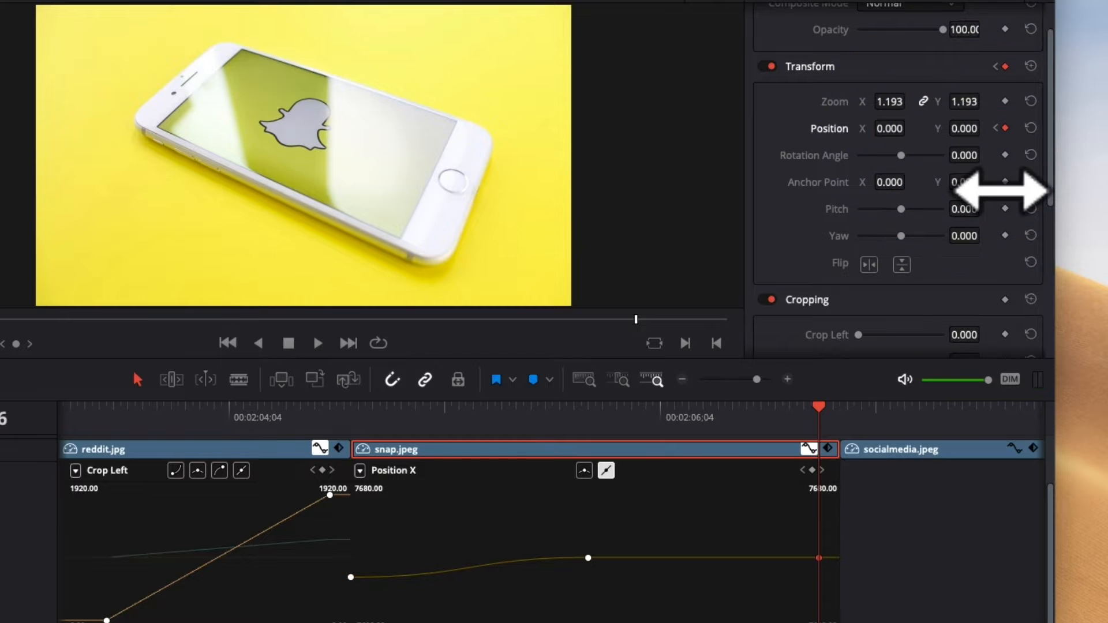
pyautogui.moveTo(587, 419); pyautogui.dragTo(651, 420)
pyautogui.click(1007, 128)
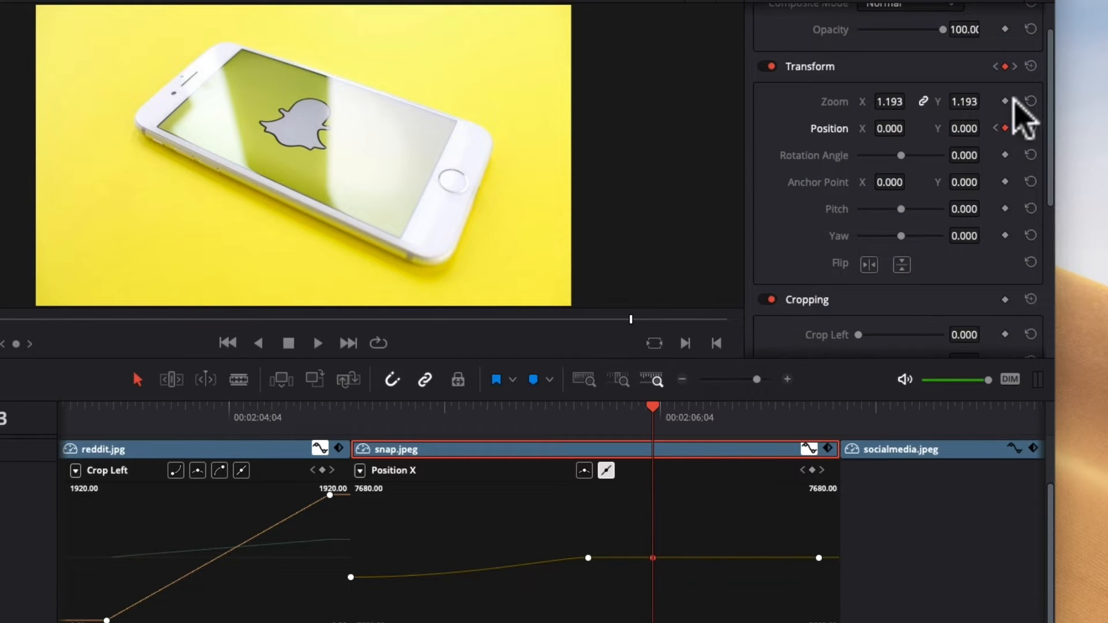
# - Go to snap.jpeg's last Position keyframe and set Position Y to about 1313
pyautogui.click(997, 128)
pyautogui.click(995, 129)
pyautogui.click(1014, 128)
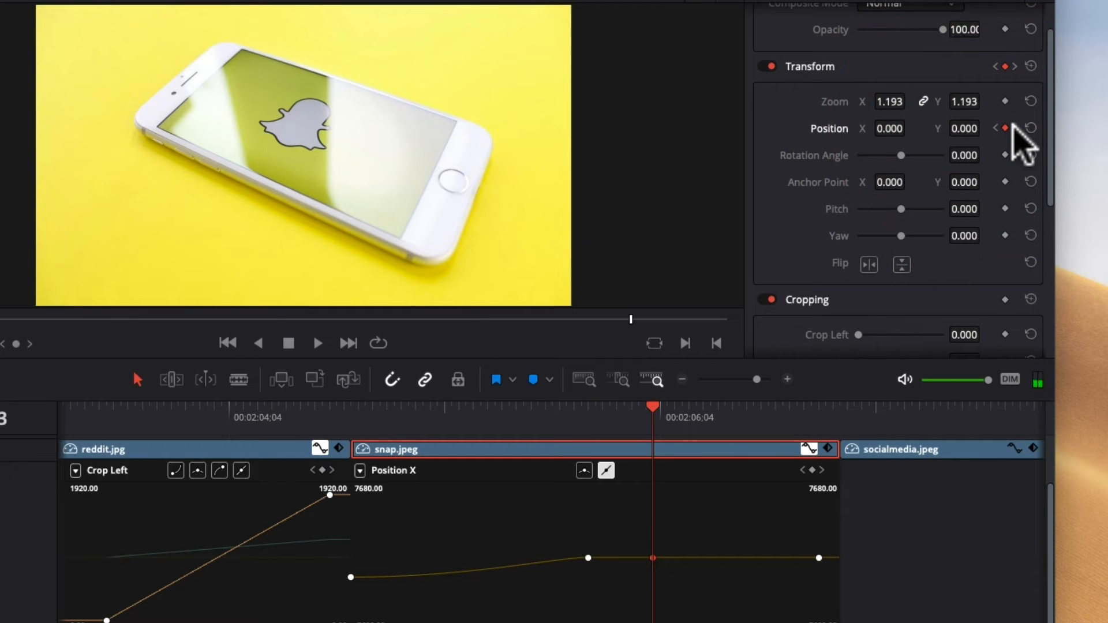
pyautogui.click(1014, 128)
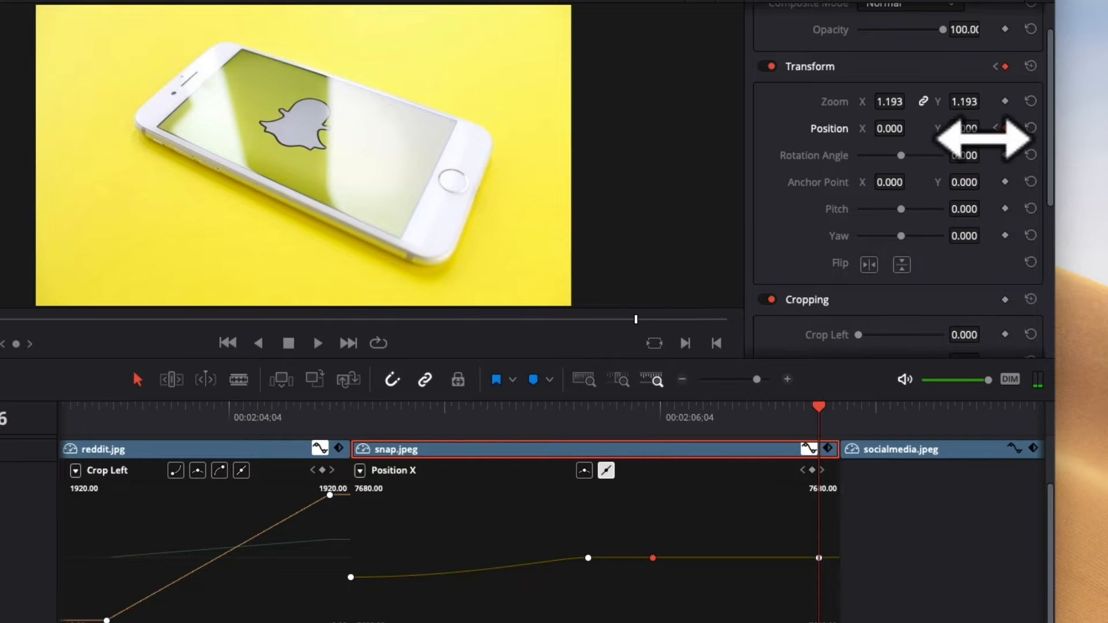
pyautogui.moveTo(965, 128); pyautogui.dragTo(657, 366)
pyautogui.moveTo(973, 128)
pyautogui.mouseDown()
pyautogui.moveTo(1051, 118)
pyautogui.moveTo(965, 137)
pyautogui.mouseUp()
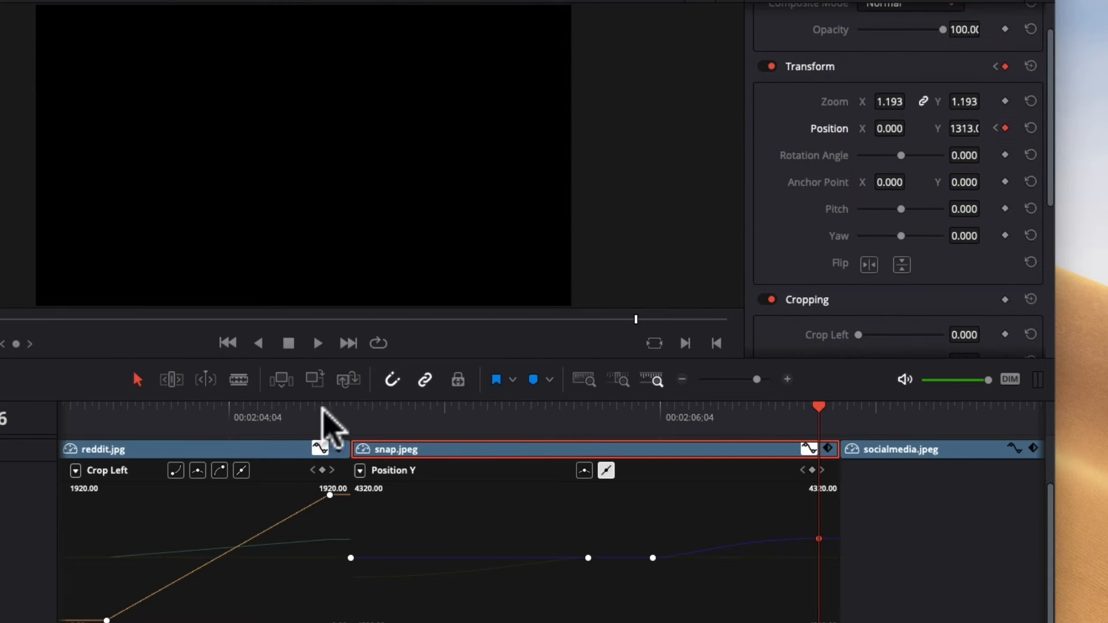
# - Play back snap.jpeg's position animation from its first frame, 00:02:04;21
pyautogui.click(349, 410)
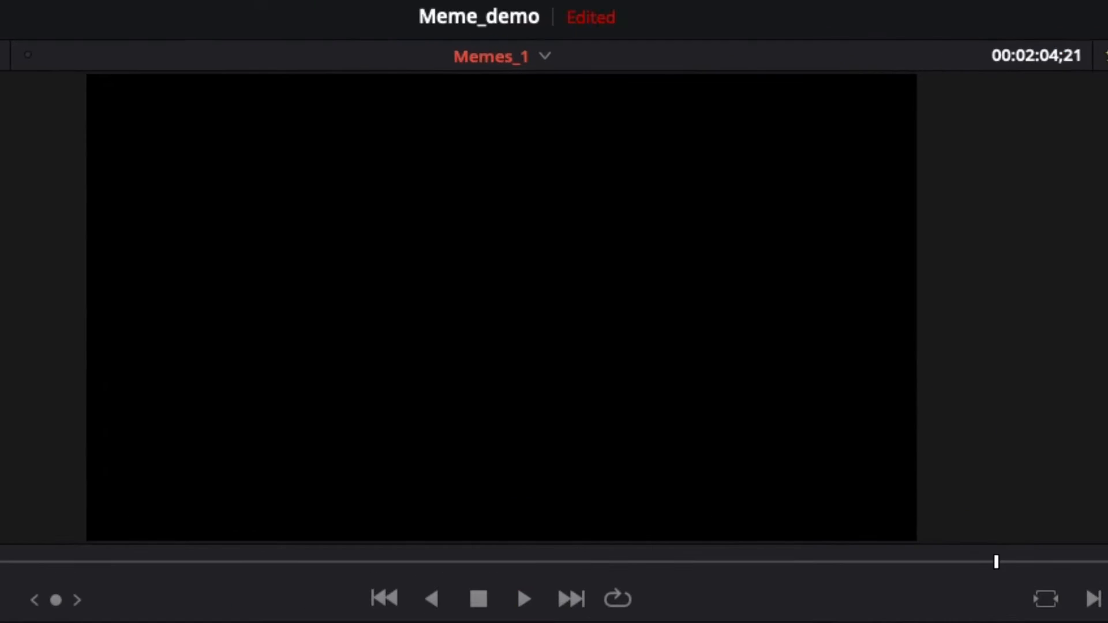
pyautogui.press('space')
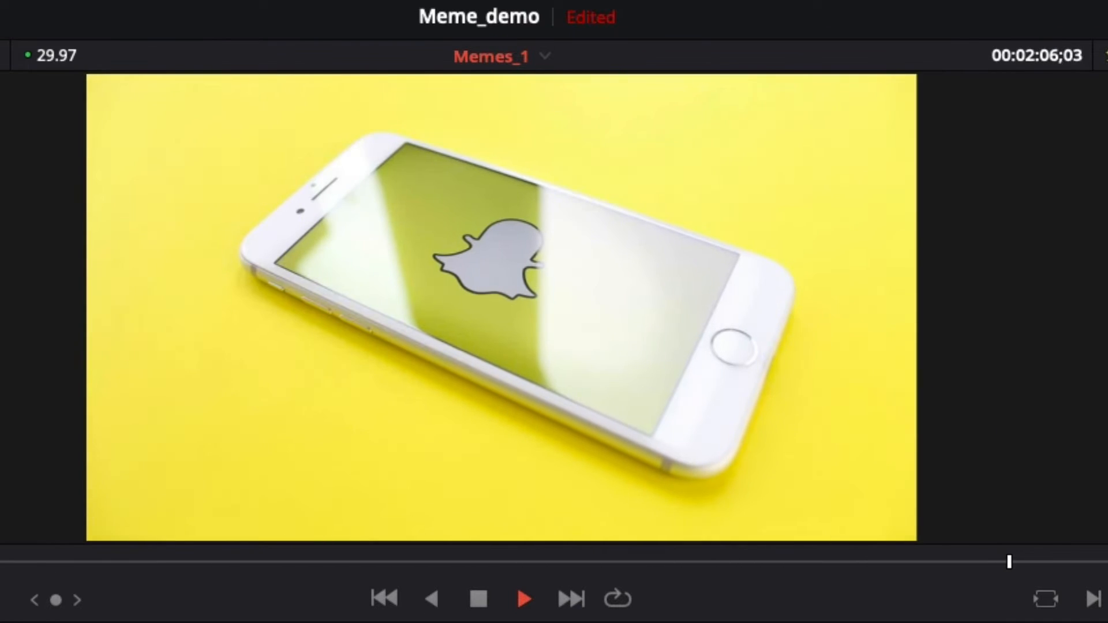
pyautogui.press('space')
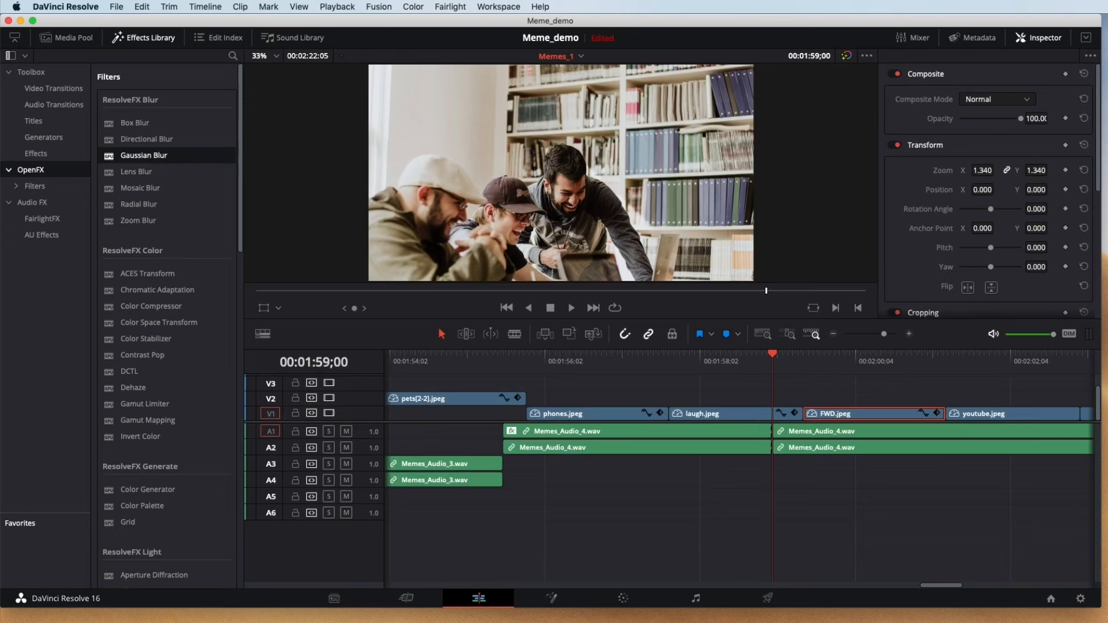
# - Select the Memes_Audio_4.wav clip starting at 00:01:59;00 and increase the audio track height to show the waveforms
pyautogui.scroll(-5, 1006, 161)
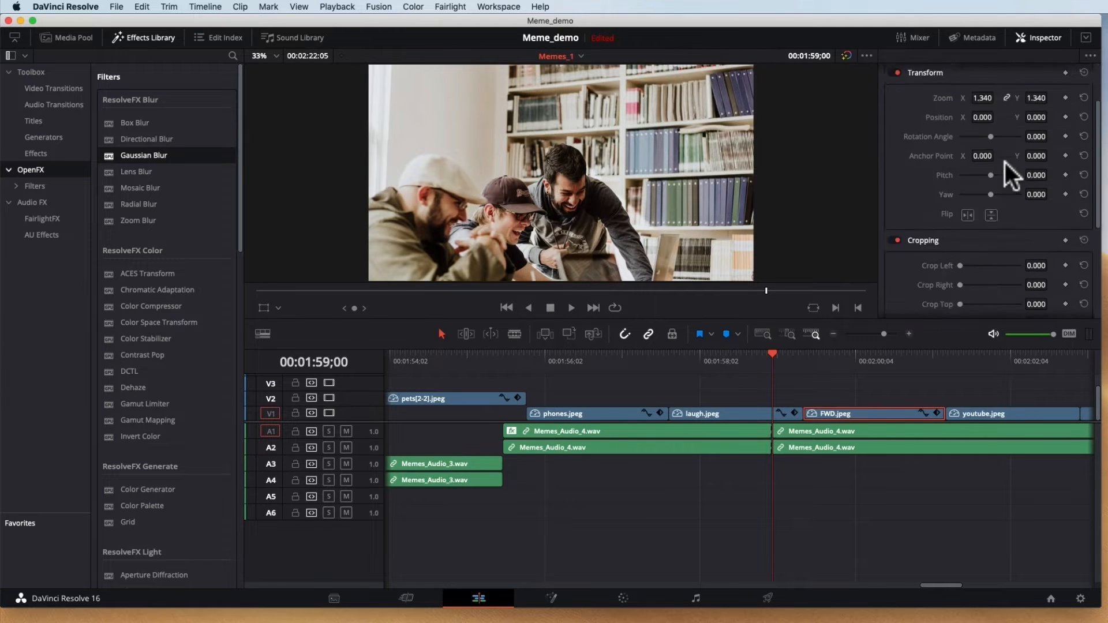
pyautogui.scroll(5, 982, 279)
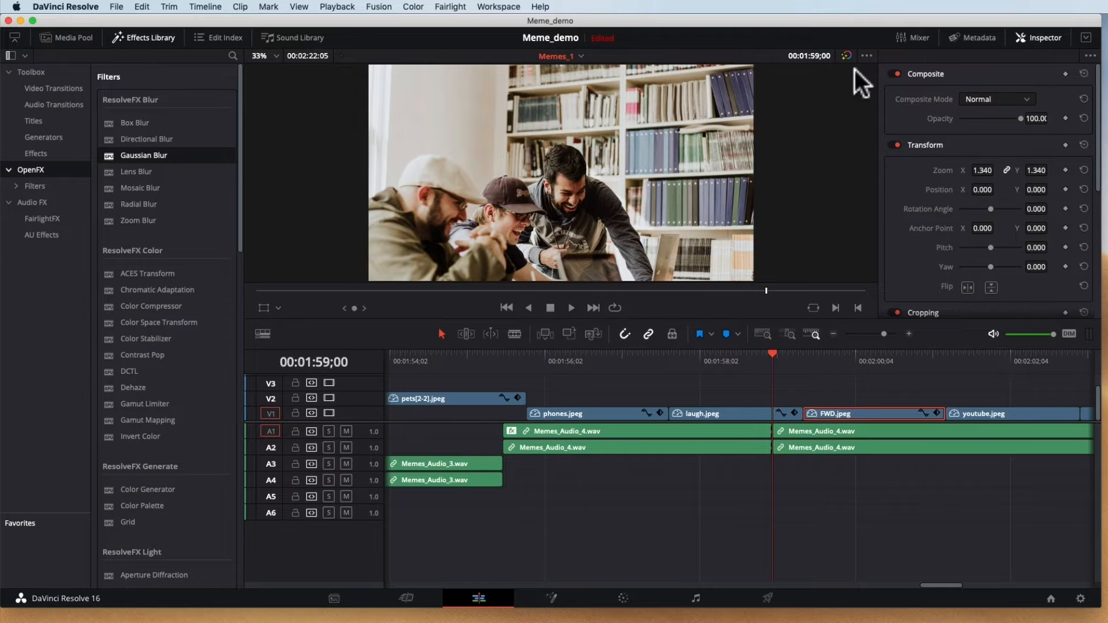
pyautogui.click(847, 432)
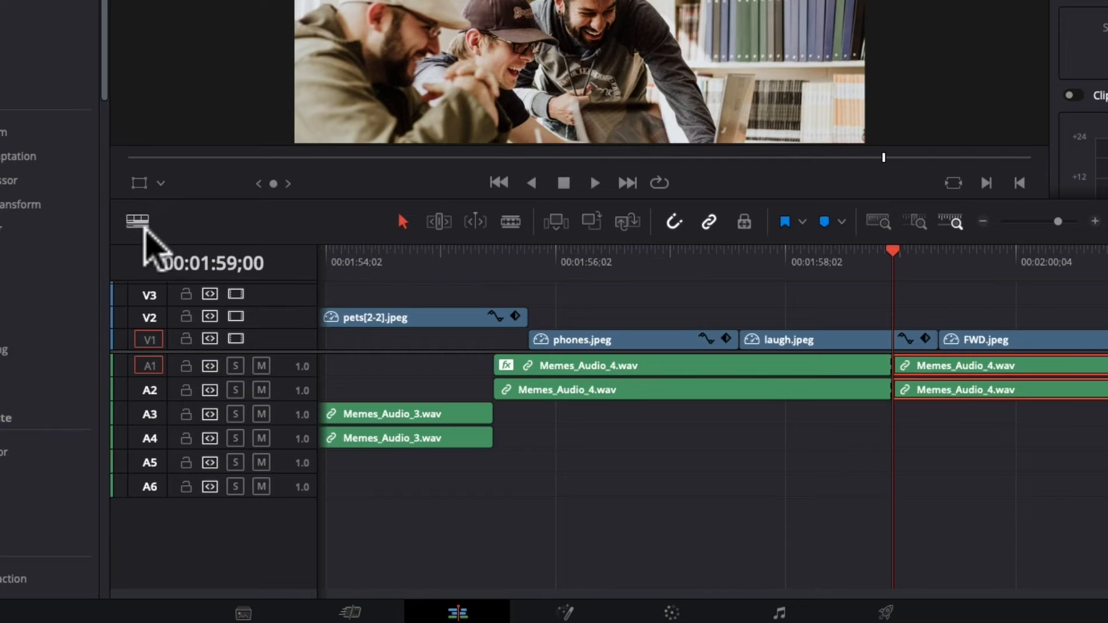
pyautogui.click(139, 222)
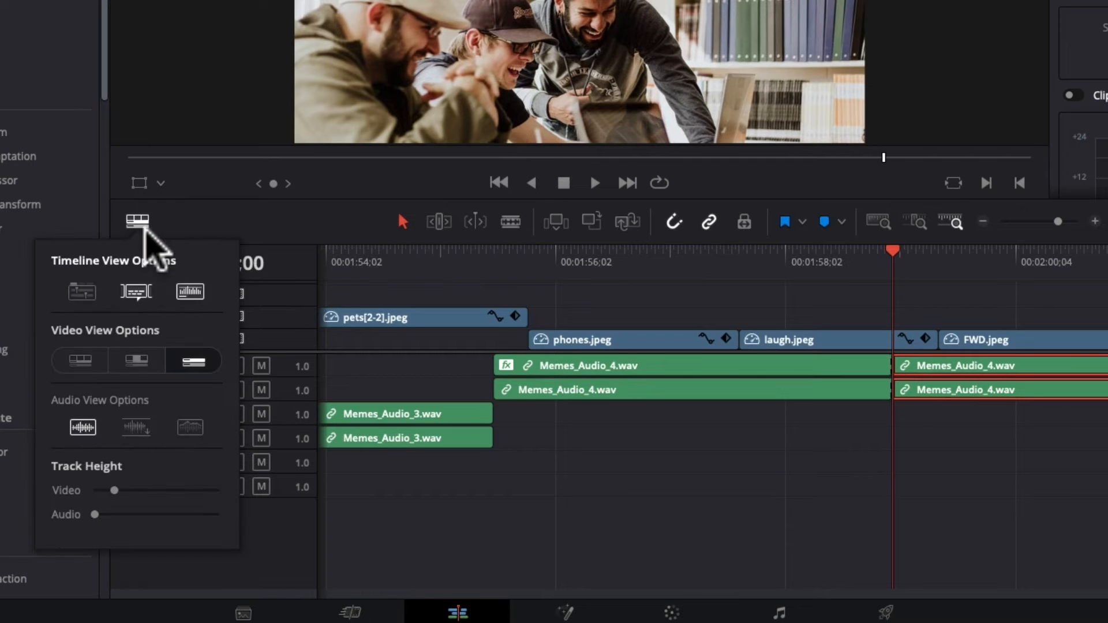
pyautogui.moveTo(96, 515); pyautogui.dragTo(208, 517)
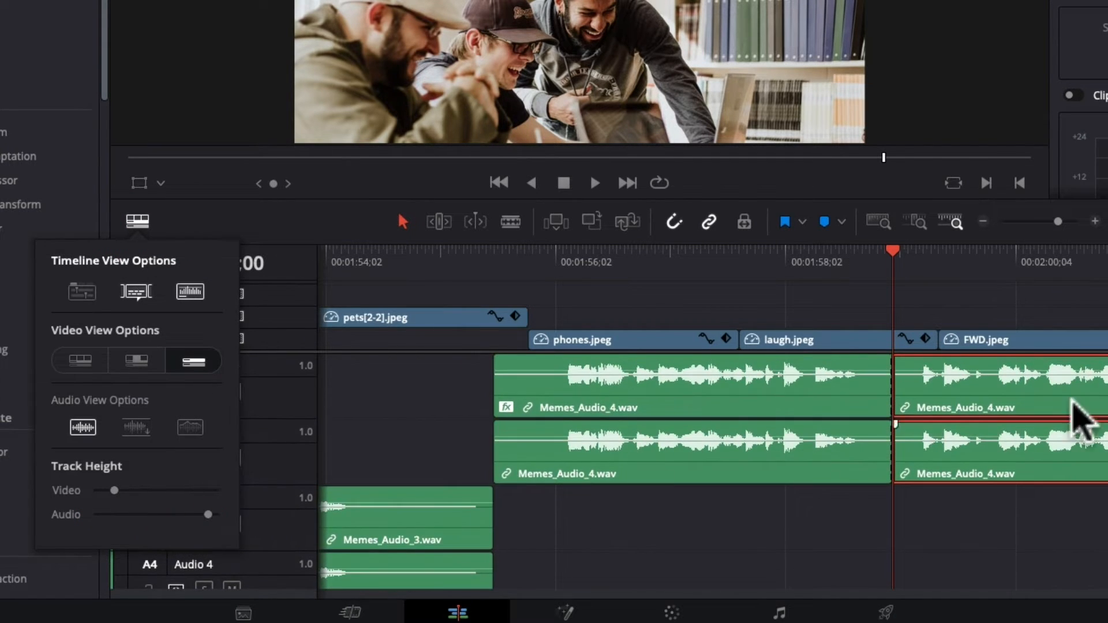
pyautogui.click(151, 223)
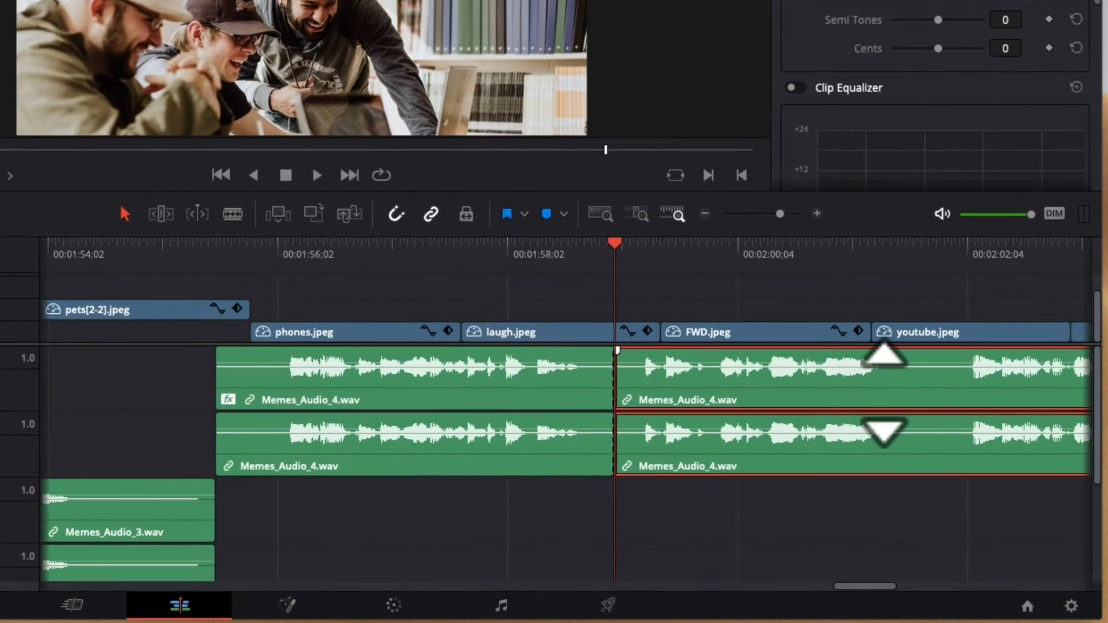
# - Add two volume keyframes to the second Memes_Audio_4.wav clip on Audio 1 and lower the volume at the second keyframe
pyautogui.keyDown('alt'); pyautogui.click(872, 365); pyautogui.keyUp('alt')
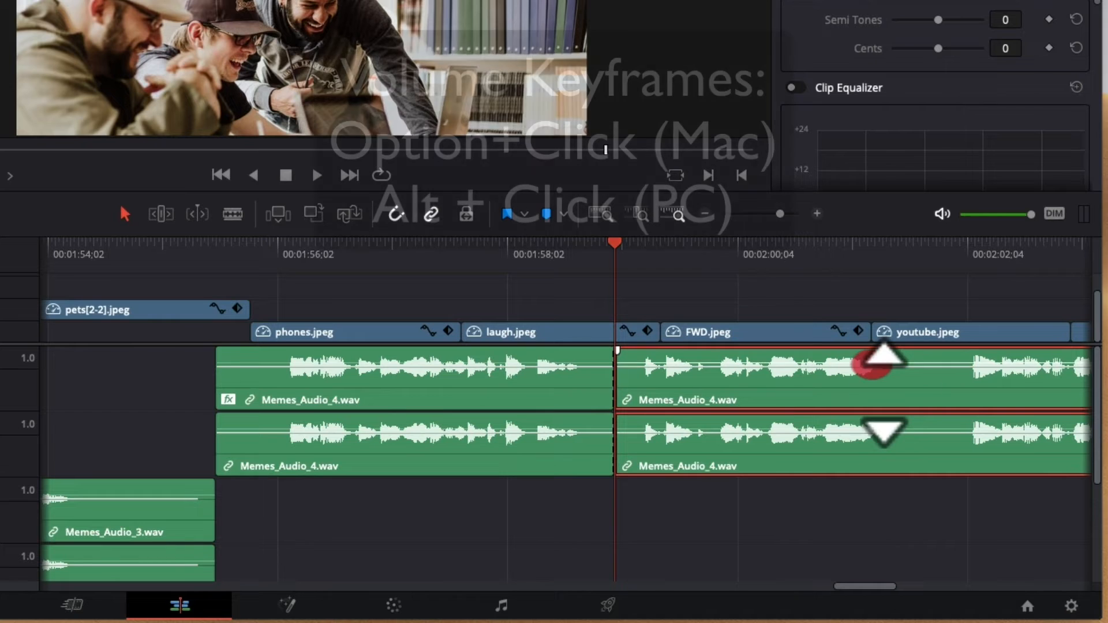
pyautogui.keyDown('alt'); pyautogui.click(917, 366); pyautogui.keyUp('alt')
pyautogui.moveTo(918, 366); pyautogui.dragTo(933, 433)
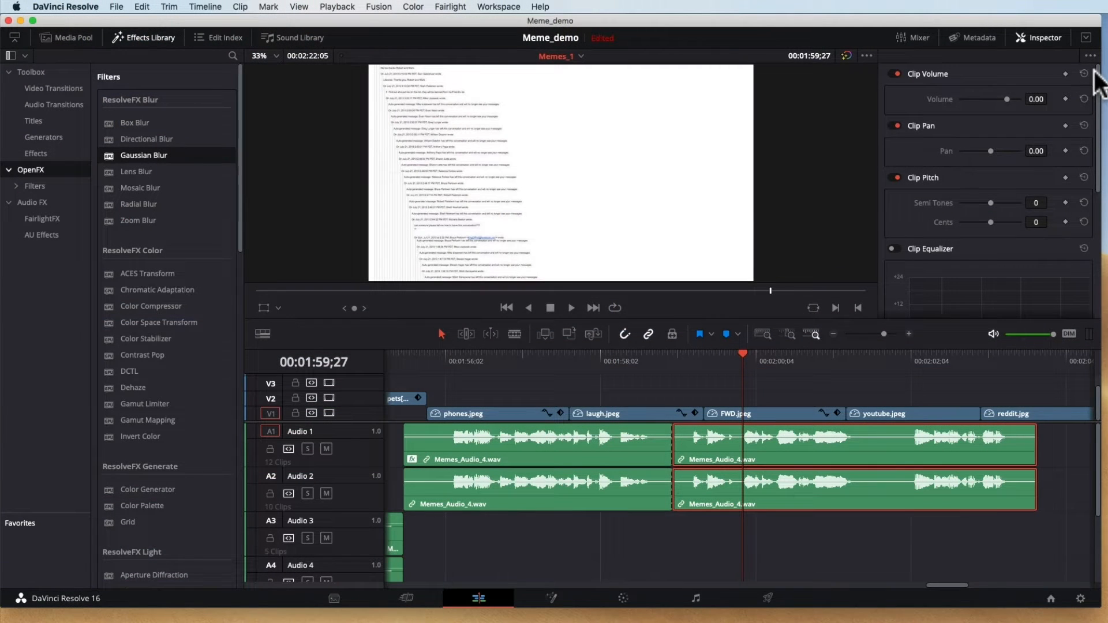
# - Show the FairlightFX audio effects in the Effects Library
pyautogui.click(161, 40)
pyautogui.click(134, 38)
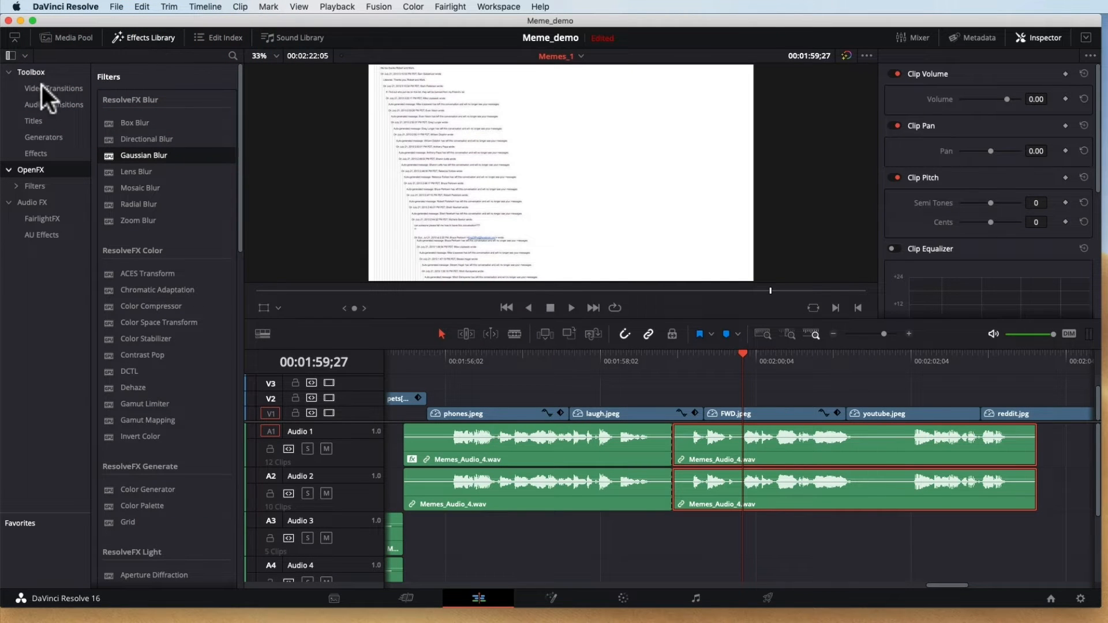
pyautogui.click(42, 218)
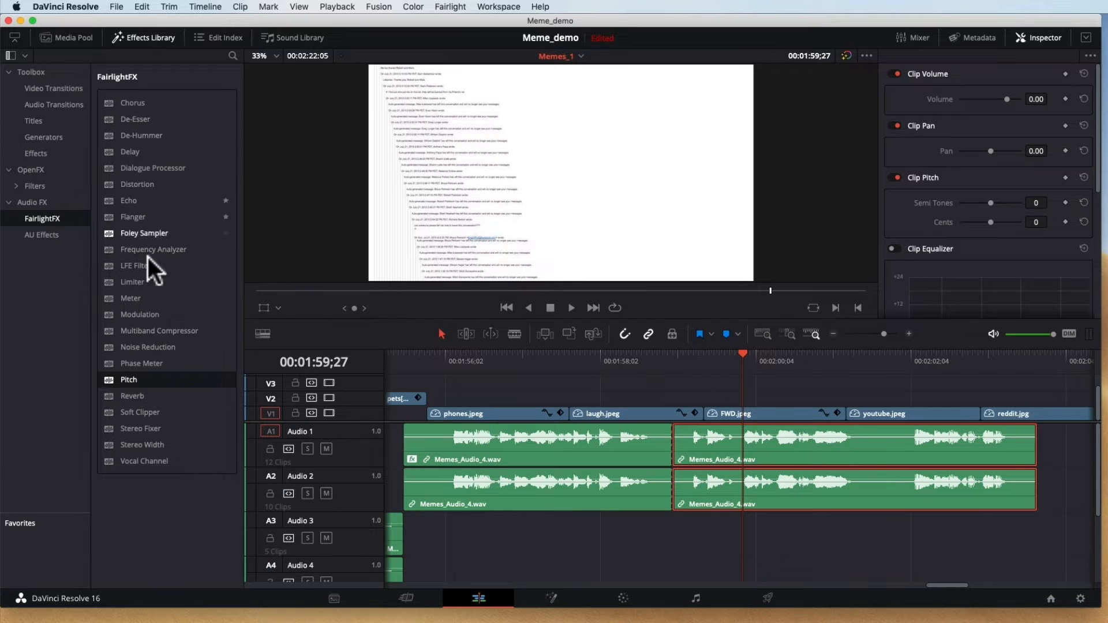
# - Apply Noise Reduction to the second Memes_Audio_4.wav clip, play it back and close the effect's settings windows
pyautogui.click(141, 349)
pyautogui.moveTo(129, 347); pyautogui.dragTo(759, 446)
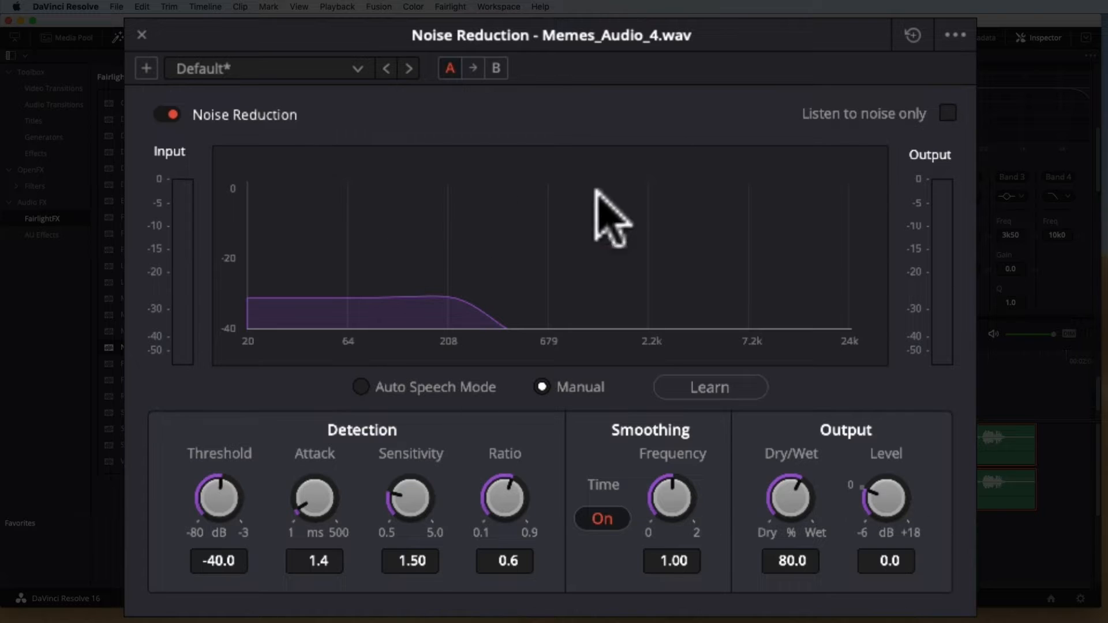
pyautogui.press('space')
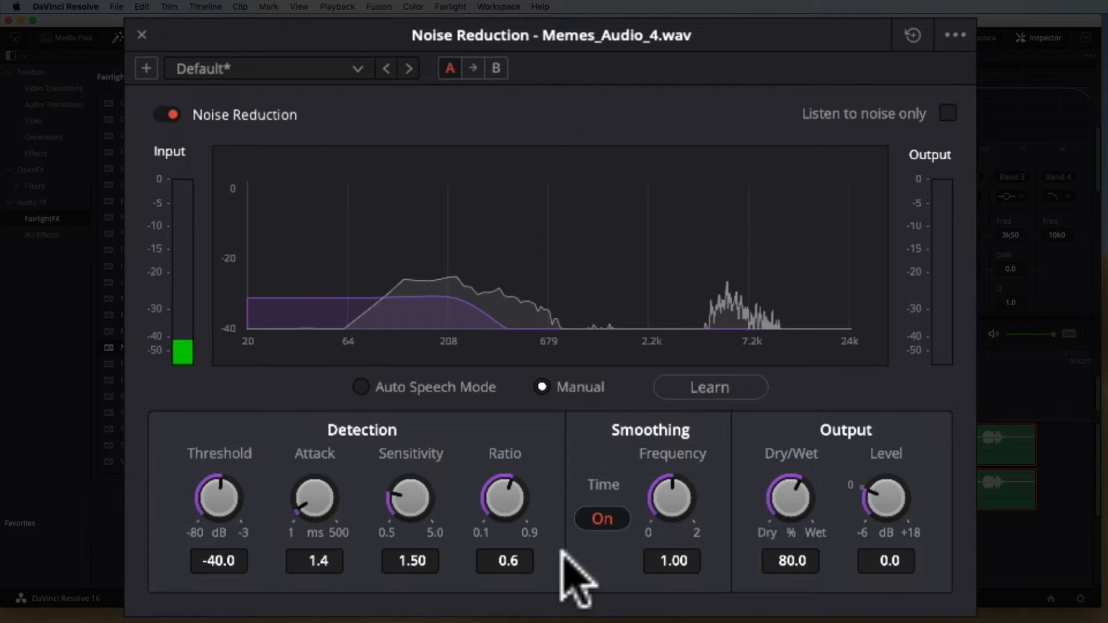
pyautogui.click(142, 36)
pyautogui.click(143, 38)
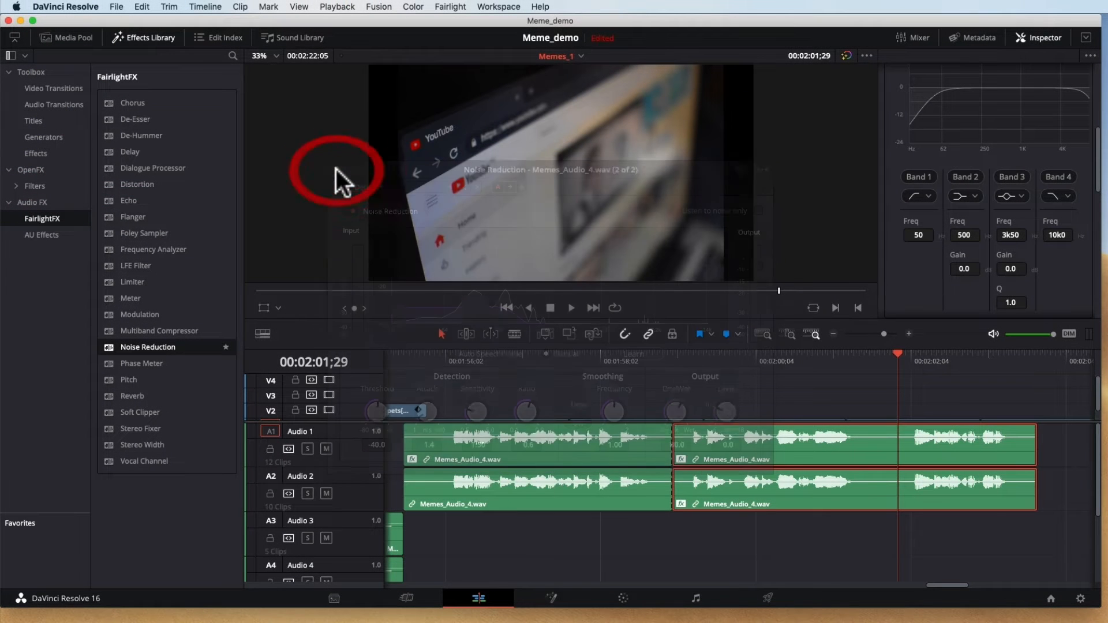
# - Delete both Noise Reduction effects from the selected Memes_Audio_4.wav clips in the Inspector
pyautogui.scroll(3, 1069, 226)
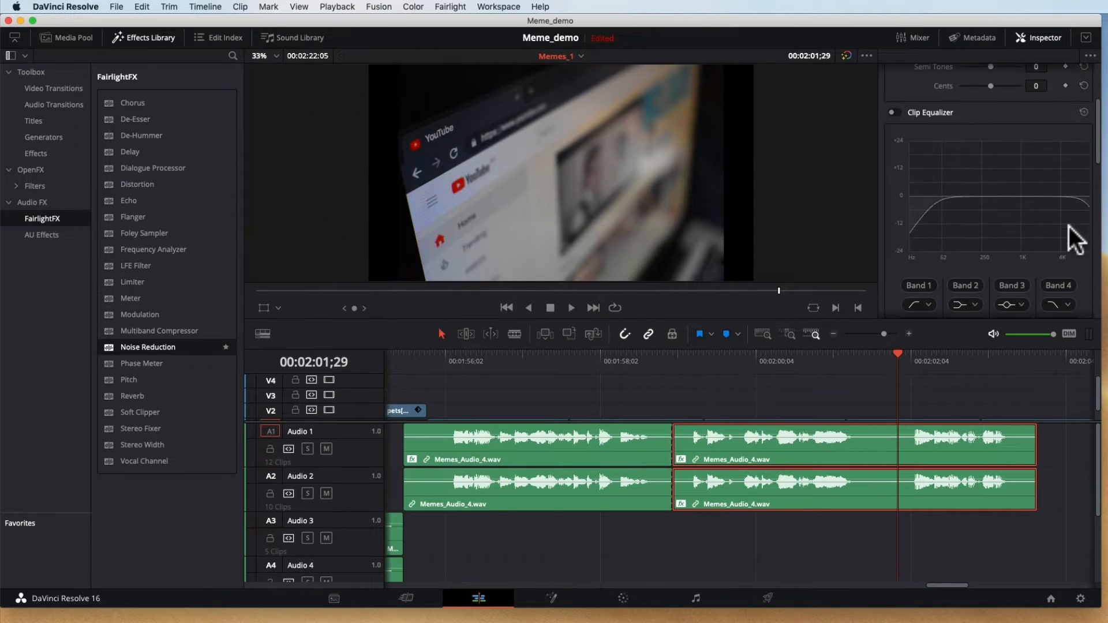
pyautogui.scroll(3, 995, 186)
pyautogui.scroll(-8, 999, 188)
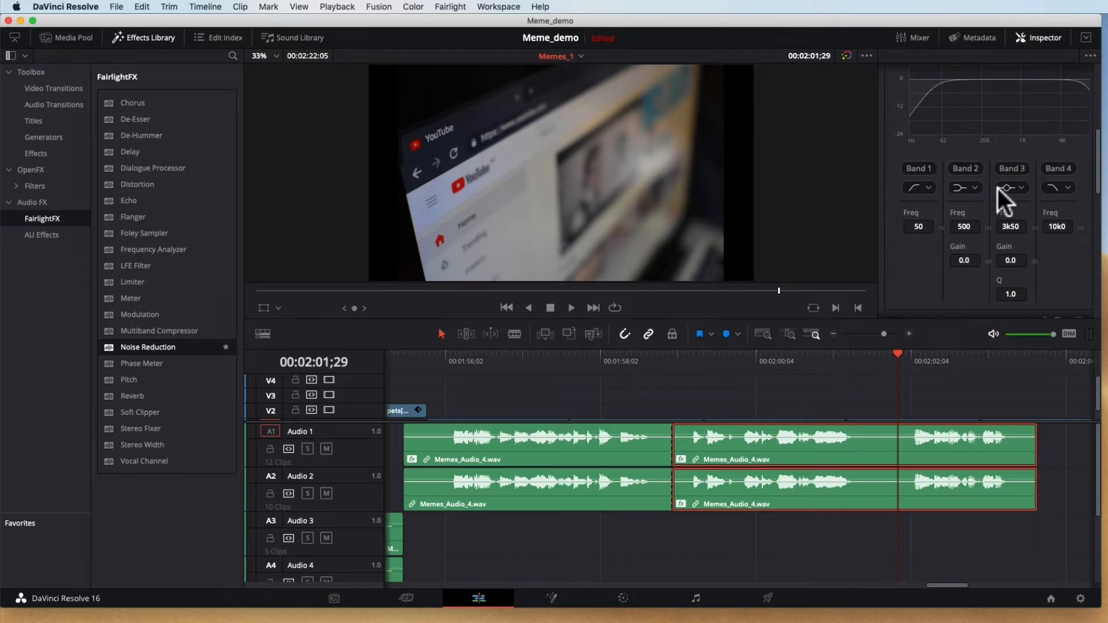
pyautogui.scroll(-5, 999, 189)
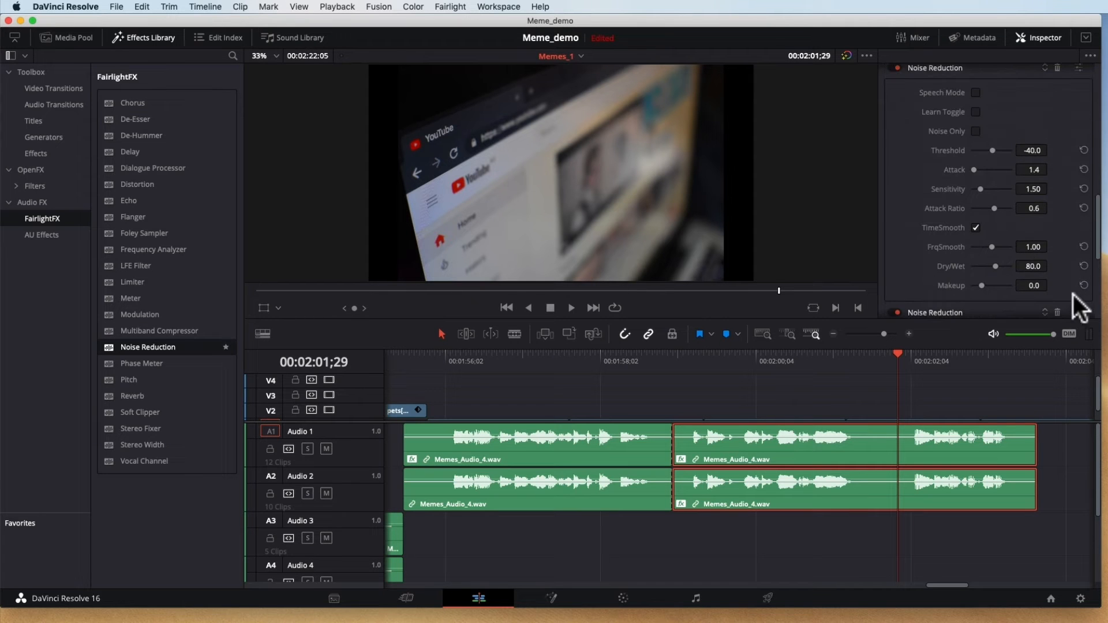
pyautogui.click(1059, 312)
pyautogui.scroll(3, 909, 177)
pyautogui.scroll(-3, 908, 177)
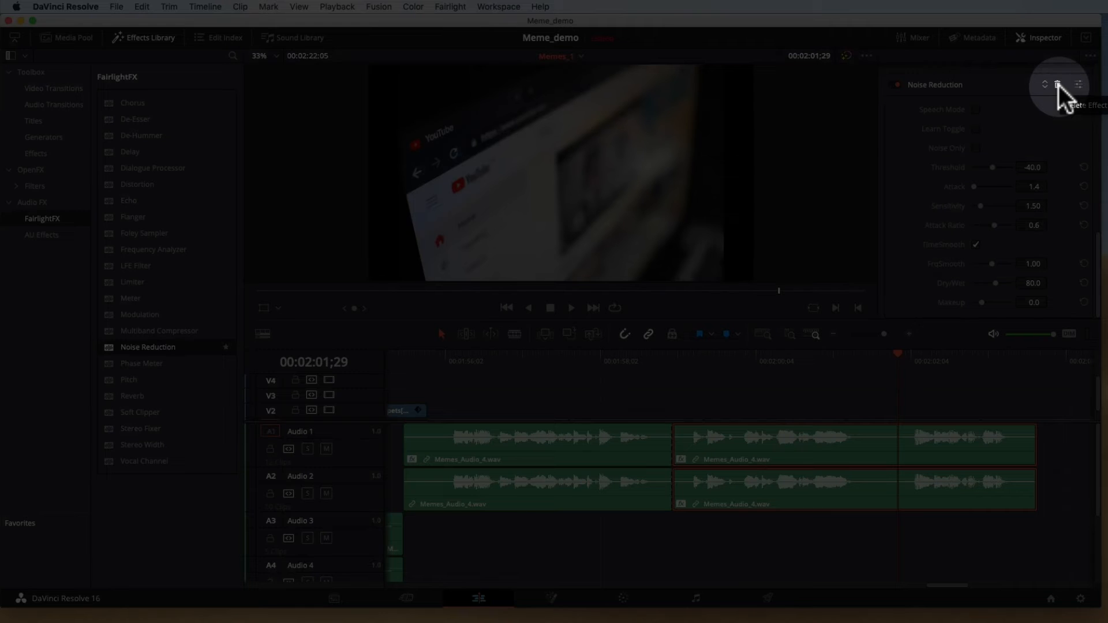
pyautogui.click(1058, 84)
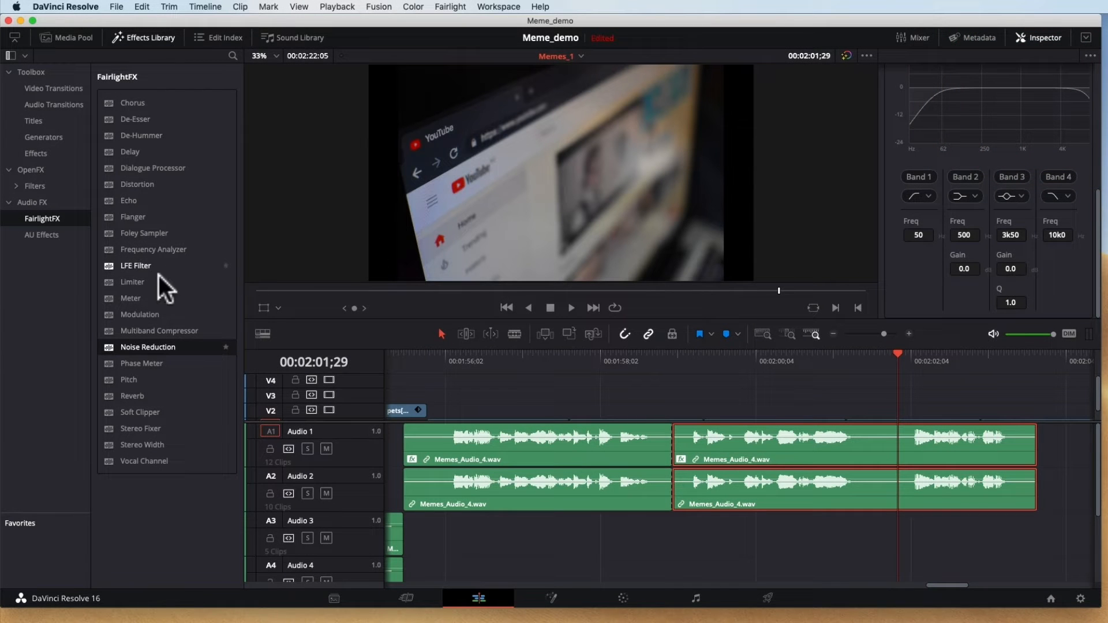
# - Apply Reverb to the second Memes_Audio_4.wav clip, try the Plate preset and settle on the Cathedral preset
pyautogui.click(141, 396)
pyautogui.moveTo(129, 397); pyautogui.dragTo(715, 431)
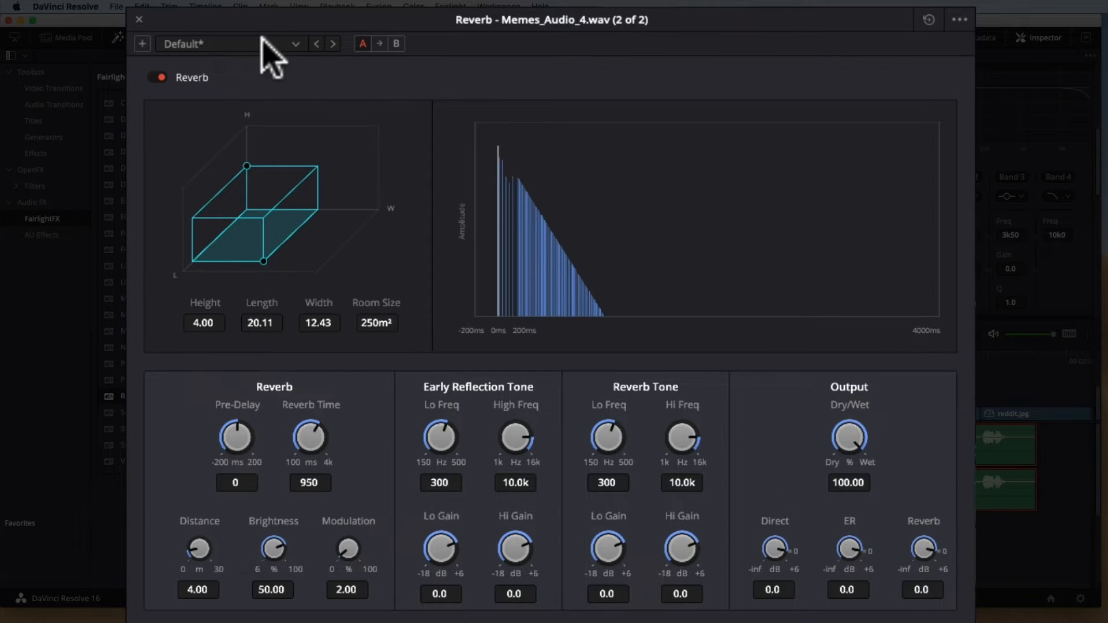
pyautogui.click(292, 46)
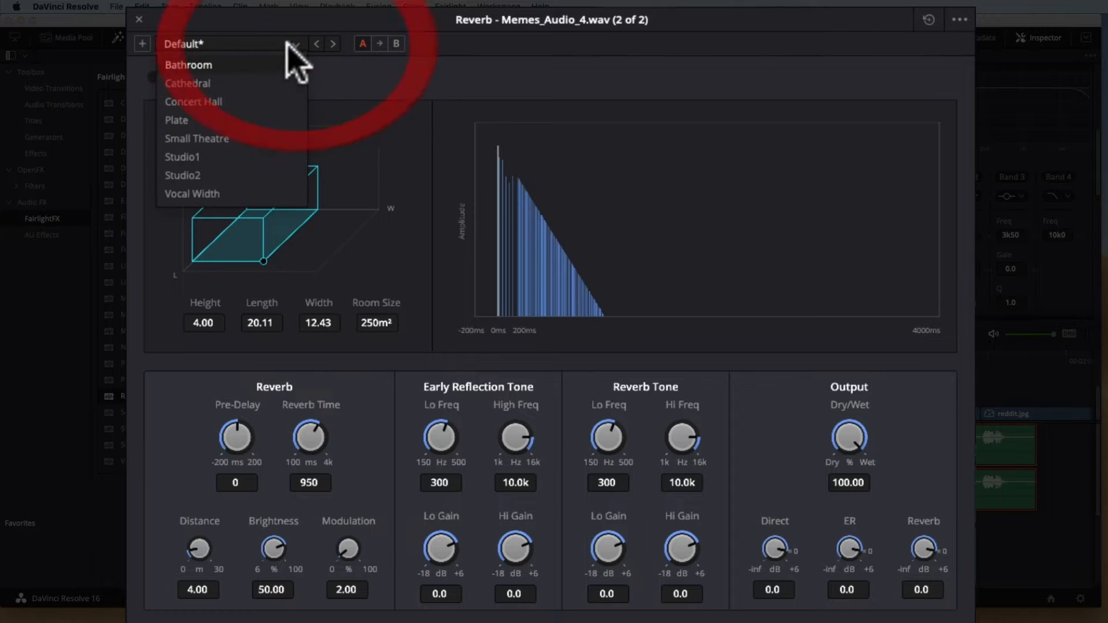
pyautogui.click(268, 120)
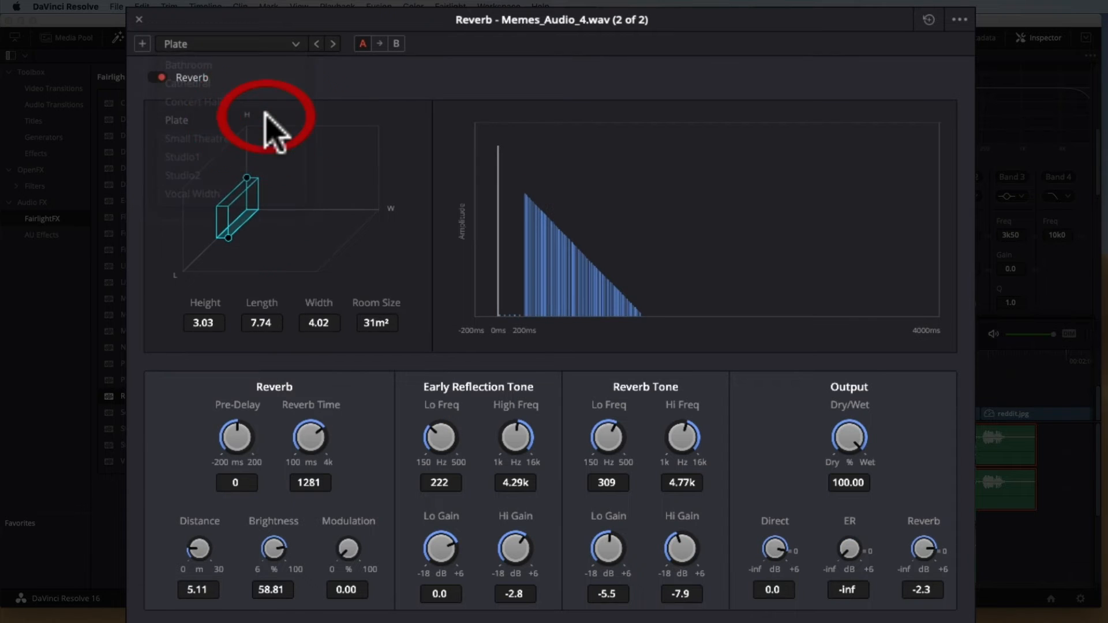
pyautogui.click(266, 45)
pyautogui.click(237, 84)
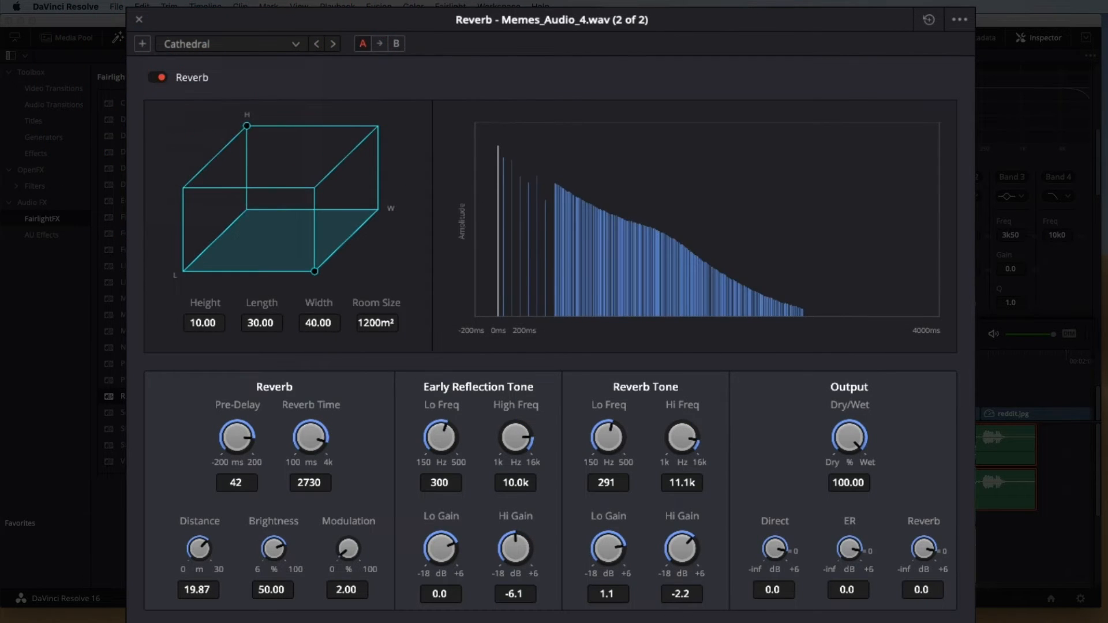
# - Play back the audio with the Cathedral reverb and close the Reverb settings window
pyautogui.press('space')
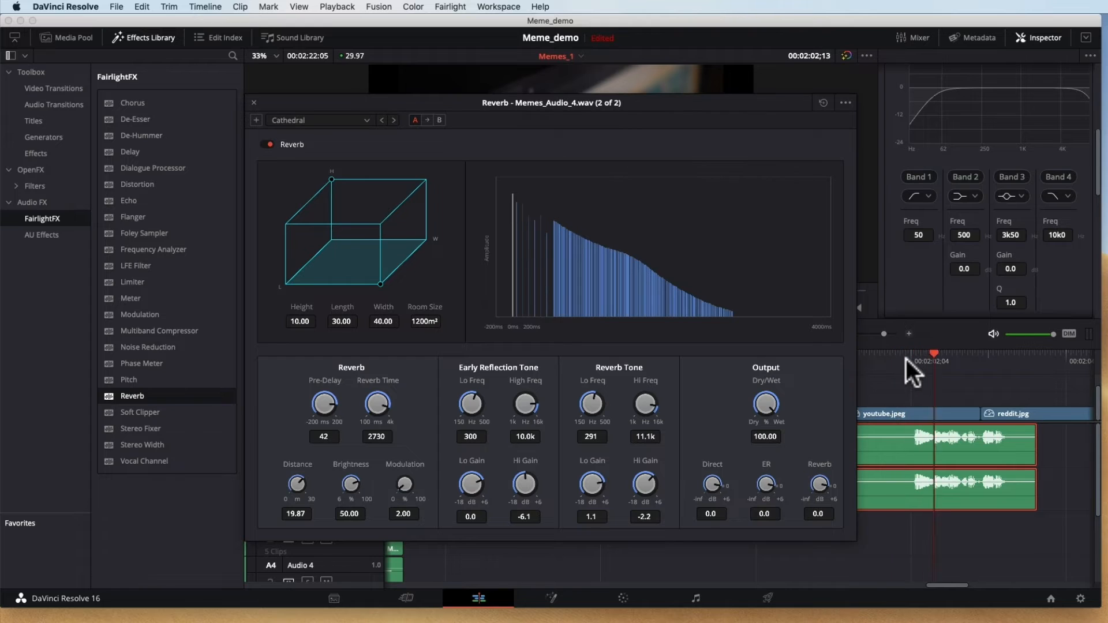
pyautogui.press('space')
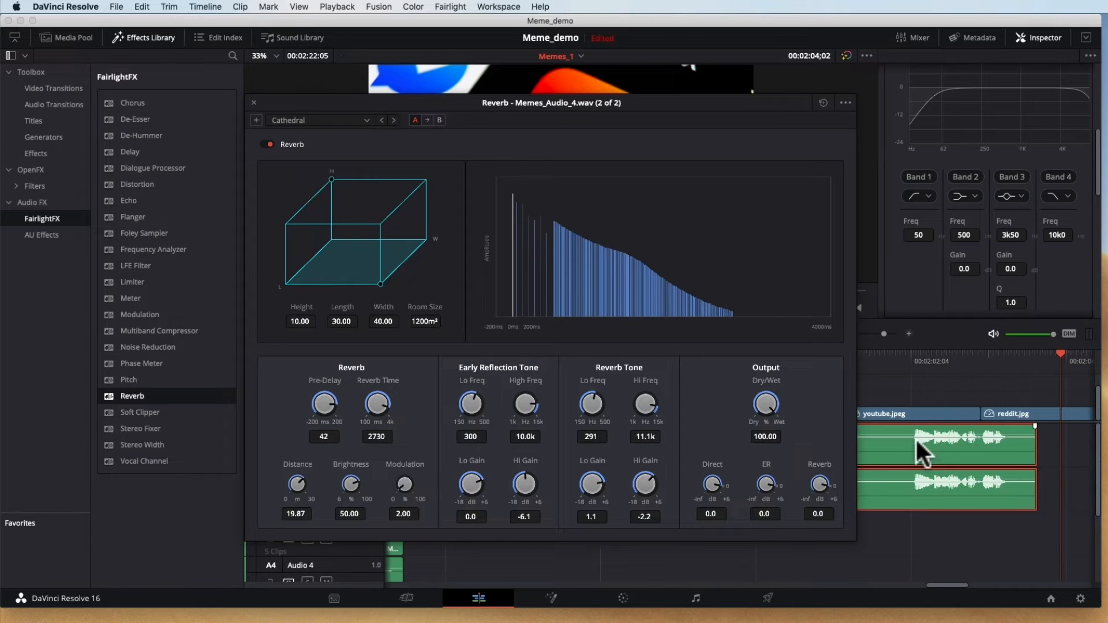
pyautogui.click(254, 103)
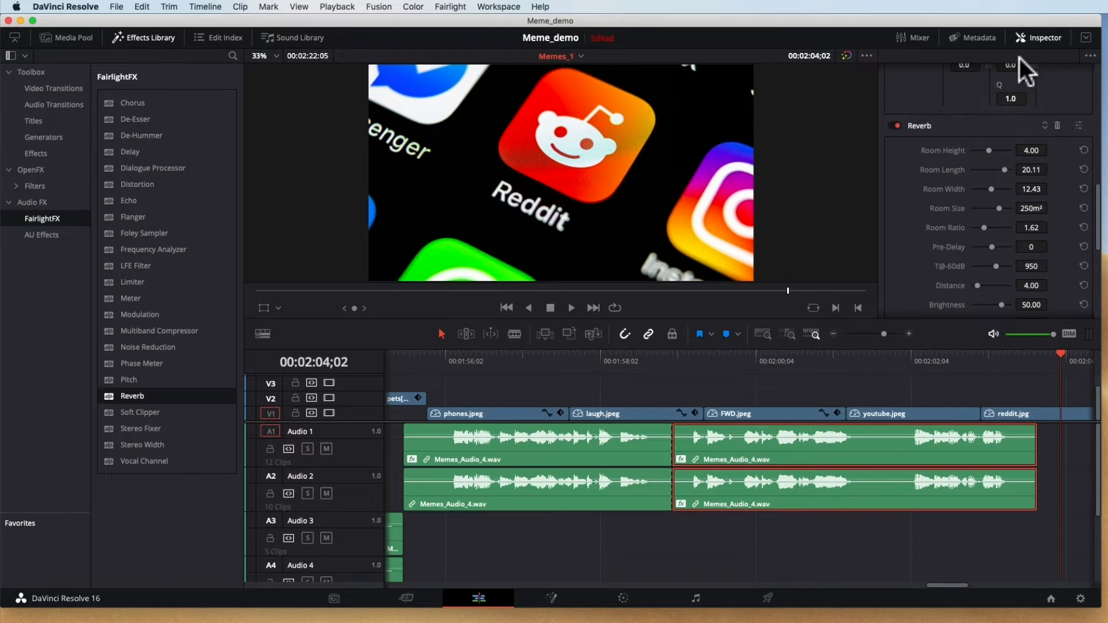
pyautogui.scroll(-5, 1006, 159)
pyautogui.scroll(-10, 1005, 160)
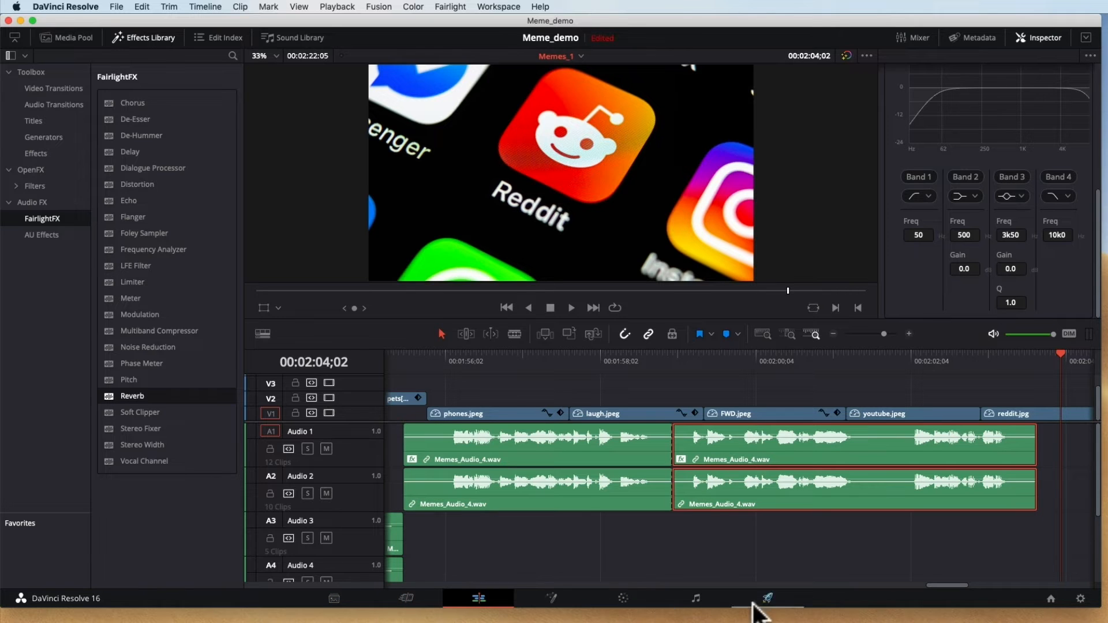
pyautogui.click(334, 600)
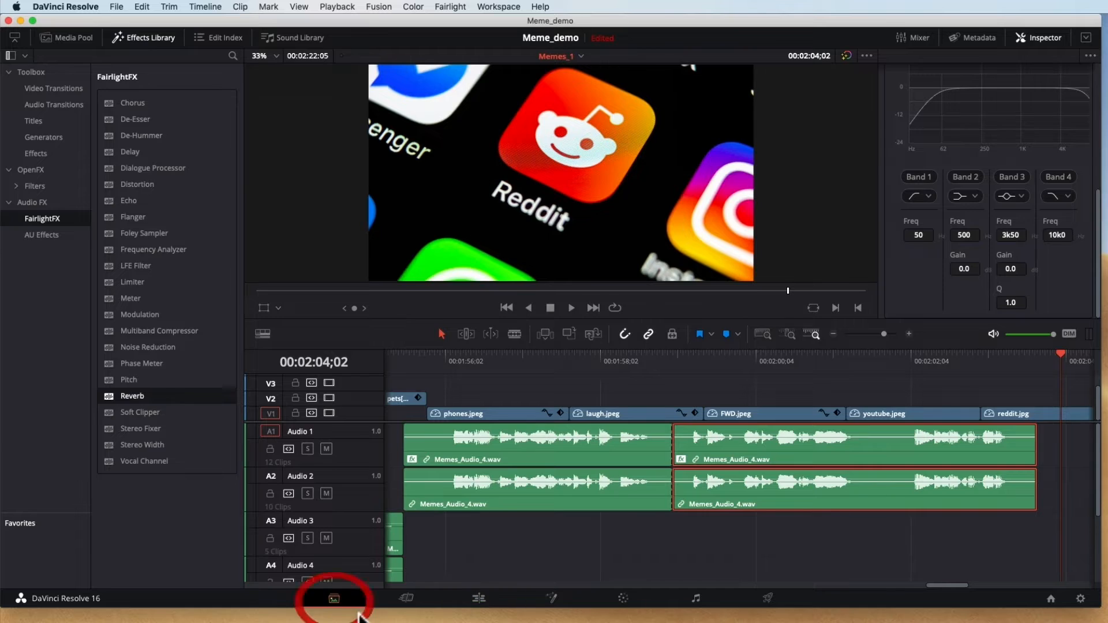
pyautogui.click(487, 599)
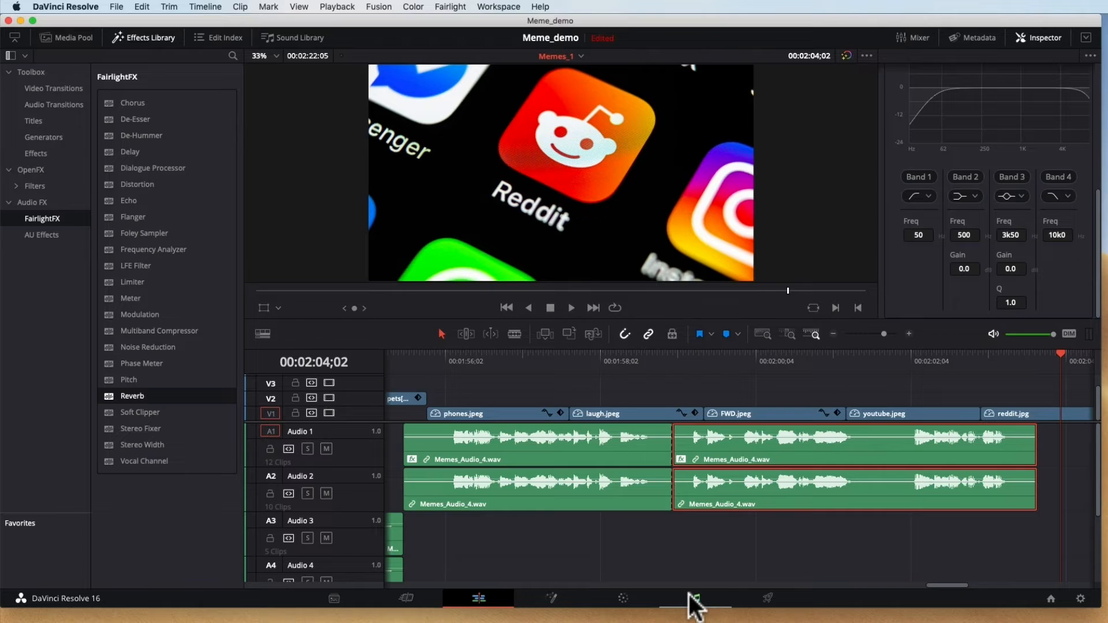
# - Switch to the Fairlight page and hide both the Media Pool and the Effects Library
pyautogui.click(690, 596)
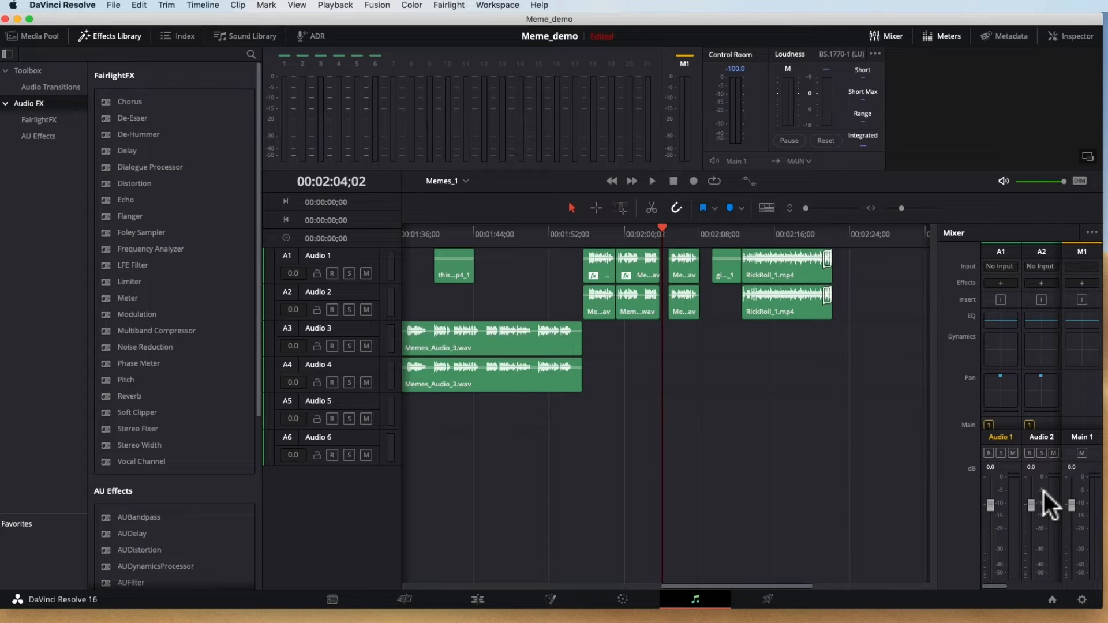
pyautogui.click(108, 37)
pyautogui.click(106, 39)
pyautogui.click(40, 36)
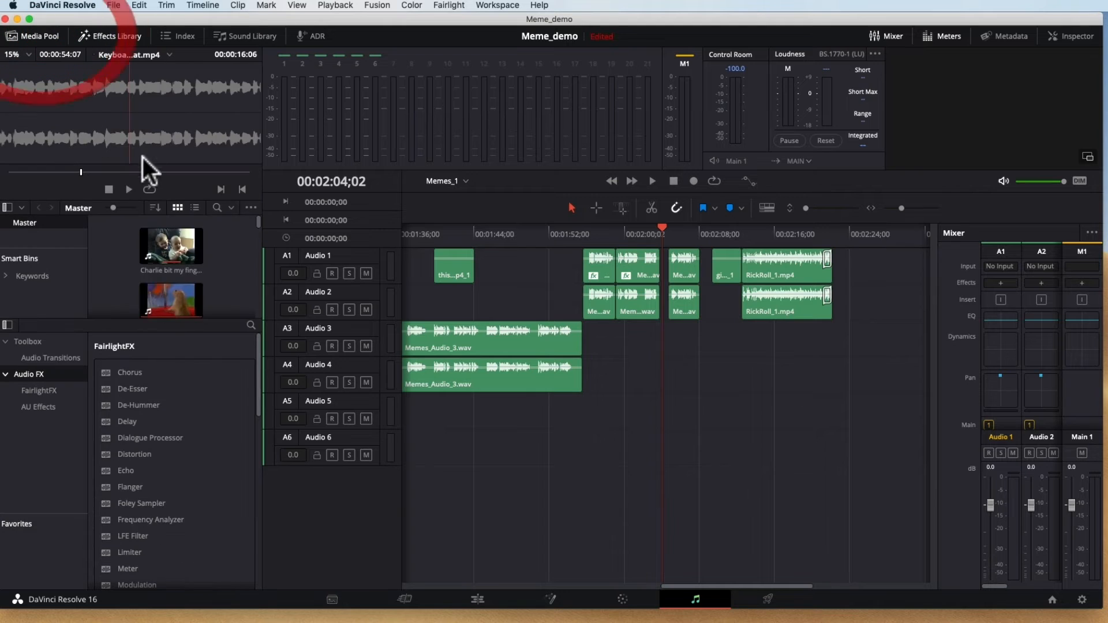
pyautogui.click(103, 35)
pyautogui.click(34, 34)
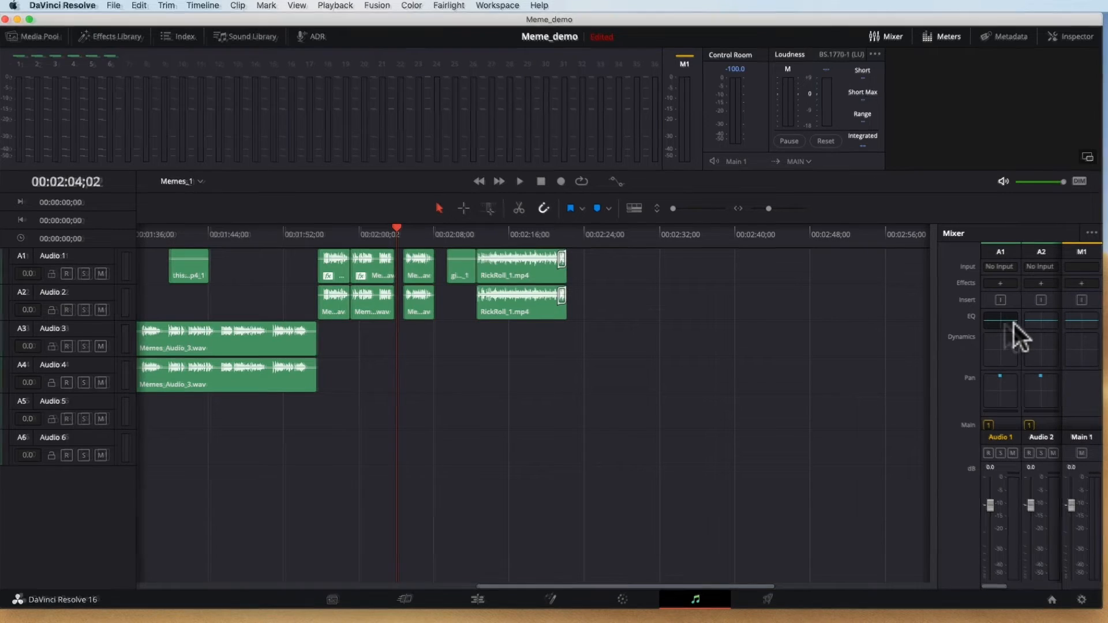
pyautogui.scroll(-1, 1048, 406)
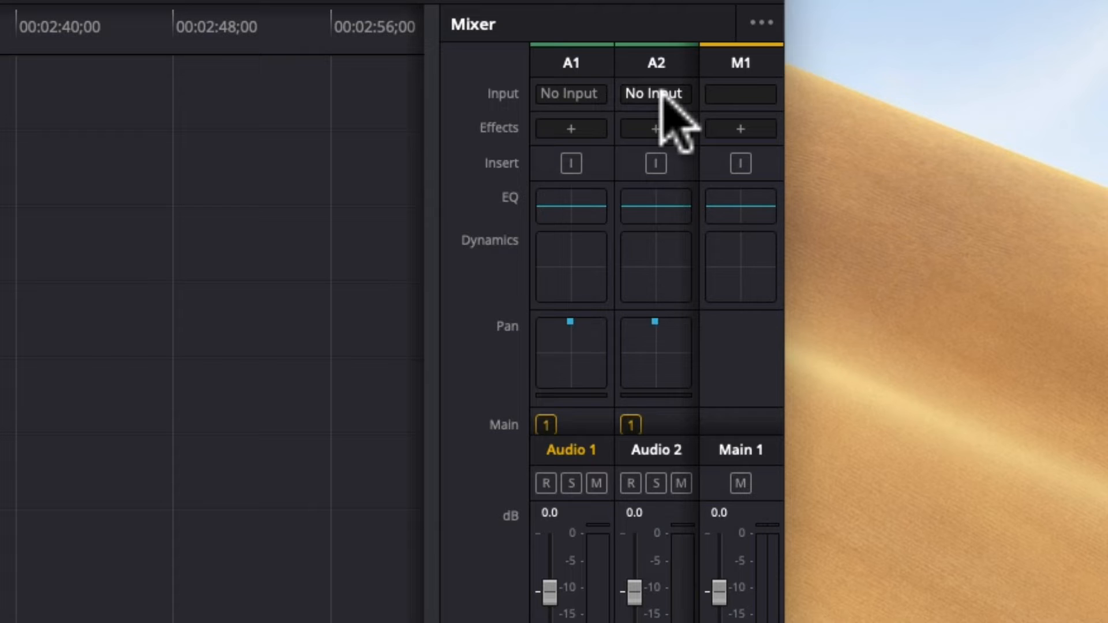
pyautogui.click(656, 128)
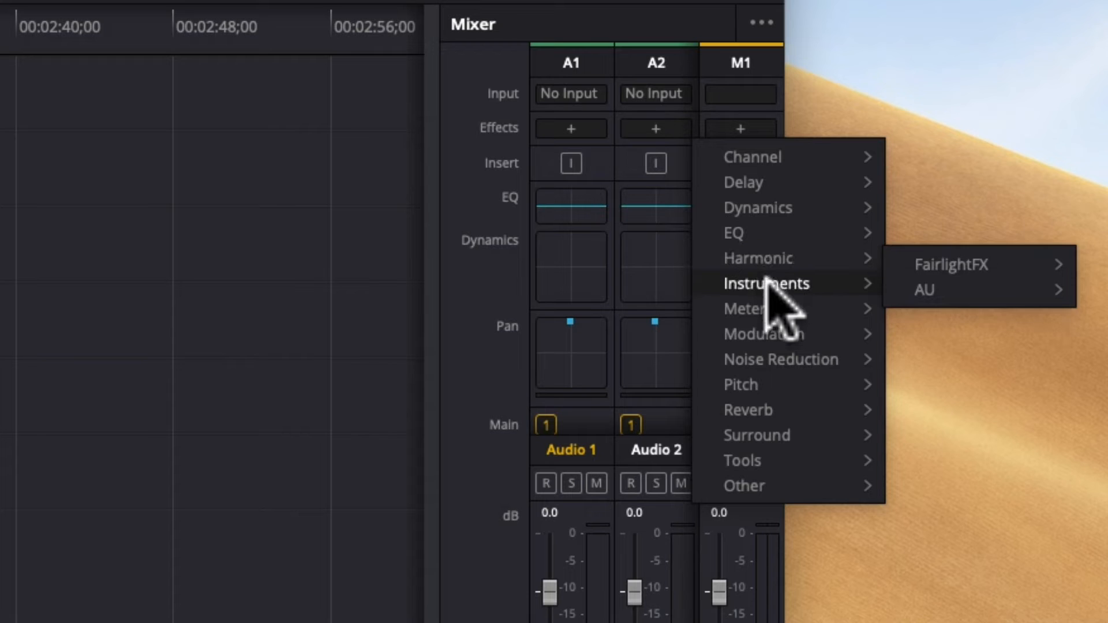
pyautogui.moveTo(780, 433)
pyautogui.moveTo(788, 160)
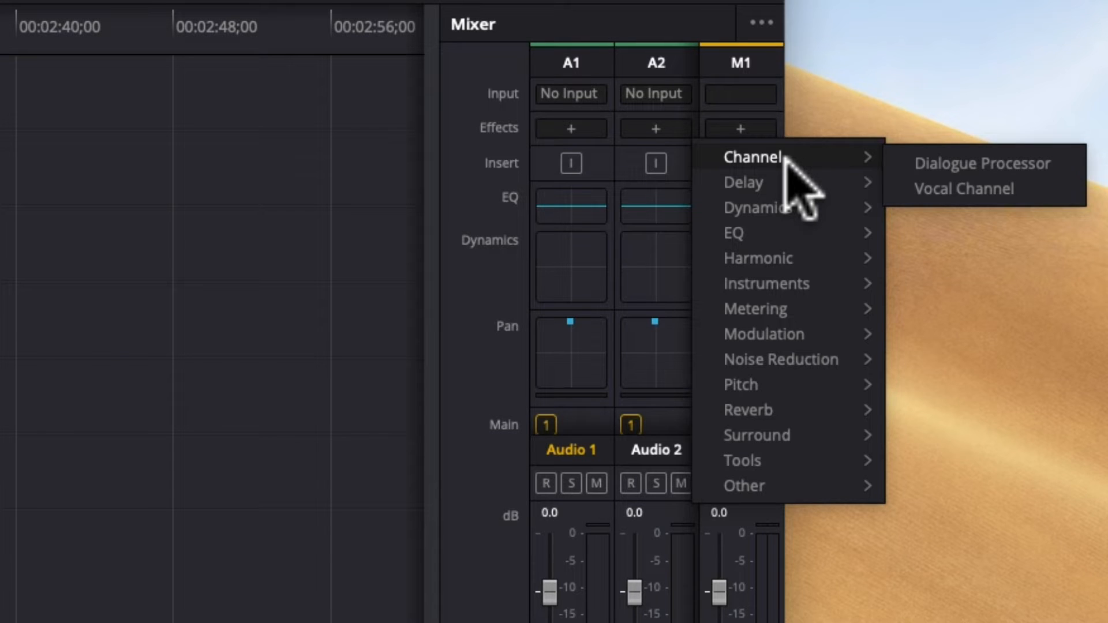
pyautogui.press('Escape')
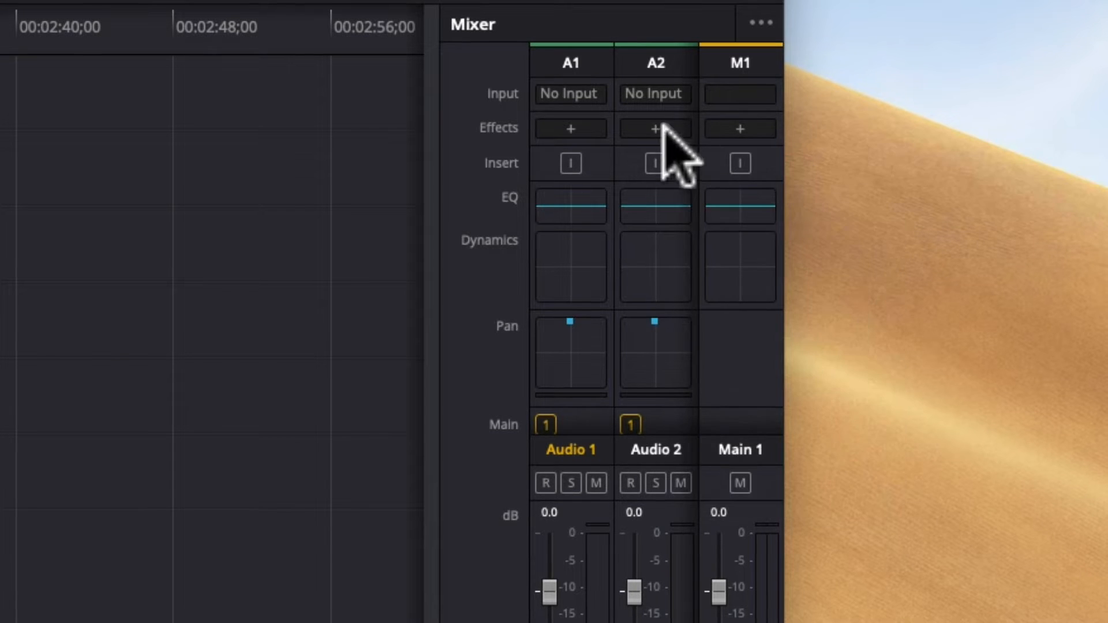
# - In Audio 2's equalizer, adjust Band 2 to about 59 Hz and +4.7 dB, and Band 3 to +7.4 dB with a Q factor of +0.3
pyautogui.click(664, 211)
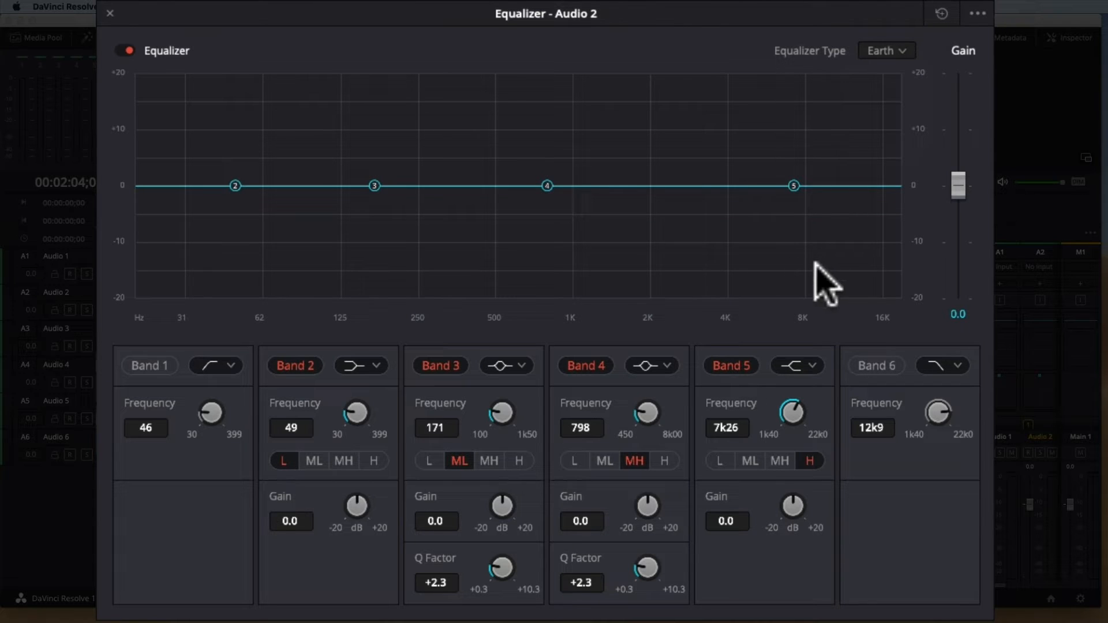
pyautogui.click(375, 184)
pyautogui.moveTo(375, 185); pyautogui.dragTo(377, 155)
pyautogui.click(235, 185)
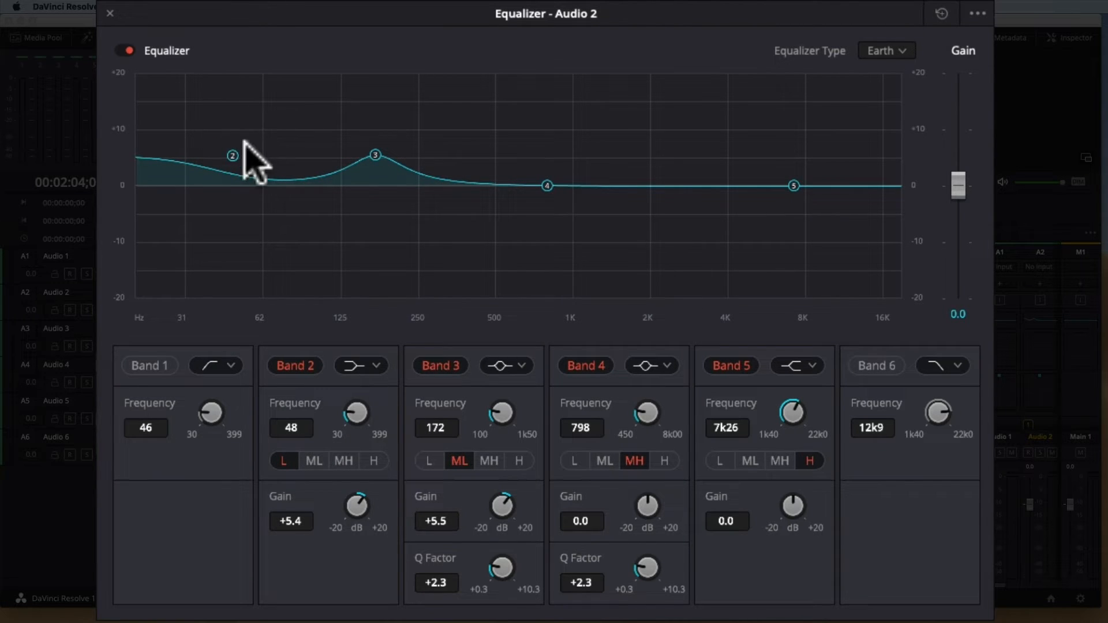
pyautogui.moveTo(232, 156); pyautogui.dragTo(256, 157)
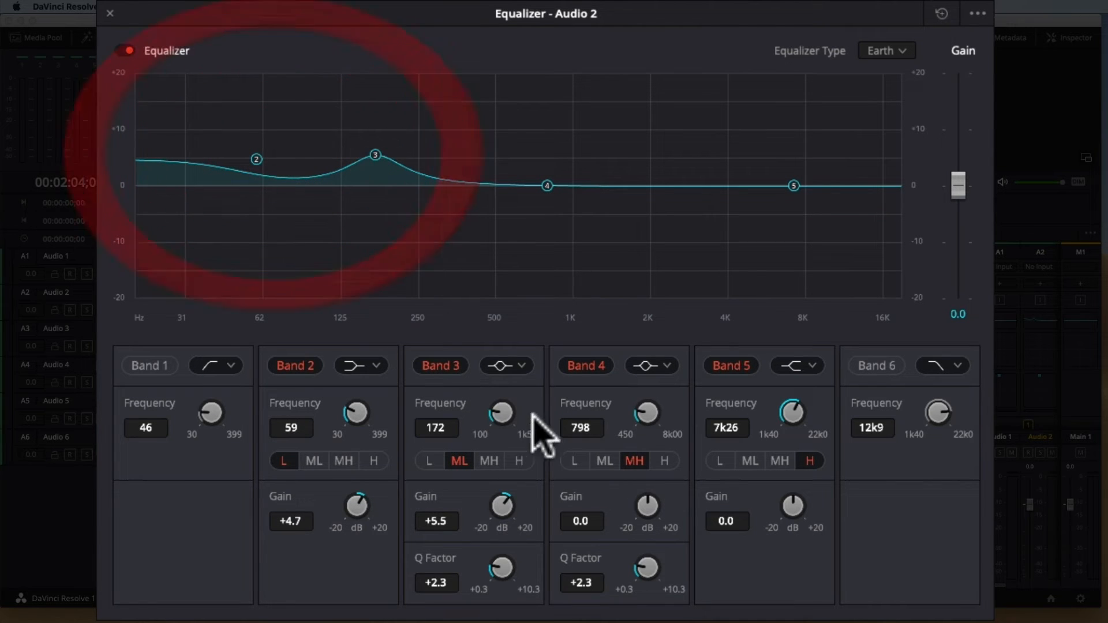
pyautogui.moveTo(437, 560); pyautogui.dragTo(525, 492)
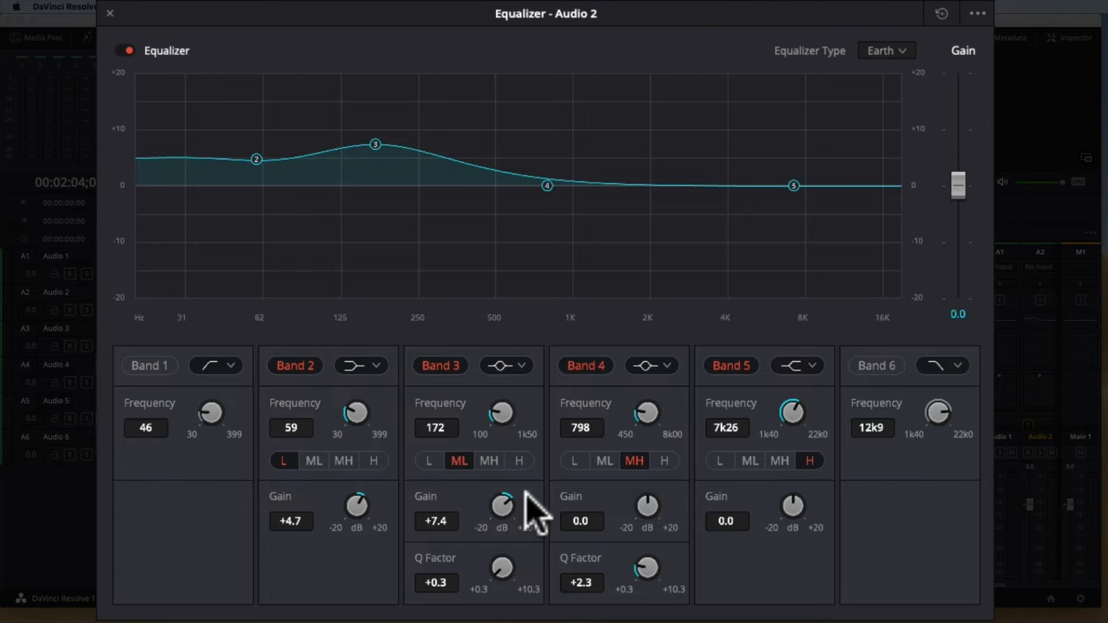
pyautogui.moveTo(498, 417); pyautogui.dragTo(443, 427)
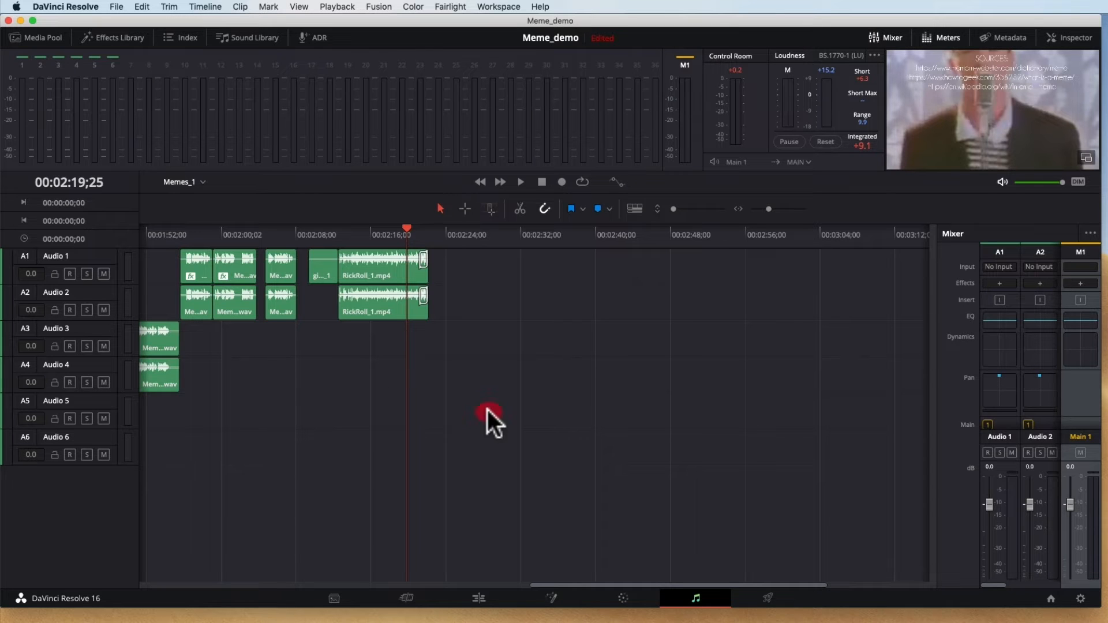
pyautogui.click(381, 302)
pyautogui.moveTo(731, 586); pyautogui.dragTo(341, 587)
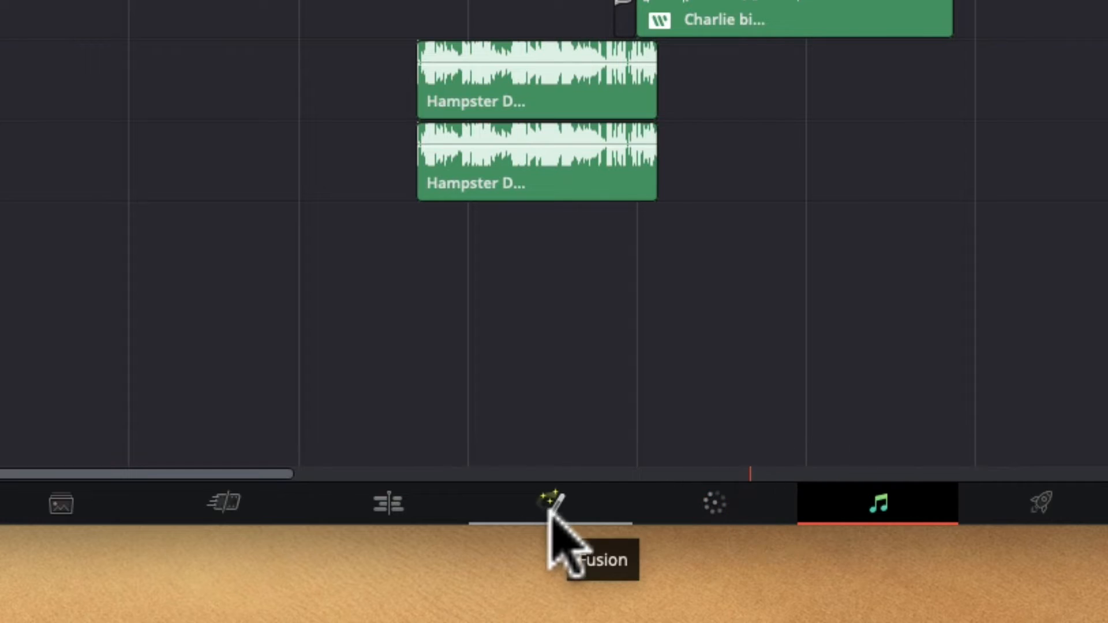
pyautogui.click(551, 507)
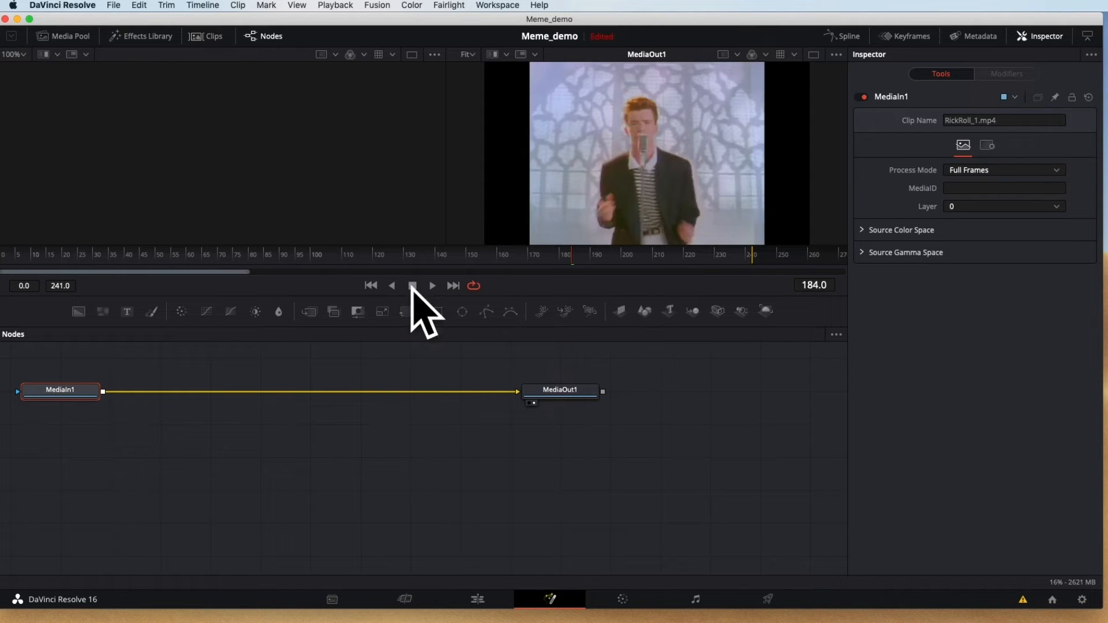
# - Return to the Edit page, place the playhead over phones.jpeg at about 00:01:57;03 and open the clip in Fusion
pyautogui.click(478, 603)
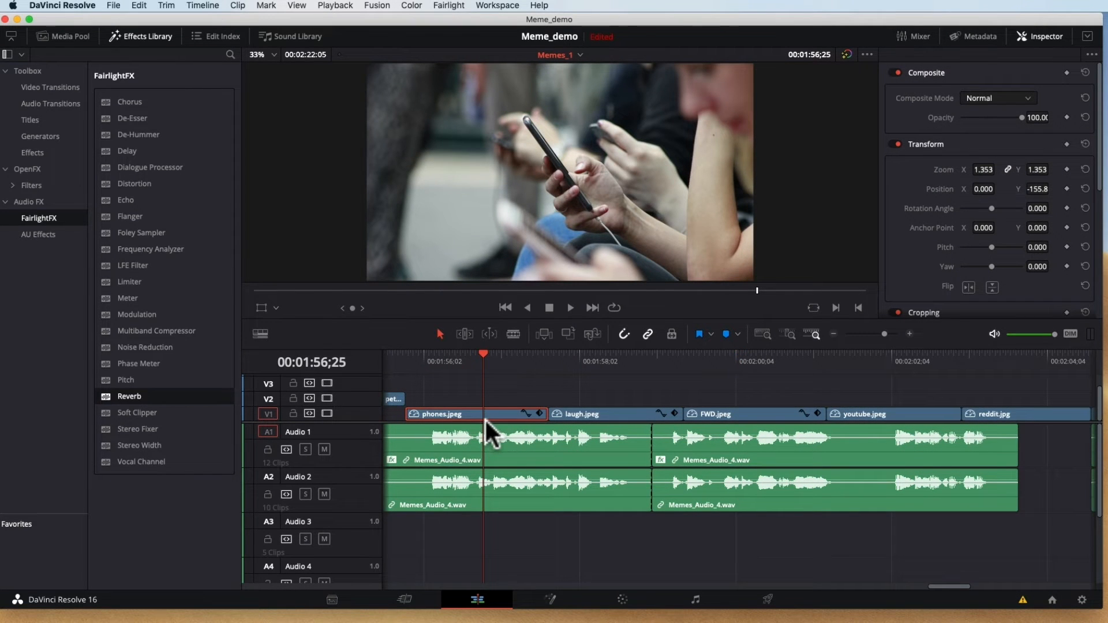
pyautogui.moveTo(482, 355)
pyautogui.mouseDown()
pyautogui.moveTo(546, 352)
pyautogui.moveTo(504, 355)
pyautogui.mouseUp()
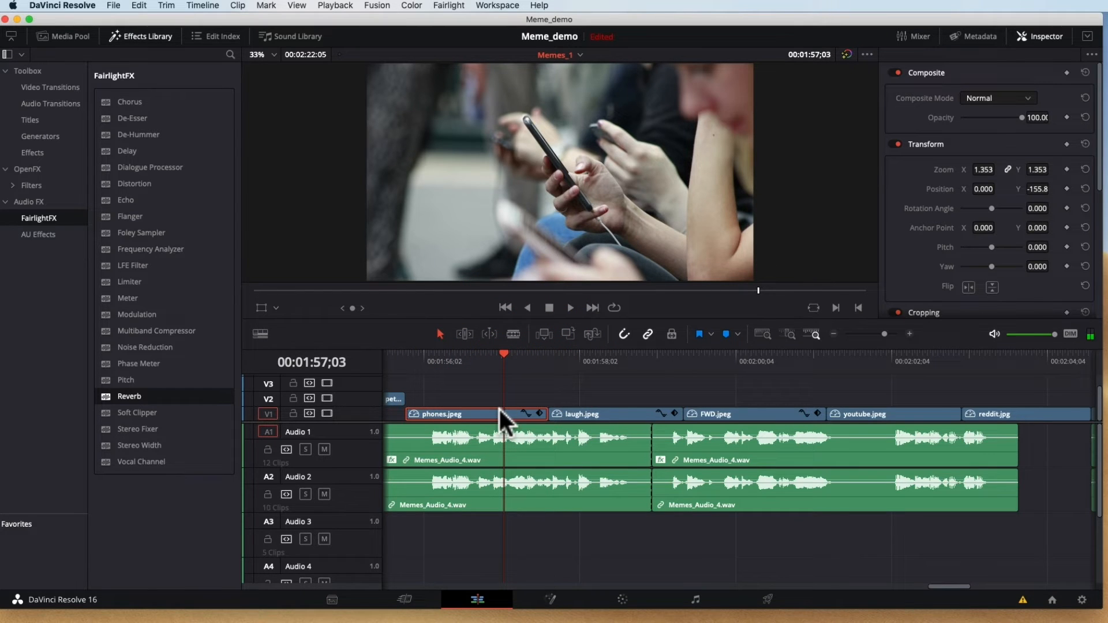
pyautogui.click(552, 601)
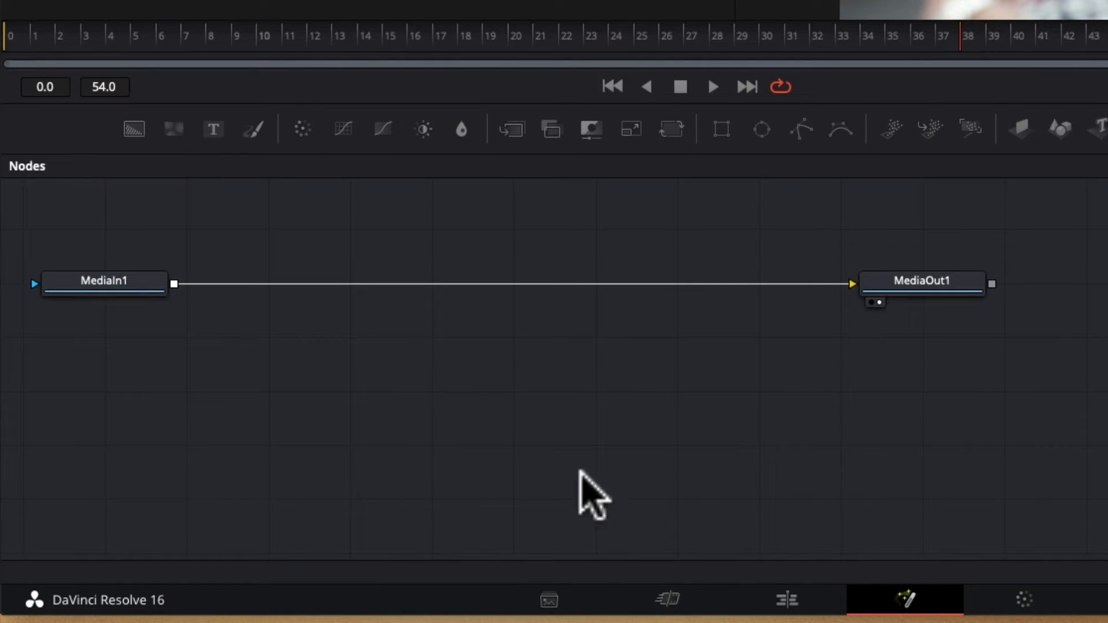
# - Add a Grid Warp node to the composition and connect it between MediaIn1 and MediaOut1
pyautogui.rightClick(559, 217)
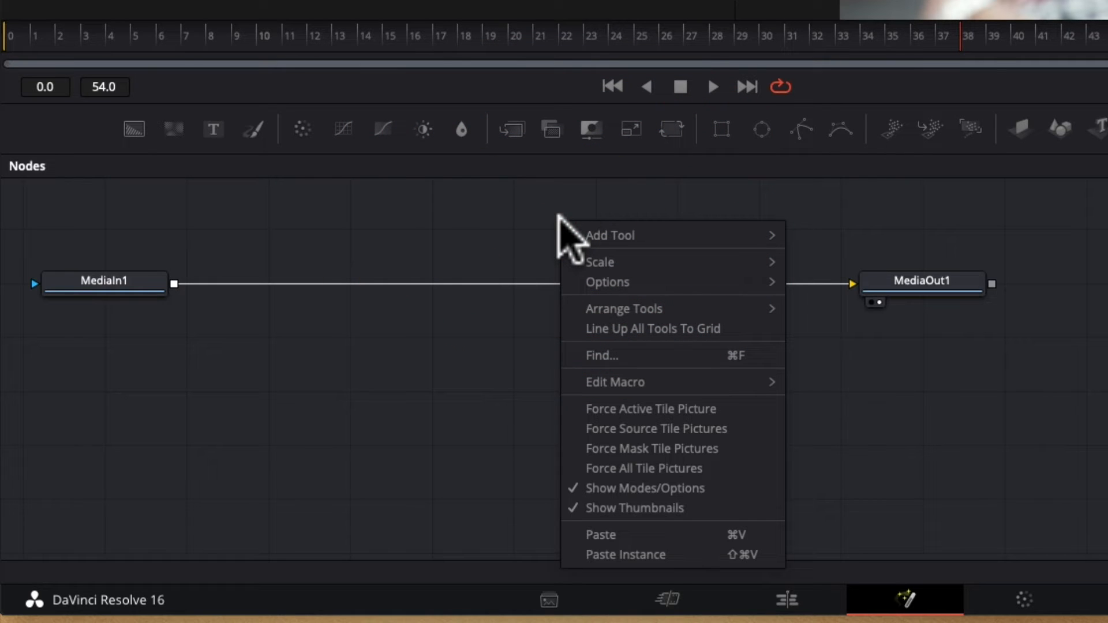
pyautogui.moveTo(611, 237)
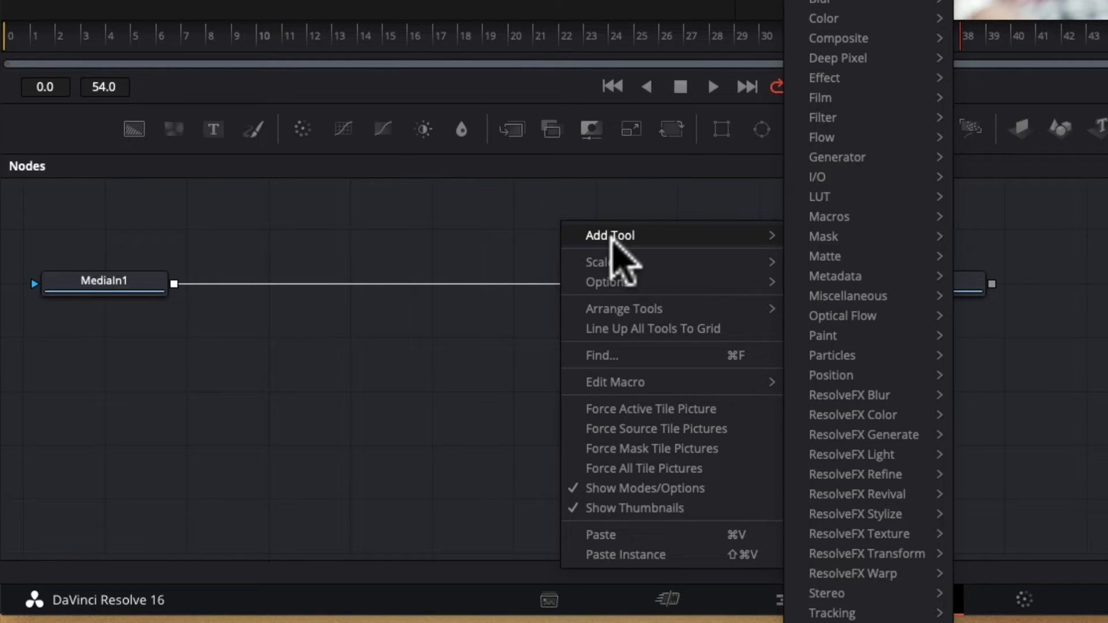
pyautogui.moveTo(829, 610)
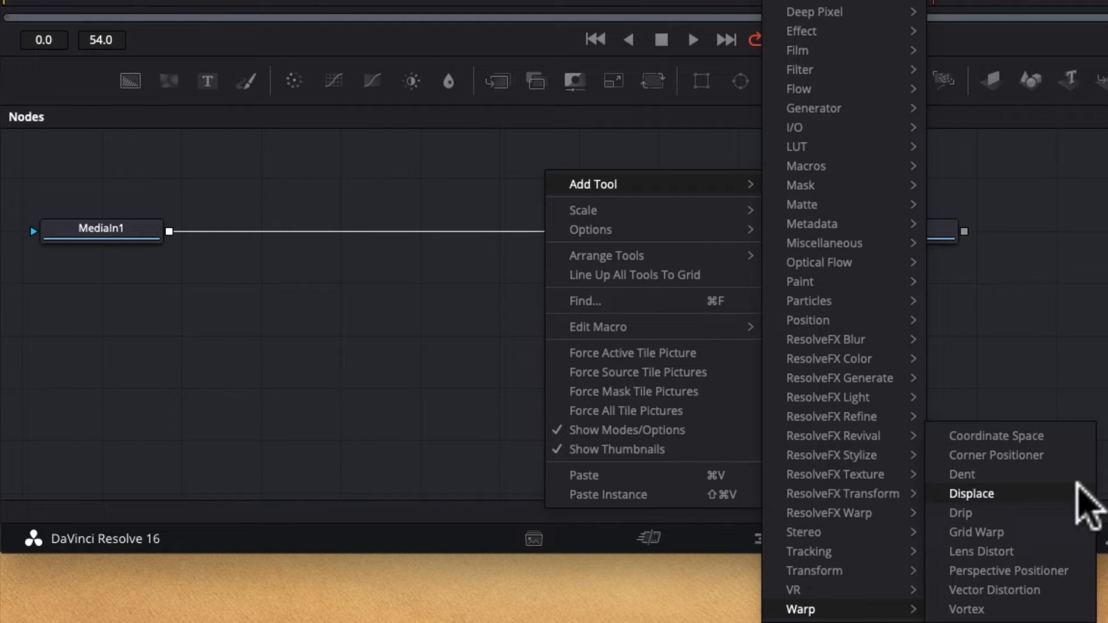
pyautogui.click(1027, 531)
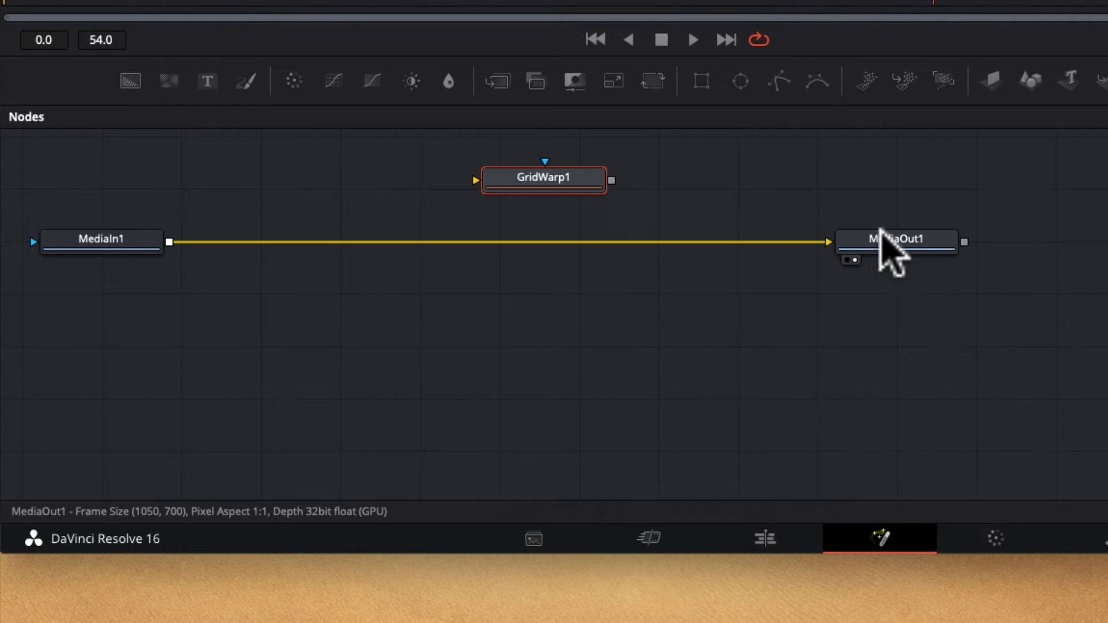
pyautogui.moveTo(814, 242); pyautogui.dragTo(476, 180)
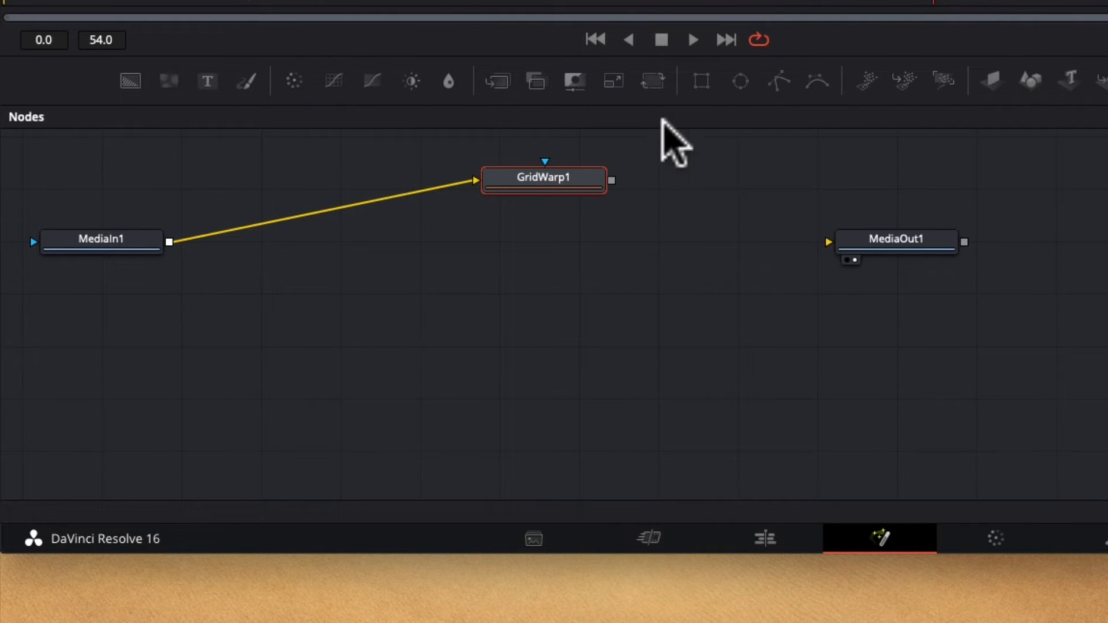
pyautogui.moveTo(612, 181); pyautogui.dragTo(832, 240)
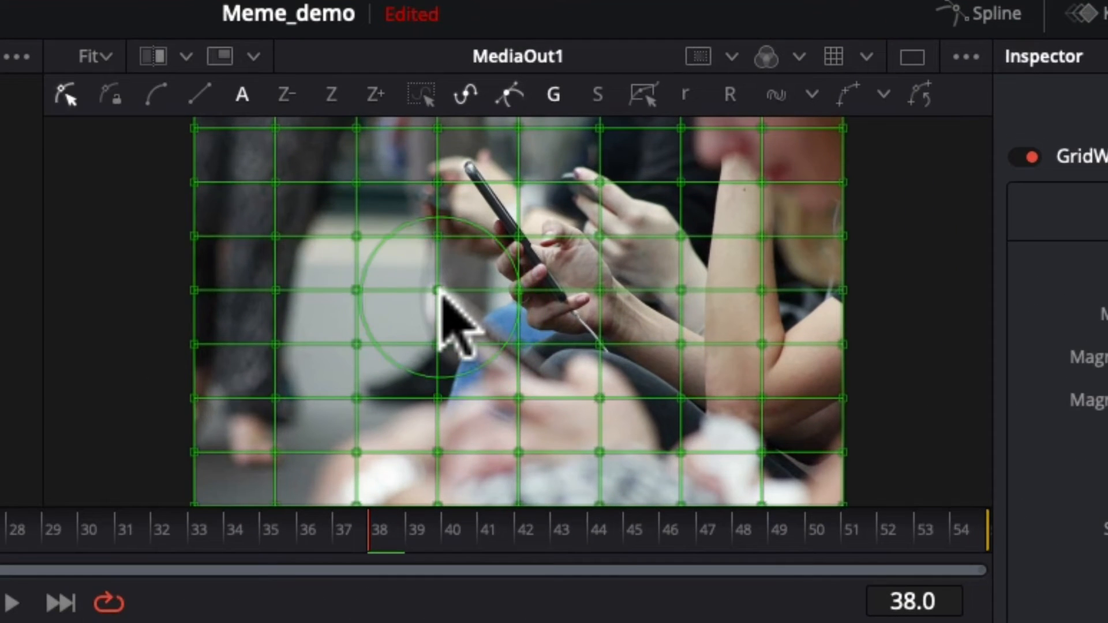
# - Set the Grid Warp's X grid size to 3 and Y grid size to 5, and warp the image by moving interior mesh points
pyautogui.moveTo(438, 321)
pyautogui.mouseDown()
pyautogui.moveTo(601, 403)
pyautogui.moveTo(516, 340)
pyautogui.moveTo(539, 347)
pyautogui.moveTo(579, 309)
pyautogui.moveTo(542, 272)
pyautogui.moveTo(626, 235)
pyautogui.moveTo(607, 240)
pyautogui.moveTo(672, 245)
pyautogui.mouseUp()
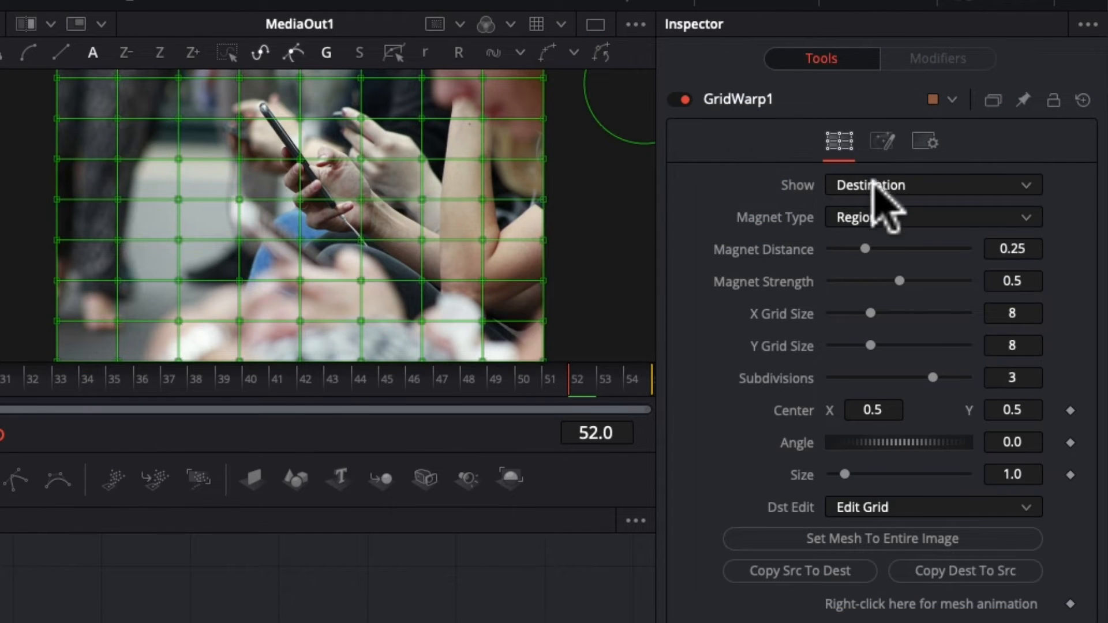
pyautogui.moveTo(865, 310); pyautogui.dragTo(838, 305)
pyautogui.moveTo(869, 345); pyautogui.dragTo(856, 346)
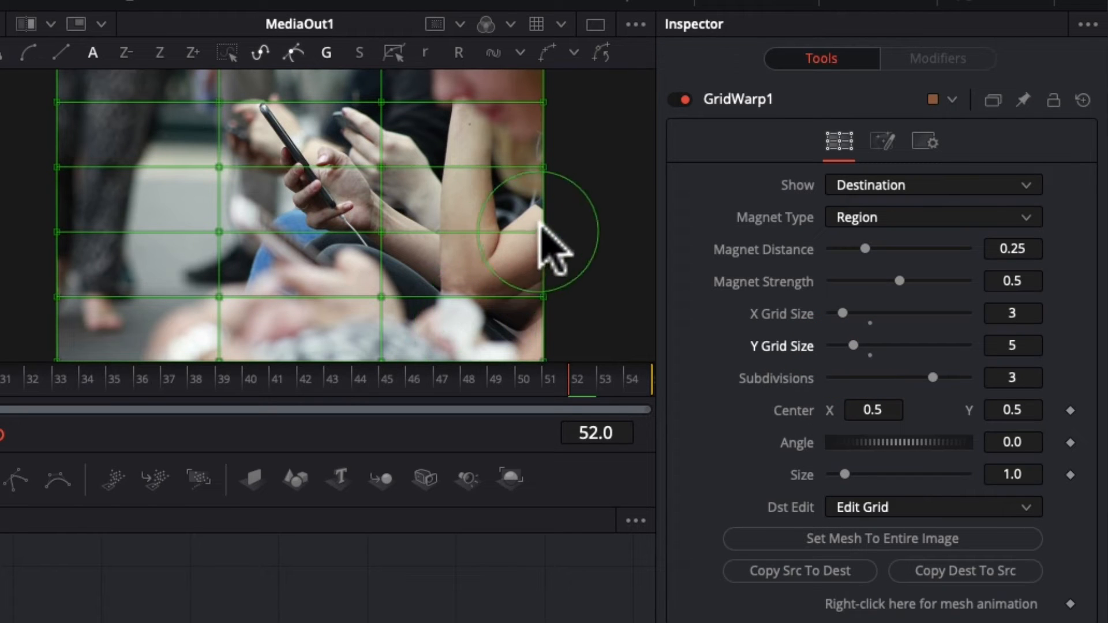
pyautogui.moveTo(383, 248)
pyautogui.mouseDown()
pyautogui.moveTo(379, 235)
pyautogui.moveTo(401, 240)
pyautogui.moveTo(385, 151)
pyautogui.moveTo(406, 95)
pyautogui.moveTo(384, 100)
pyautogui.moveTo(405, 88)
pyautogui.moveTo(410, 103)
pyautogui.mouseUp()
pyautogui.moveTo(221, 173); pyautogui.dragTo(225, 196)
pyautogui.moveTo(217, 246); pyautogui.dragTo(215, 266)
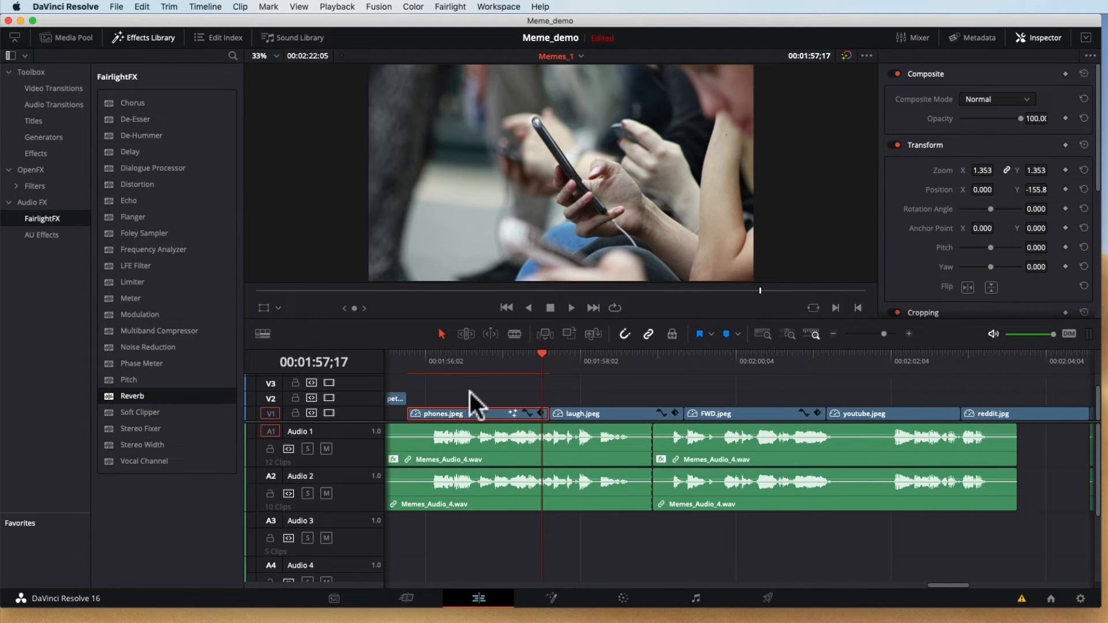
# - Scrub through phones.jpeg on the Edit page and compare the image with the Fusion effects bypassed and enabled
pyautogui.moveTo(455, 358); pyautogui.dragTo(481, 366)
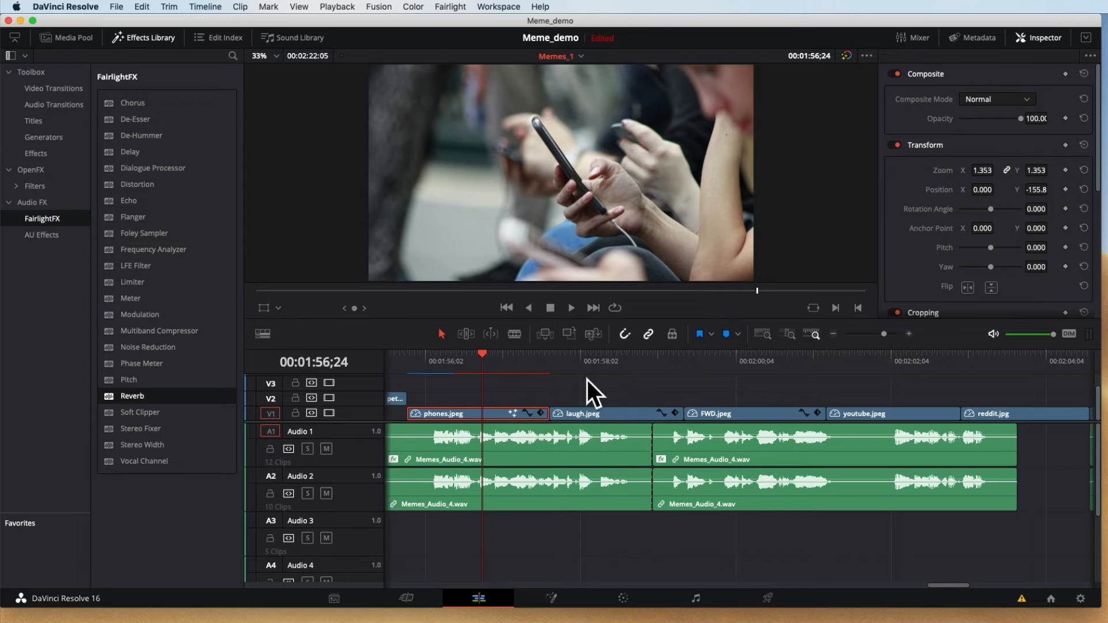
pyautogui.click(456, 359)
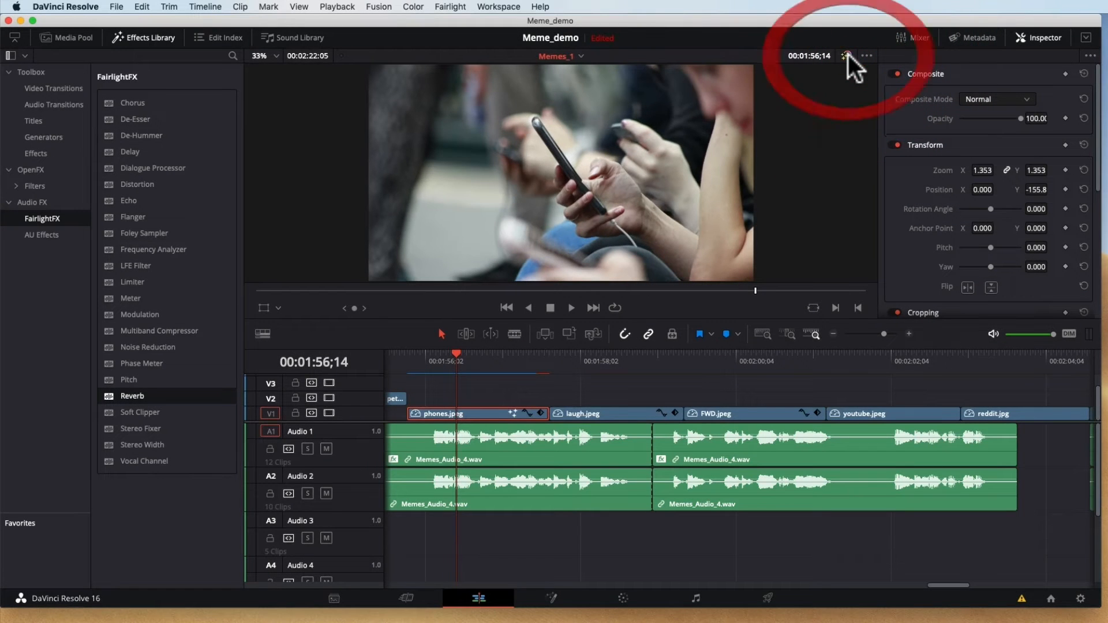
pyautogui.click(848, 54)
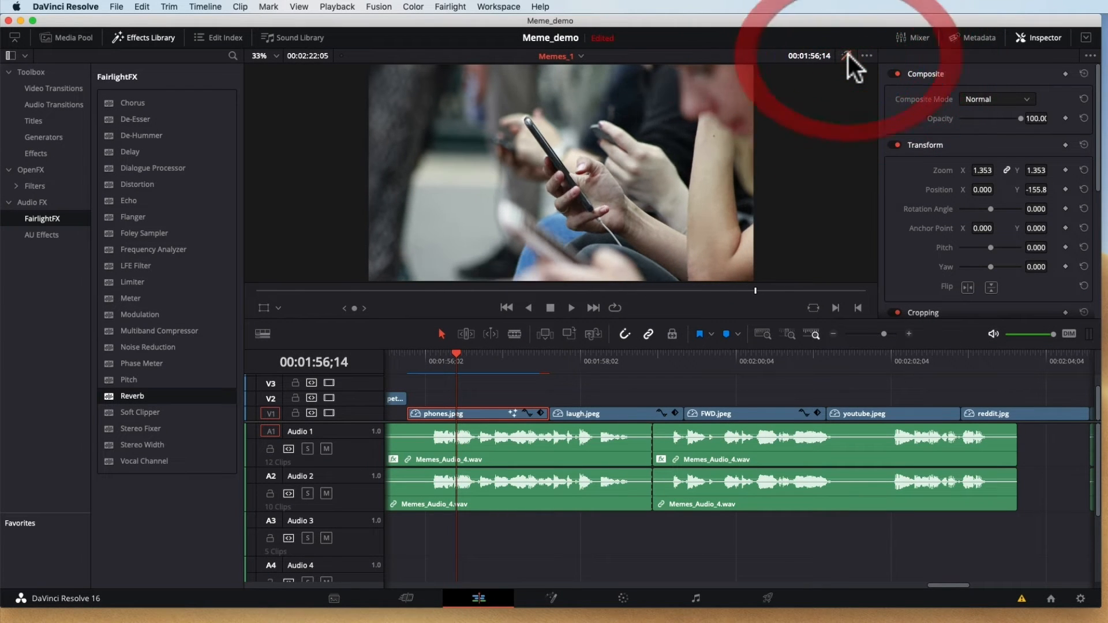
pyautogui.click(847, 54)
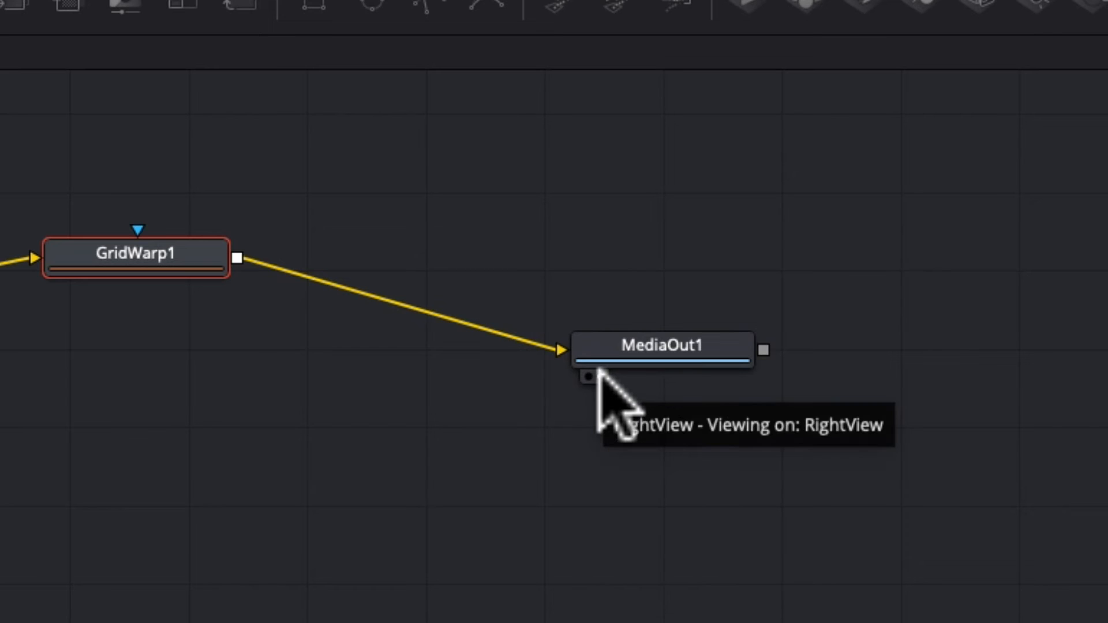
# - In Fusion, toggle MediaOut1's display in the left and right viewers on and off
pyautogui.click(588, 377)
pyautogui.click(588, 376)
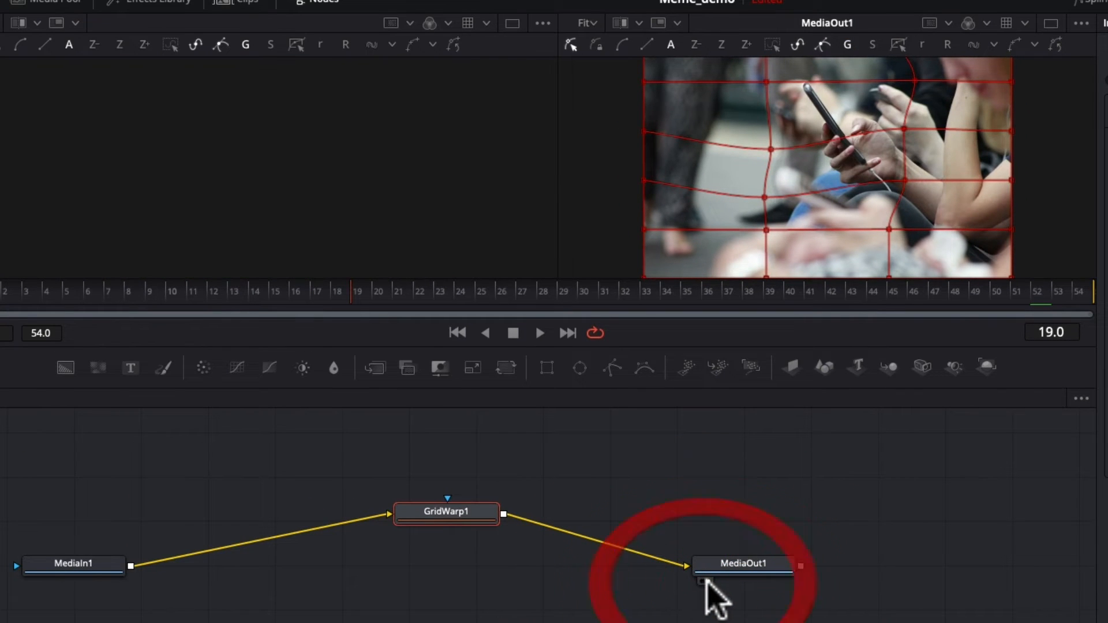
pyautogui.click(708, 582)
pyautogui.click(707, 581)
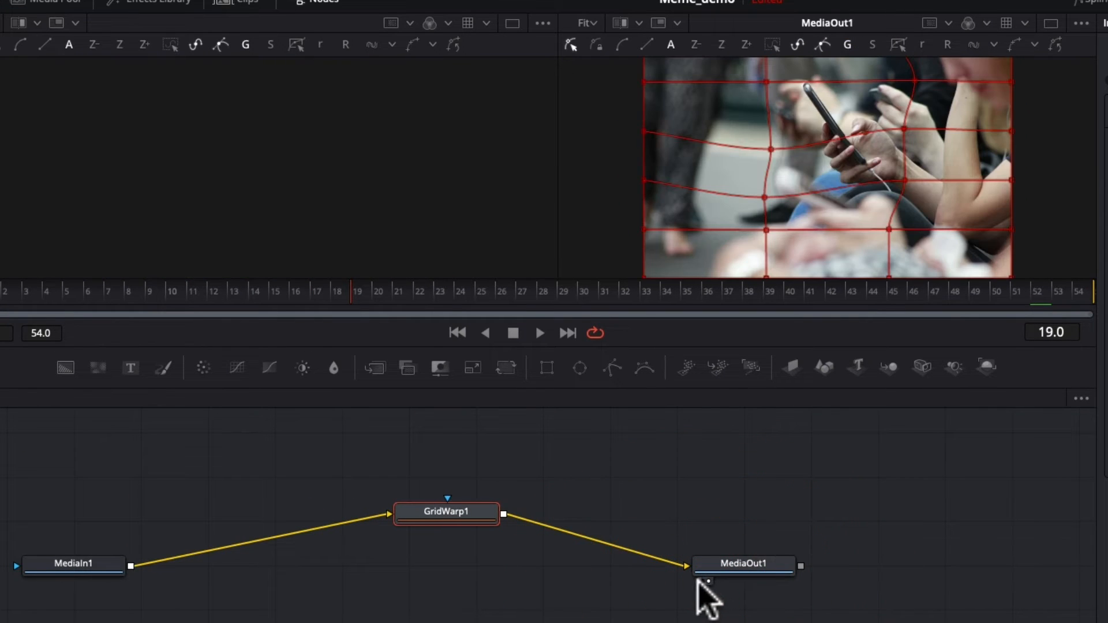
# - With MediaIn1 displayed in the left viewer, delete the Grid Warp node and move MediaIn1 closer to MediaOut1
pyautogui.click(32, 581)
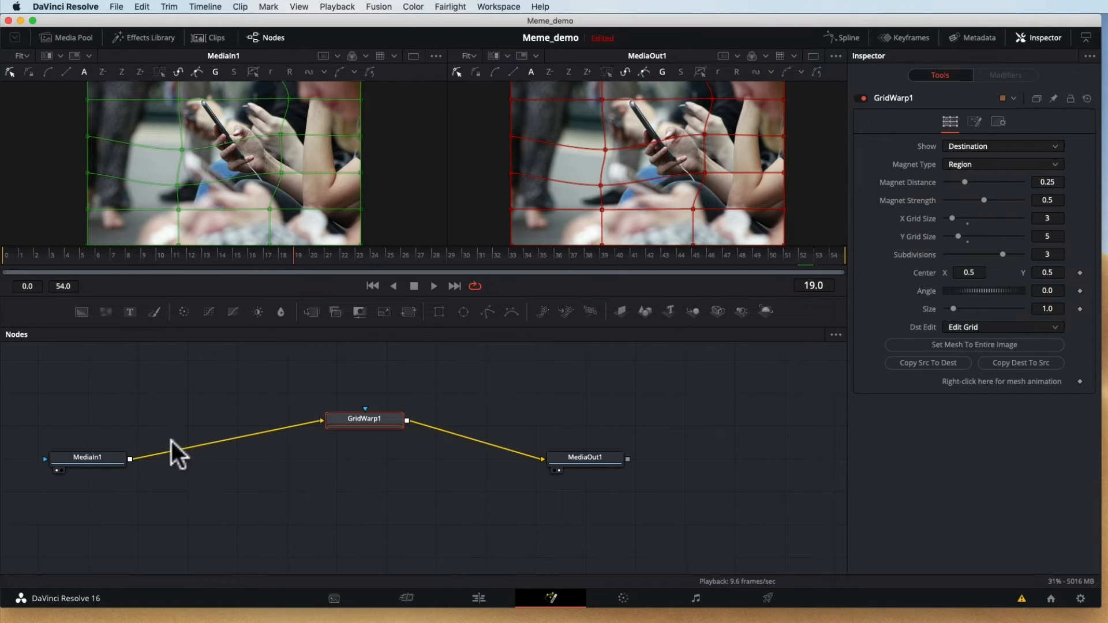
pyautogui.click(396, 462)
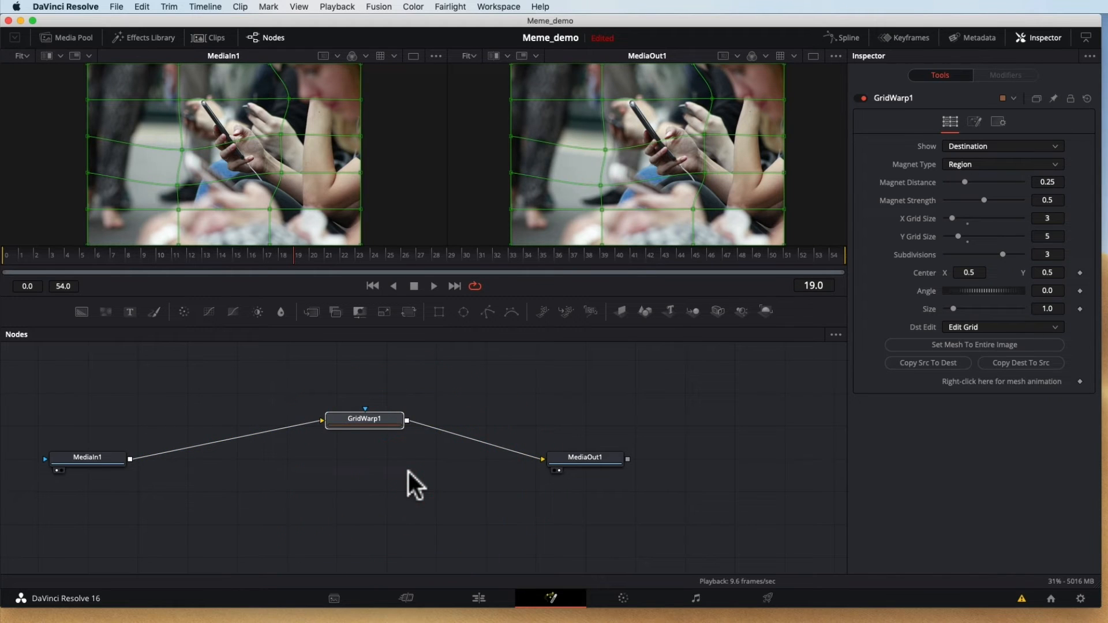
pyautogui.press('Delete')
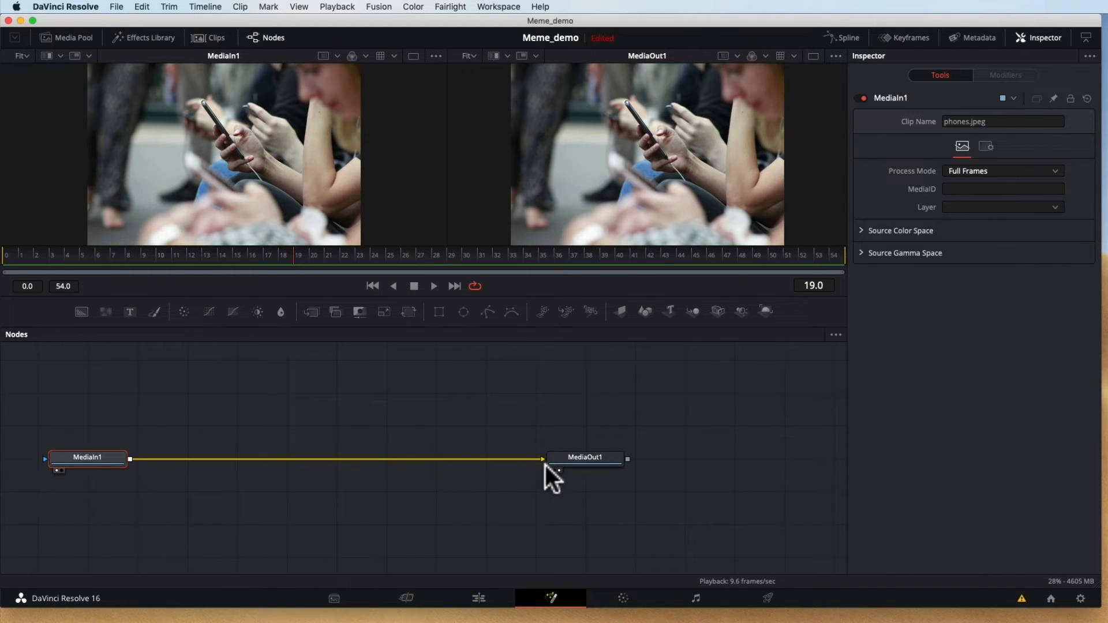
pyautogui.moveTo(105, 459); pyautogui.dragTo(322, 458)
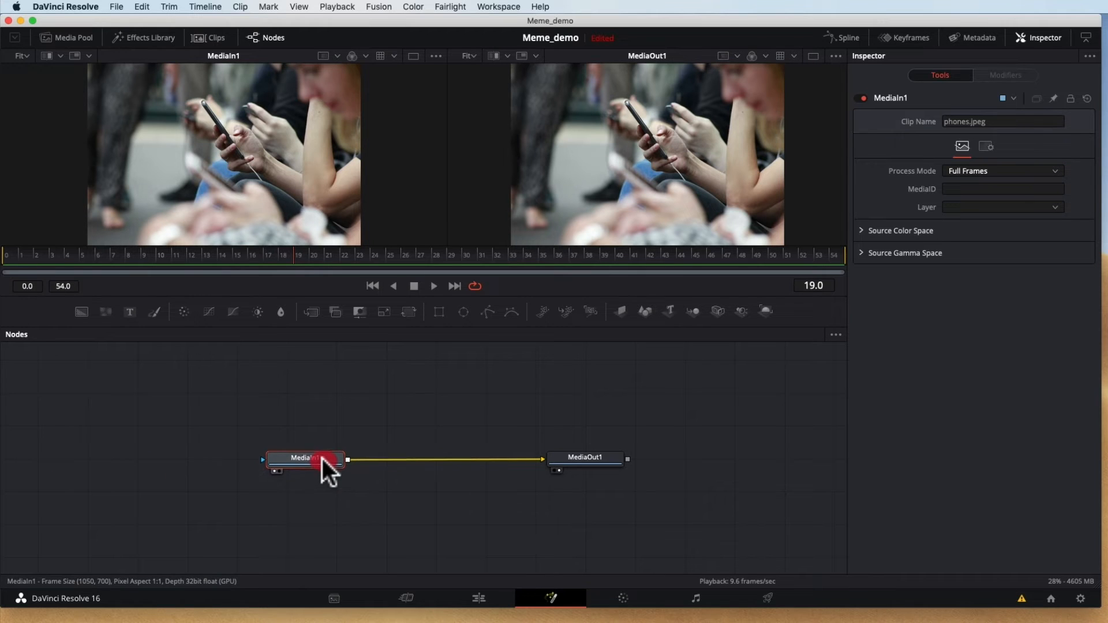
# - Add an Ellipse mask node and connect it to MediaIn1's mask input
pyautogui.click(514, 417)
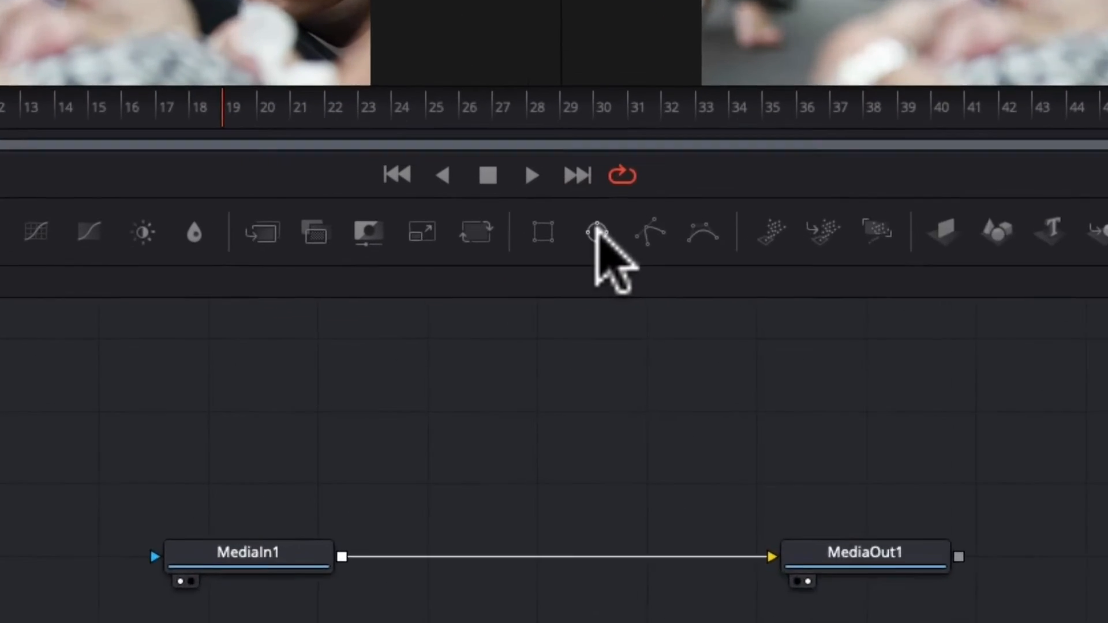
pyautogui.click(599, 234)
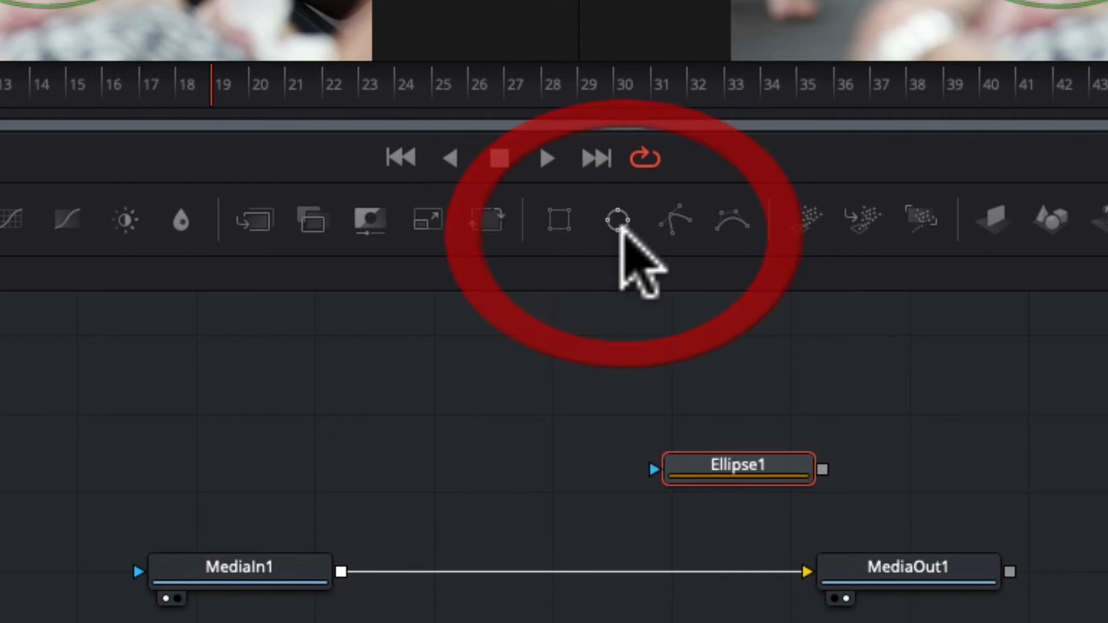
pyautogui.moveTo(521, 418); pyautogui.dragTo(371, 402)
pyautogui.moveTo(371, 403); pyautogui.dragTo(265, 460)
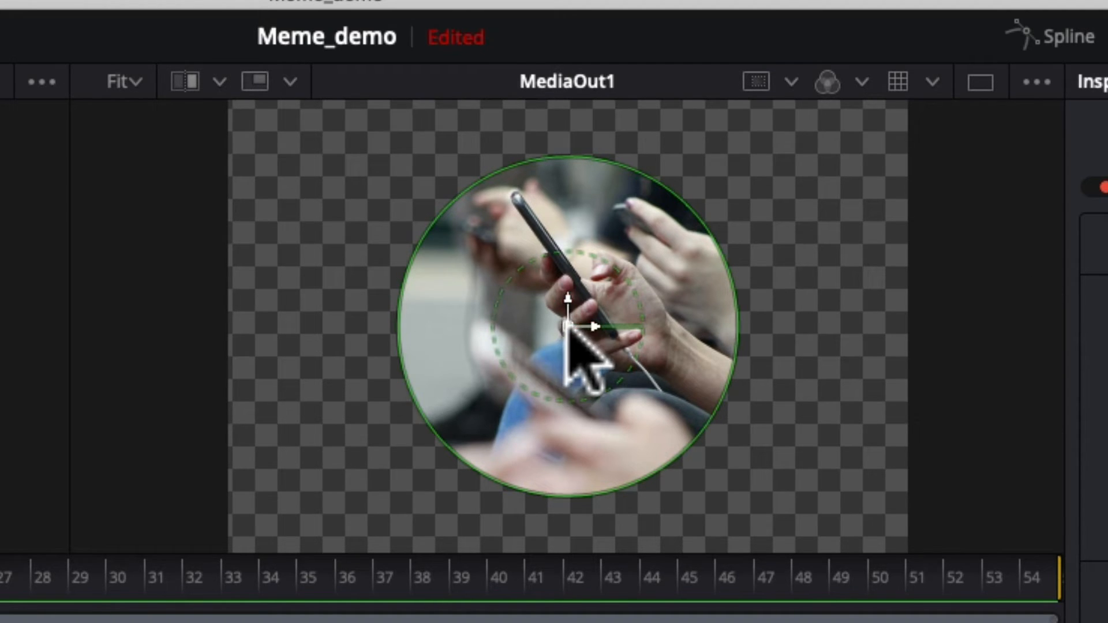
# - Try the ellipse mask at about 0.92 wide and 0.59 high, centred near X 0.72, Y 0.76, and delete its node
pyautogui.moveTo(404, 365); pyautogui.dragTo(254, 397)
pyautogui.moveTo(551, 150); pyautogui.dragTo(559, 125)
pyautogui.click(650, 373)
pyautogui.moveTo(587, 324); pyautogui.dragTo(645, 250)
pyautogui.moveTo(629, 300); pyautogui.dragTo(711, 199)
pyautogui.click(816, 494)
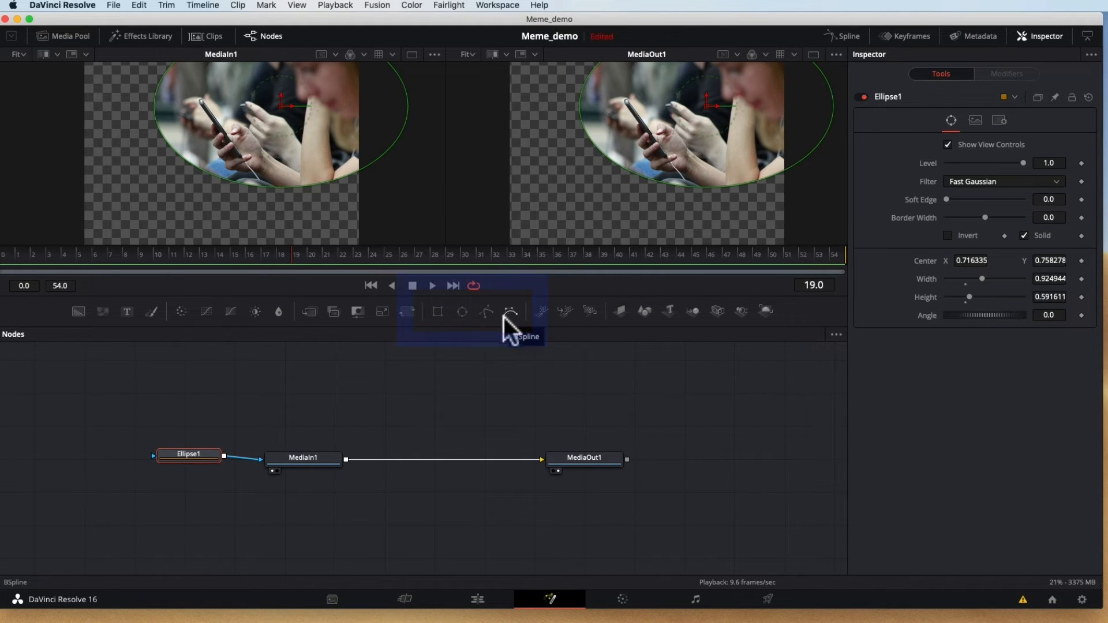
pyautogui.press('Delete')
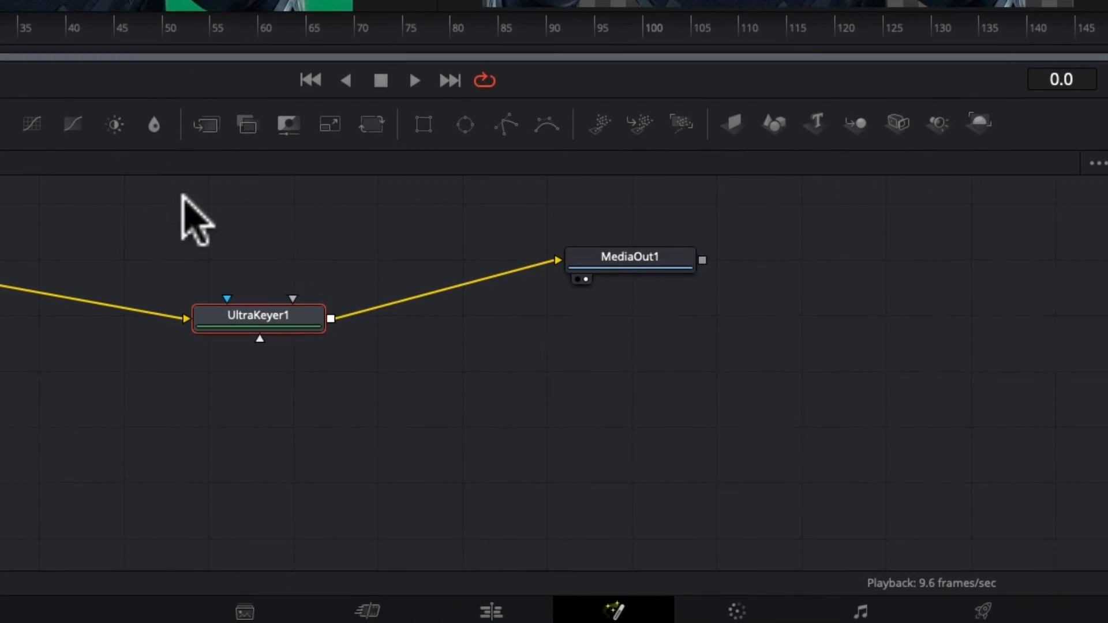
# - Add a second Ultra Keyer node to the green-screen Black Panther composition
pyautogui.rightClick(360, 383)
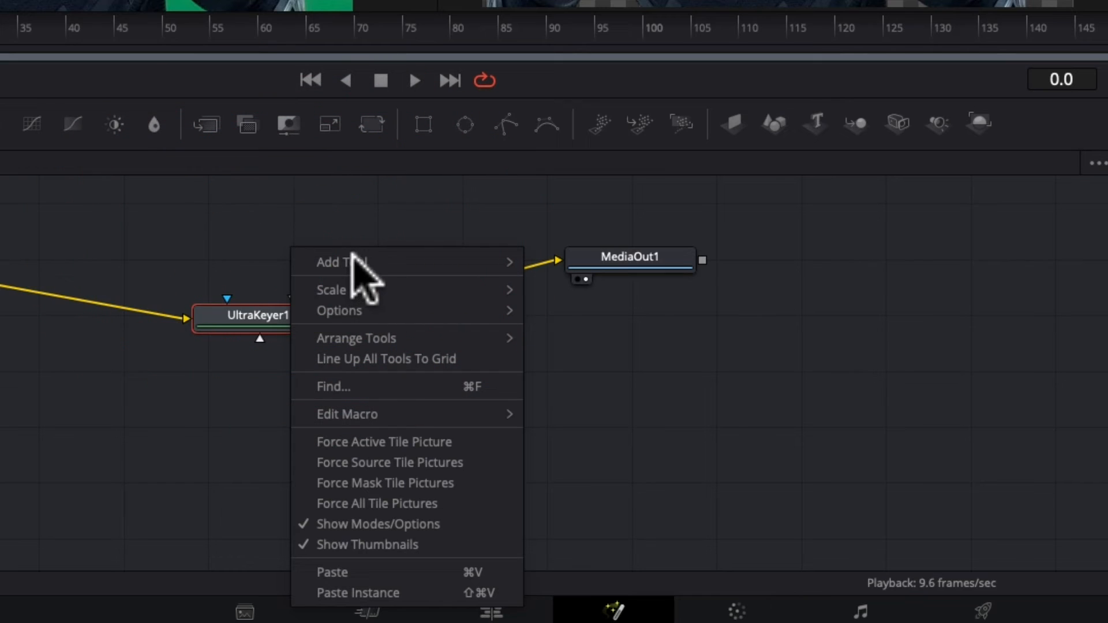
pyautogui.click(463, 261)
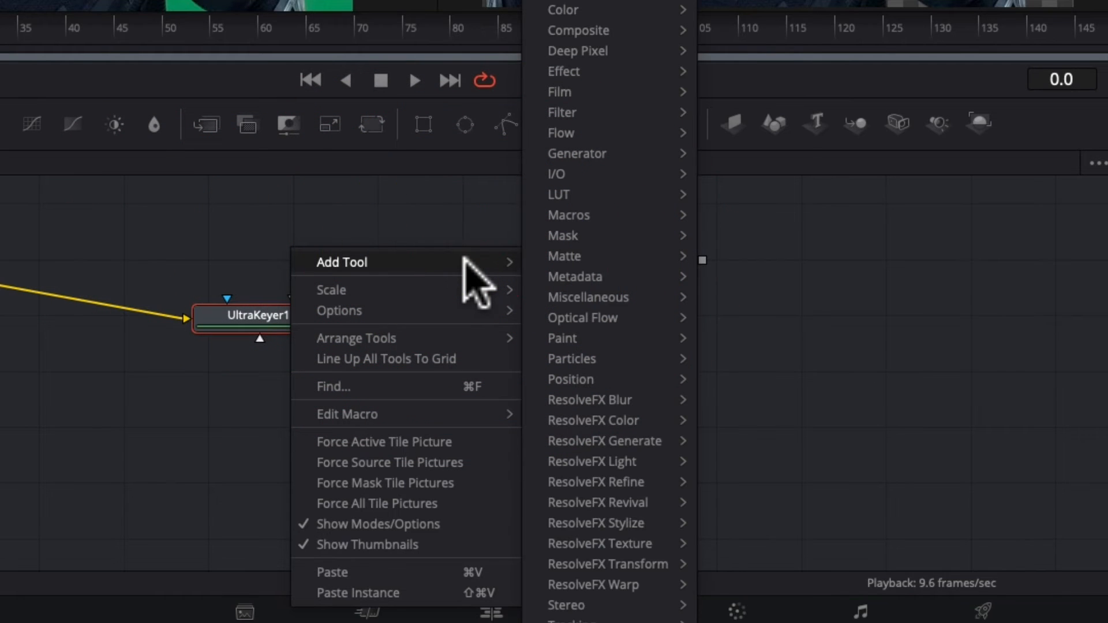
pyautogui.moveTo(580, 254)
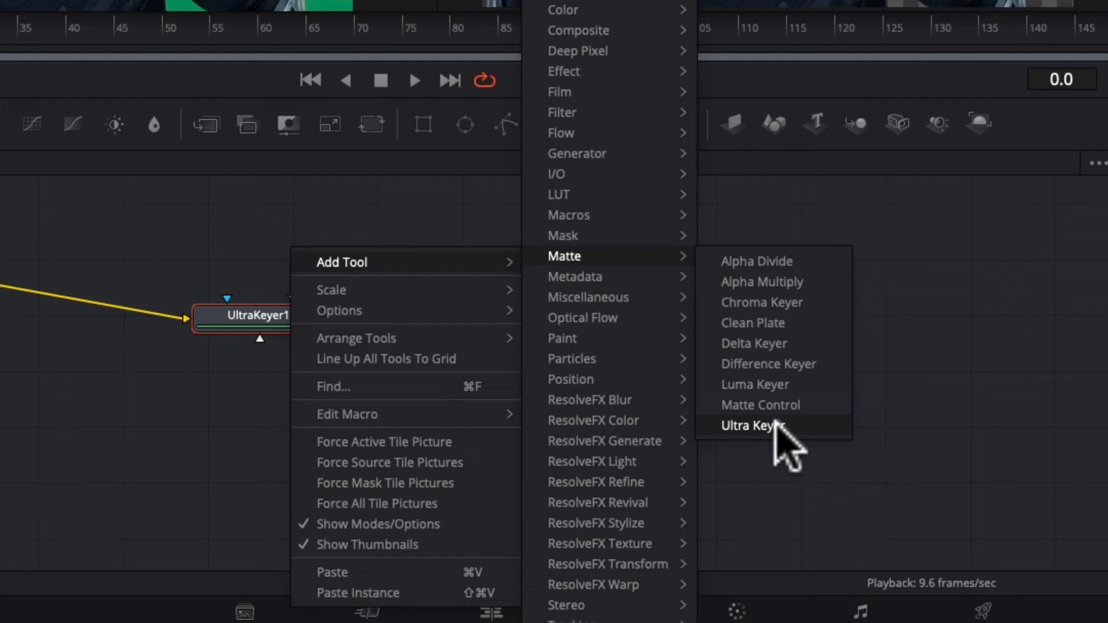
pyautogui.click(775, 425)
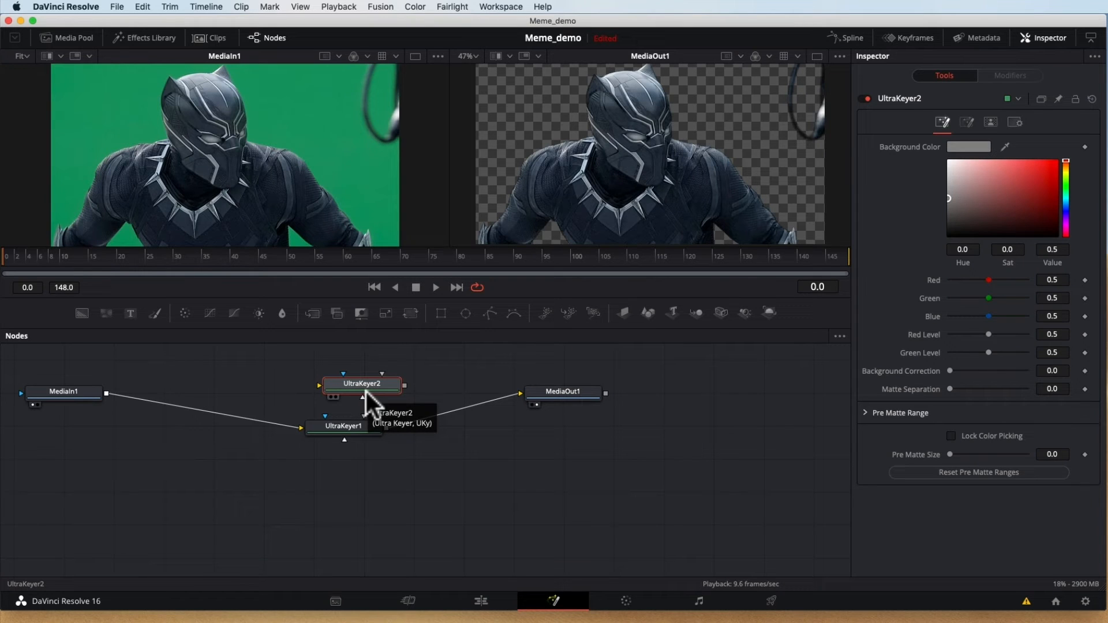
# - Rewire MediaIn1 through UltraKeyer2 to MediaOut1 in place of UltraKeyer1, with MediaIn1 in the left viewer and MediaOut1 in the right
pyautogui.click(32, 405)
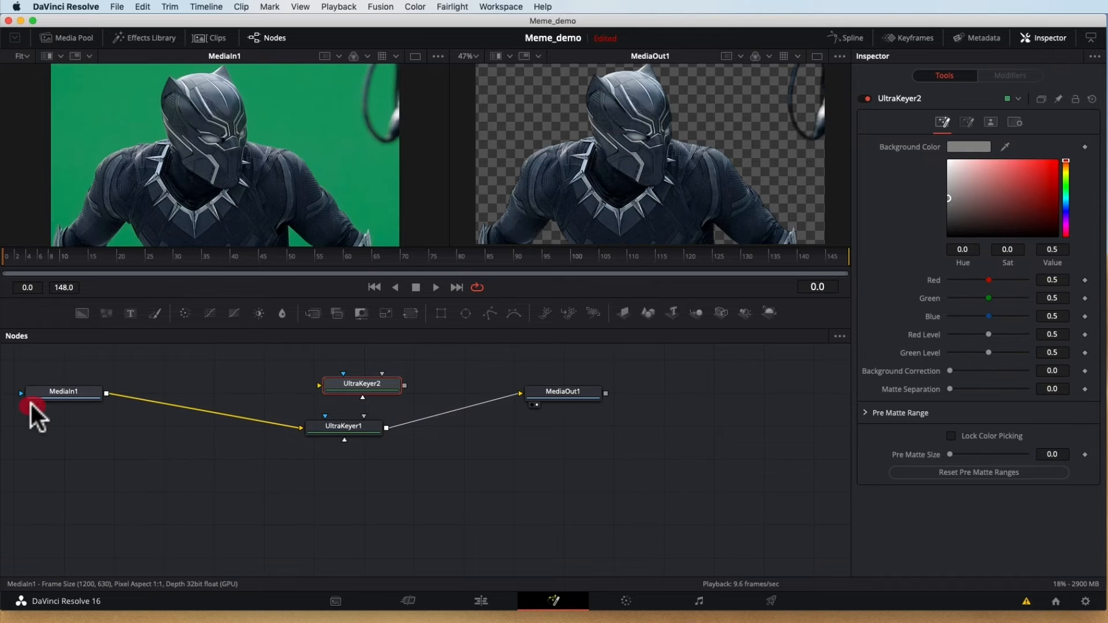
pyautogui.click(538, 405)
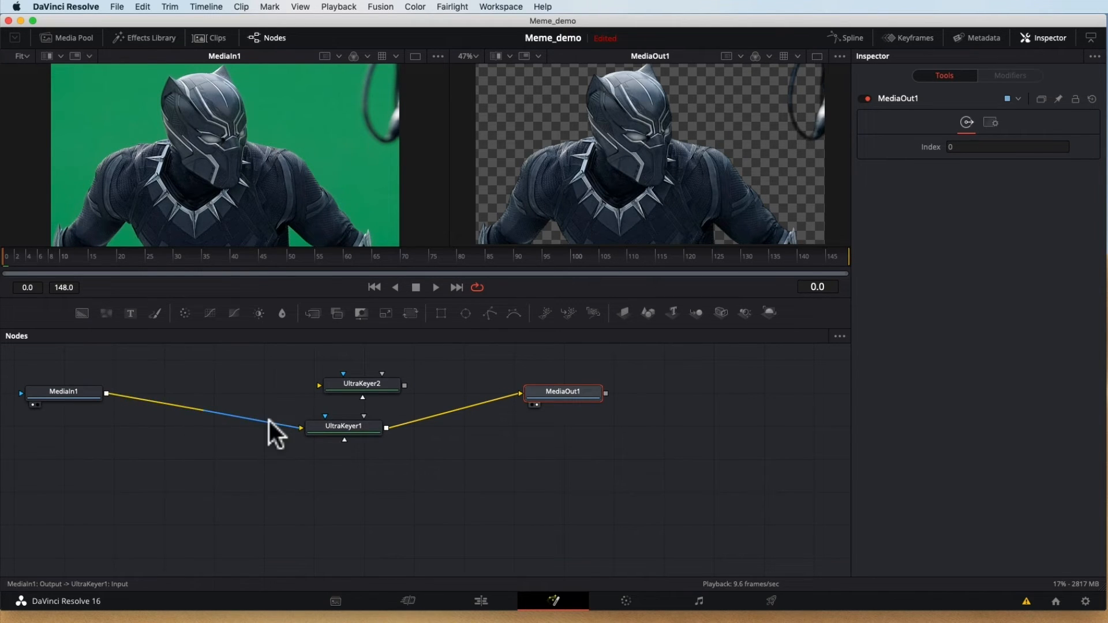
pyautogui.moveTo(300, 428); pyautogui.dragTo(321, 383)
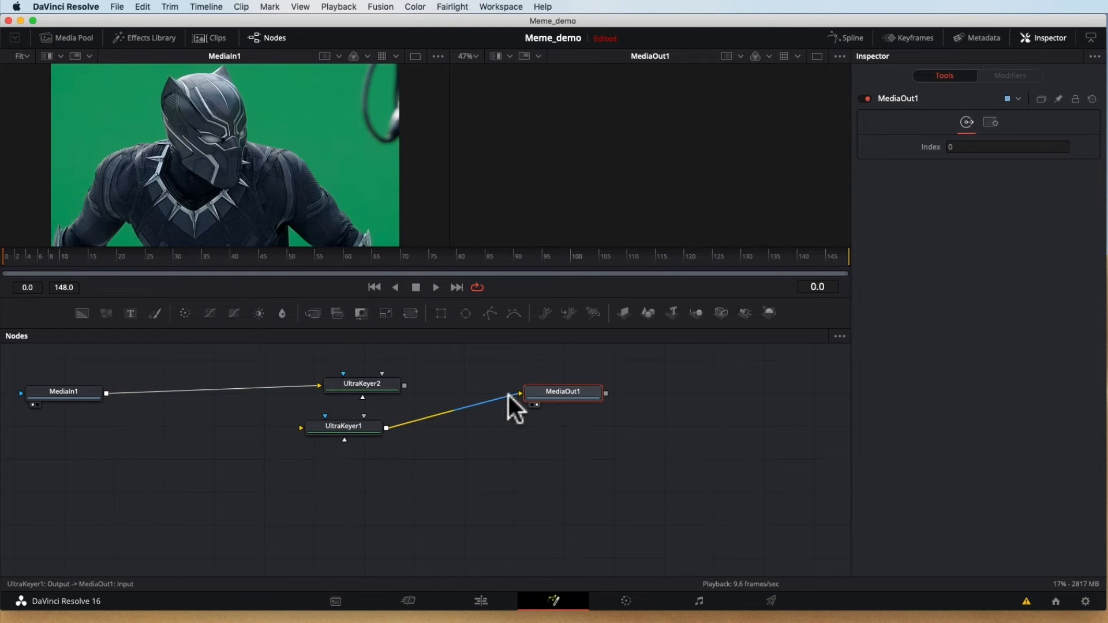
pyautogui.moveTo(520, 393)
pyautogui.mouseDown()
pyautogui.moveTo(442, 390)
pyautogui.moveTo(522, 393)
pyautogui.mouseUp()
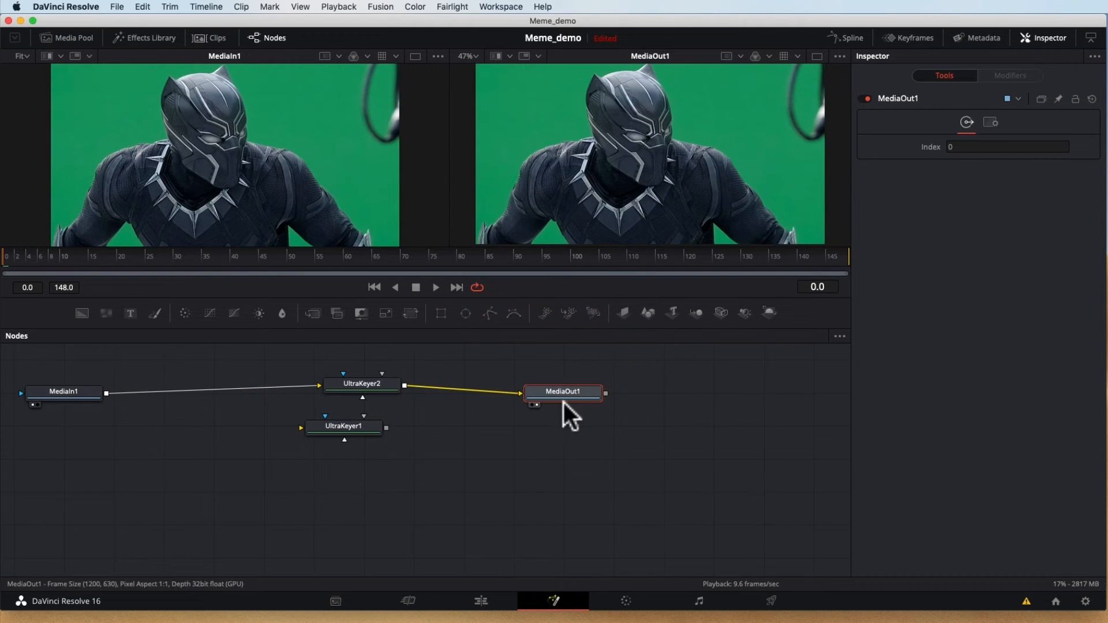
# - Set UltraKeyer2's background color to Sea Foam and fine-tune it to a green of about hue 0.286, saturation 0.547 and value 0.677
pyautogui.click(389, 387)
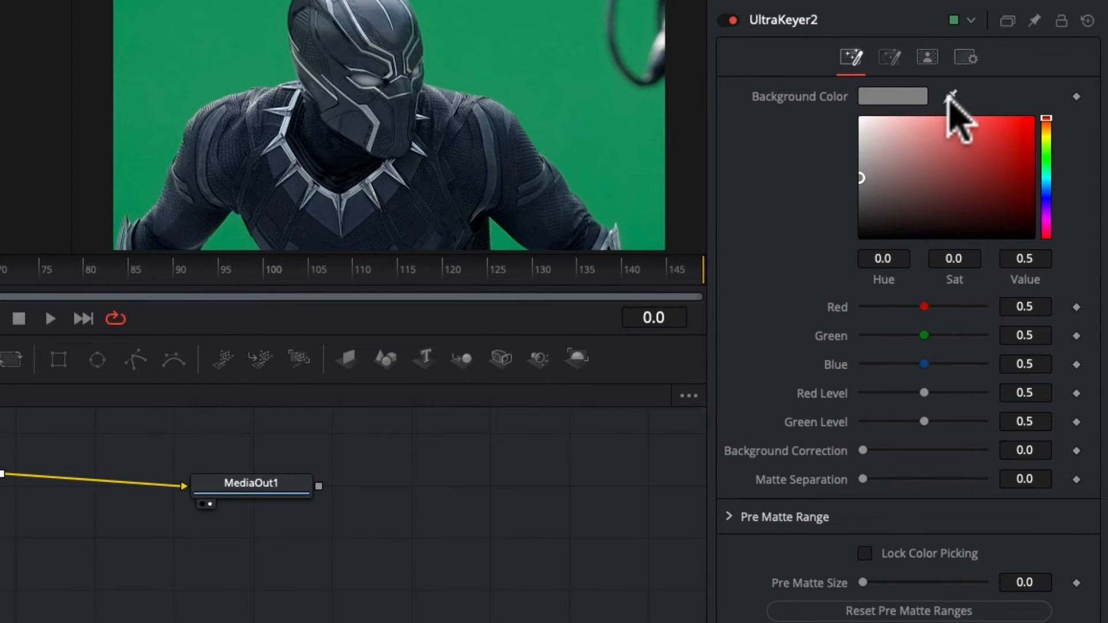
pyautogui.moveTo(952, 97); pyautogui.dragTo(555, 87)
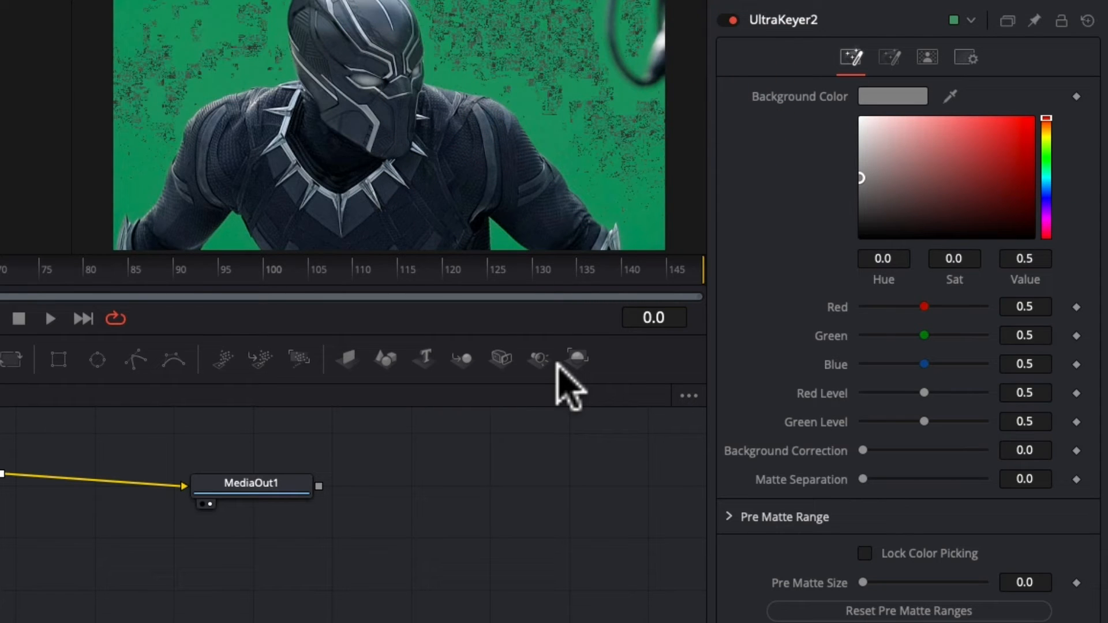
pyautogui.click(874, 96)
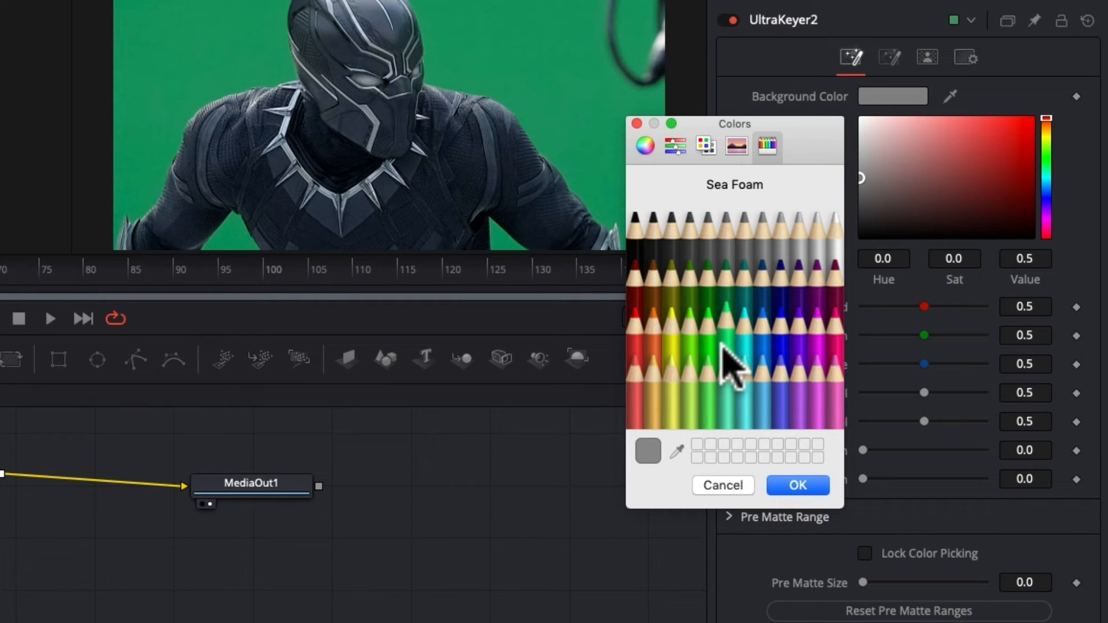
pyautogui.click(729, 362)
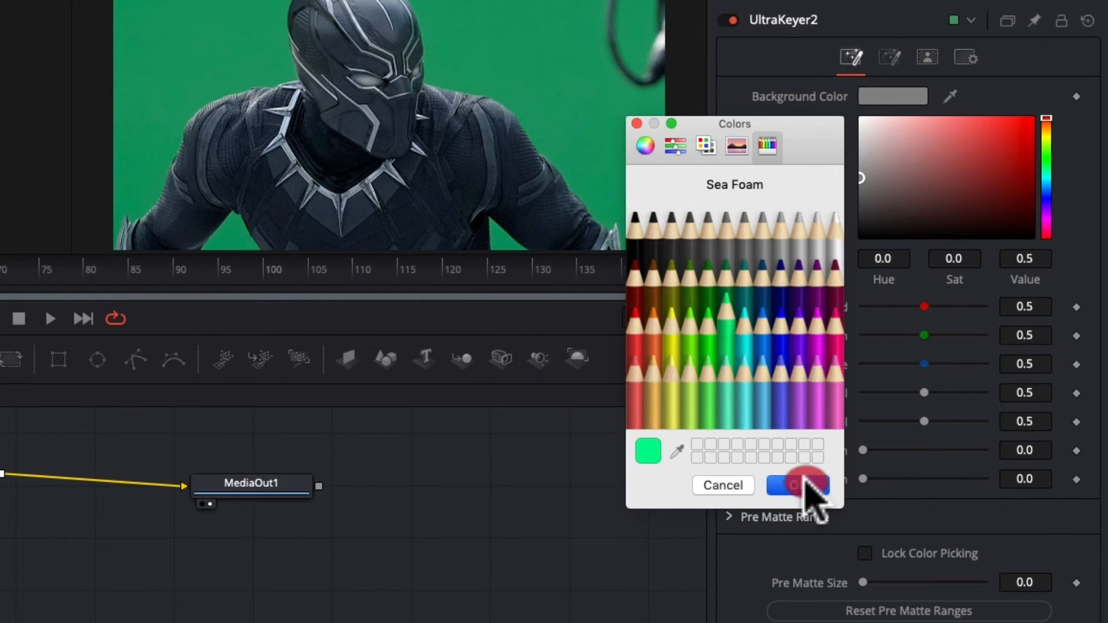
pyautogui.click(802, 489)
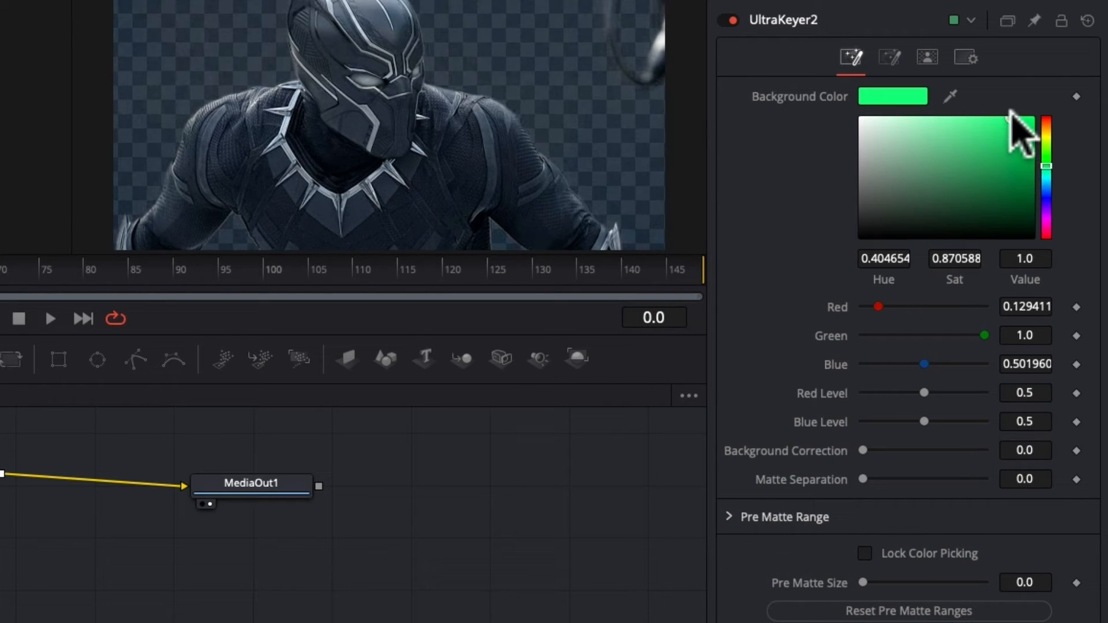
pyautogui.moveTo(1043, 165); pyautogui.dragTo(1044, 166)
pyautogui.moveTo(1012, 122); pyautogui.dragTo(975, 73)
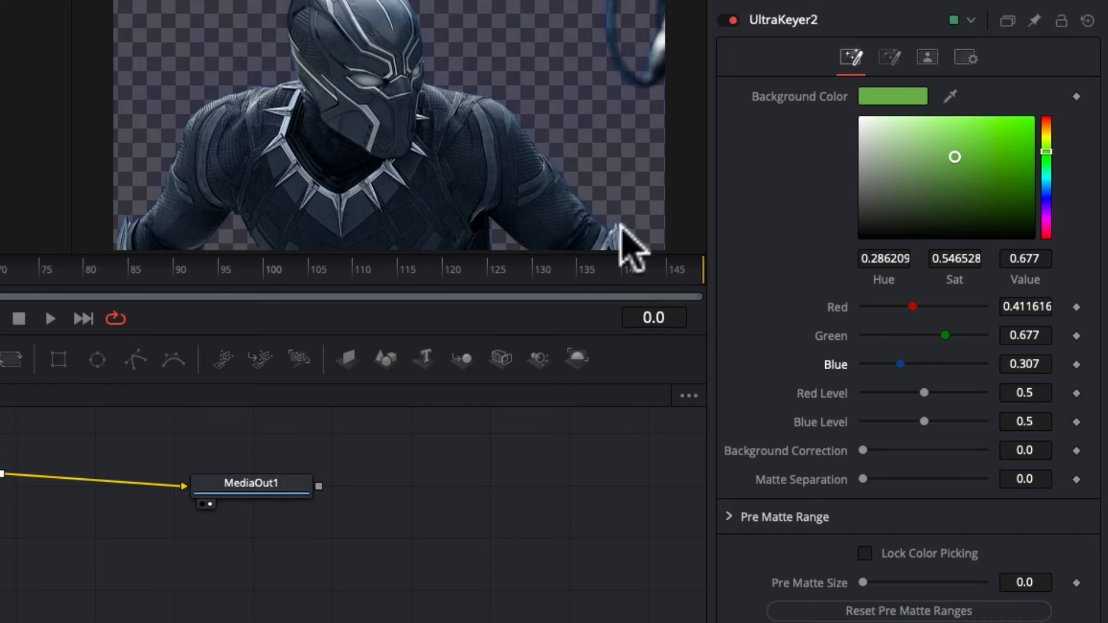
# - Set UltraKeyer2's spill method to Medium and return to its background color settings
pyautogui.click(890, 58)
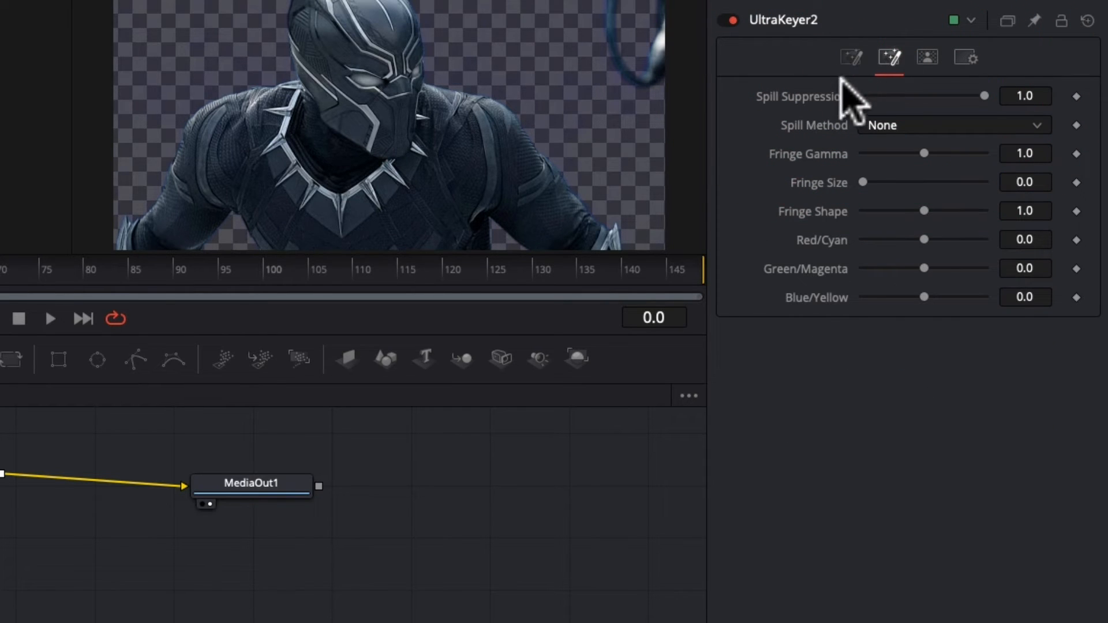
pyautogui.click(866, 124)
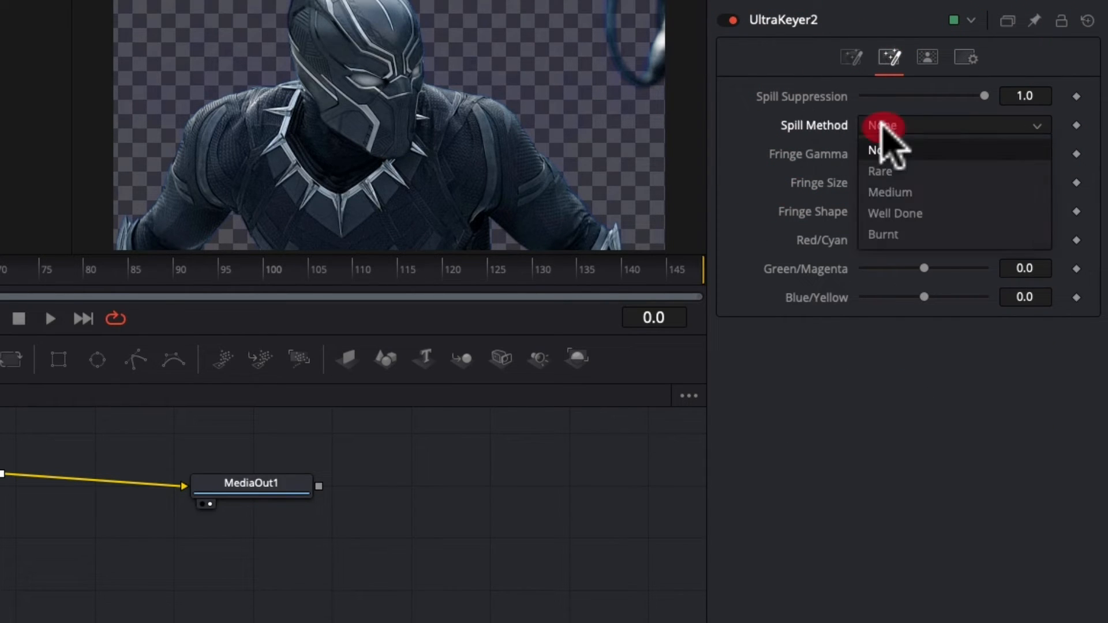
pyautogui.click(946, 191)
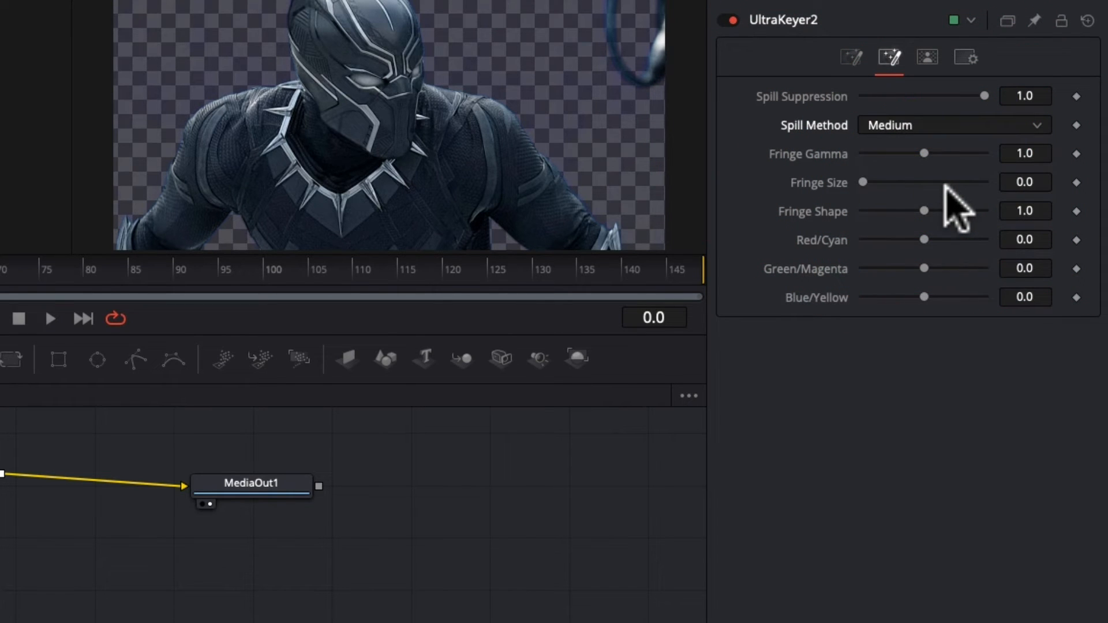
pyautogui.click(852, 57)
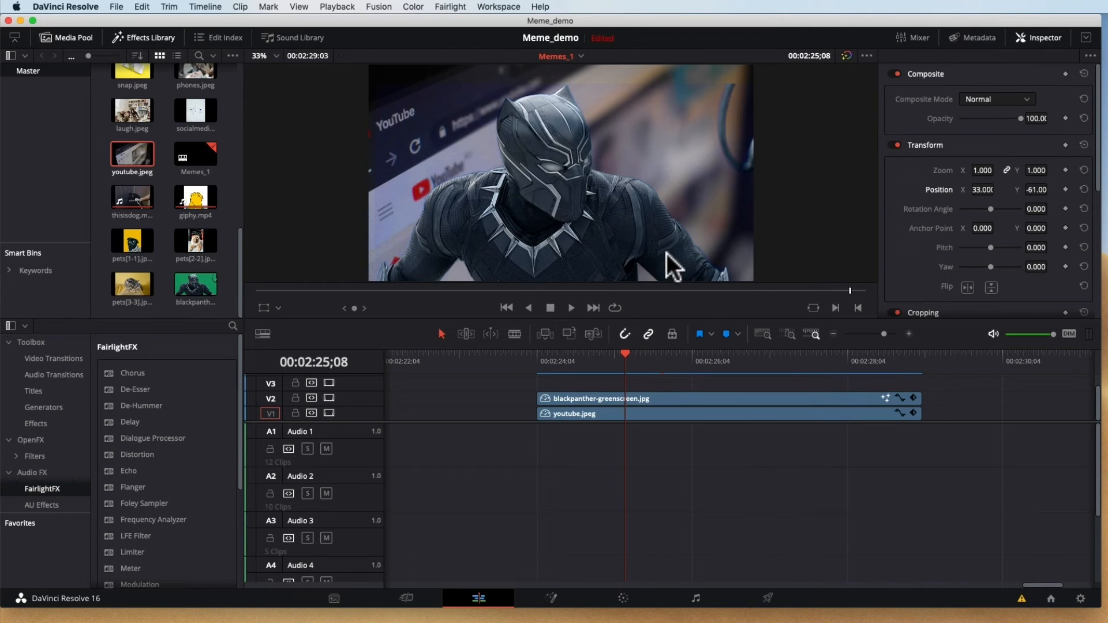
# - Select the socialmedia.jpeg clip, switch to the Color page, and look through the Curves, Qualifier and Primaries color wheels tools
pyautogui.click(674, 414)
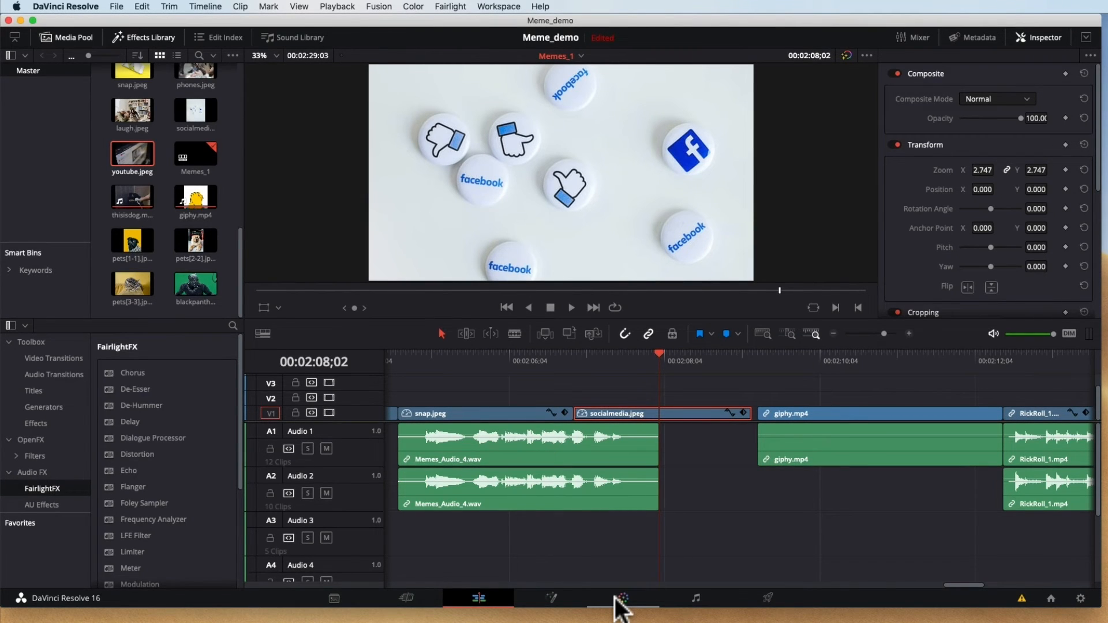
pyautogui.click(620, 600)
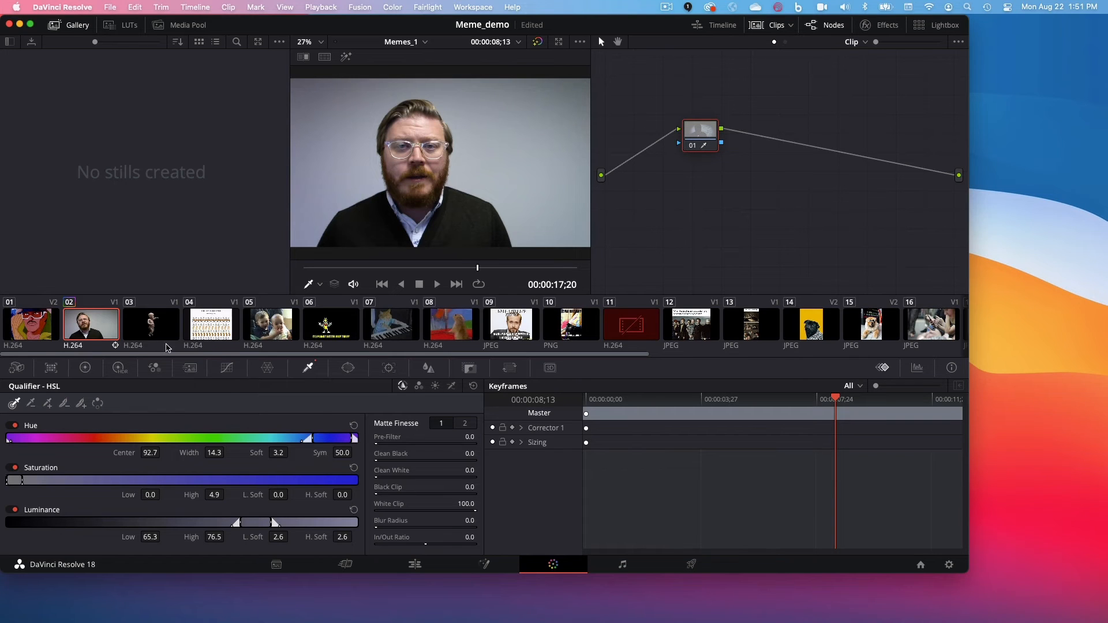
pyautogui.click(227, 368)
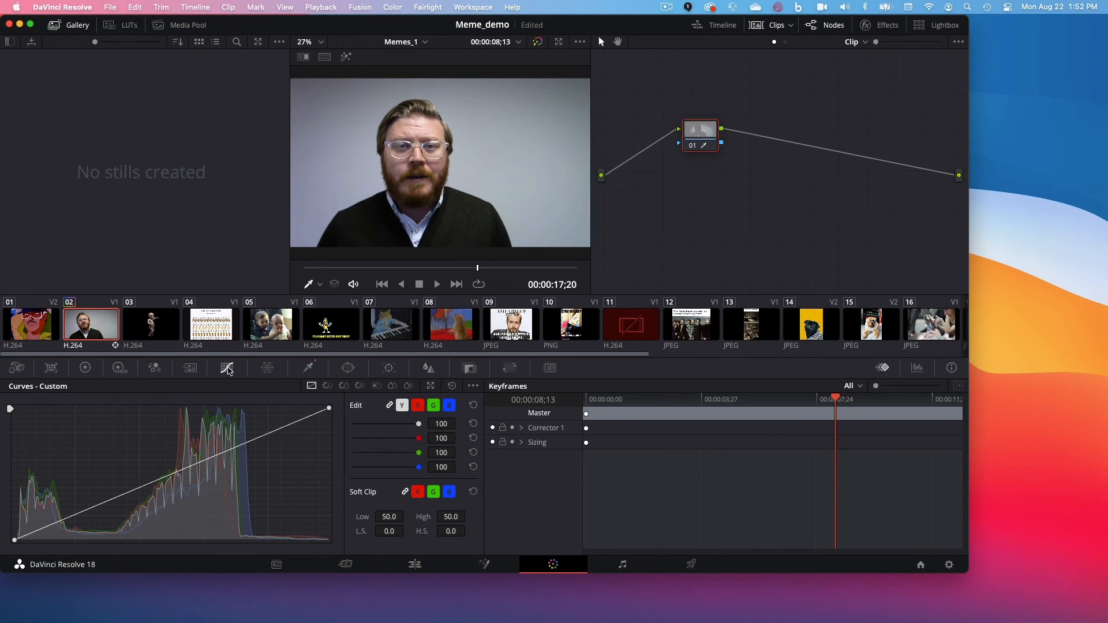
pyautogui.click(306, 370)
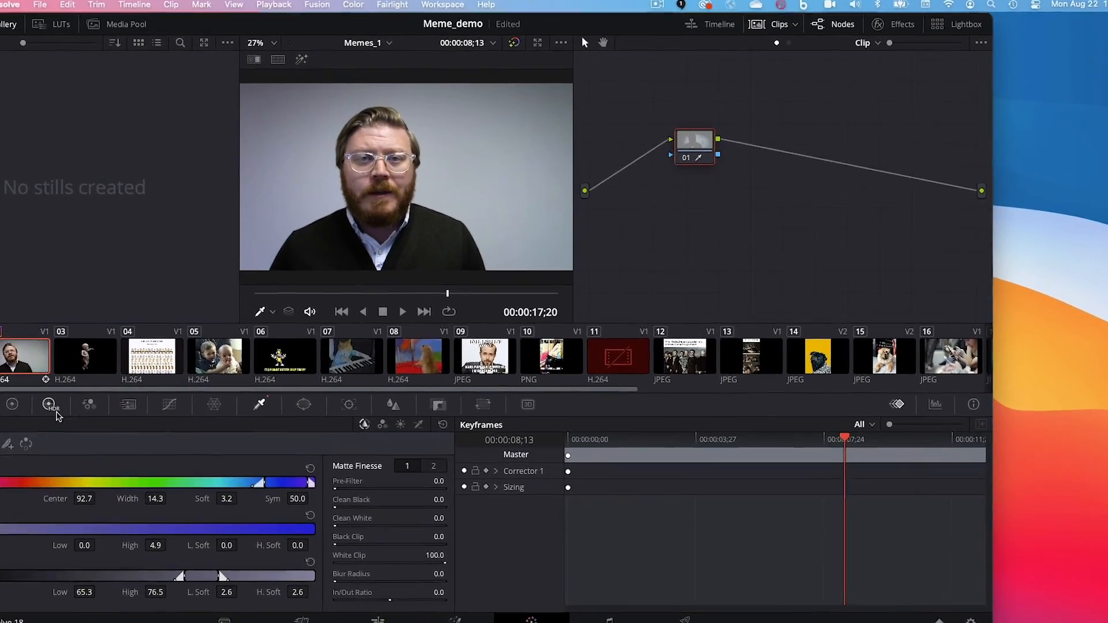
pyautogui.click(52, 407)
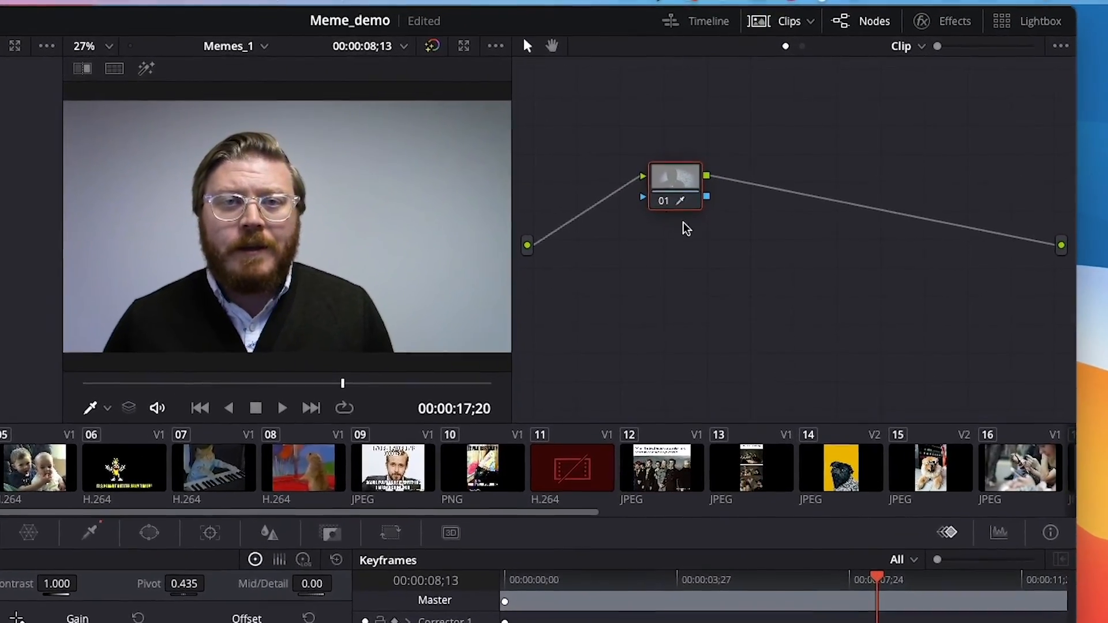
# - Reposition node 01 of clip 02 in the node graph, and view the node graphs of clips 14 and 07
pyautogui.moveTo(709, 240); pyautogui.dragTo(746, 206)
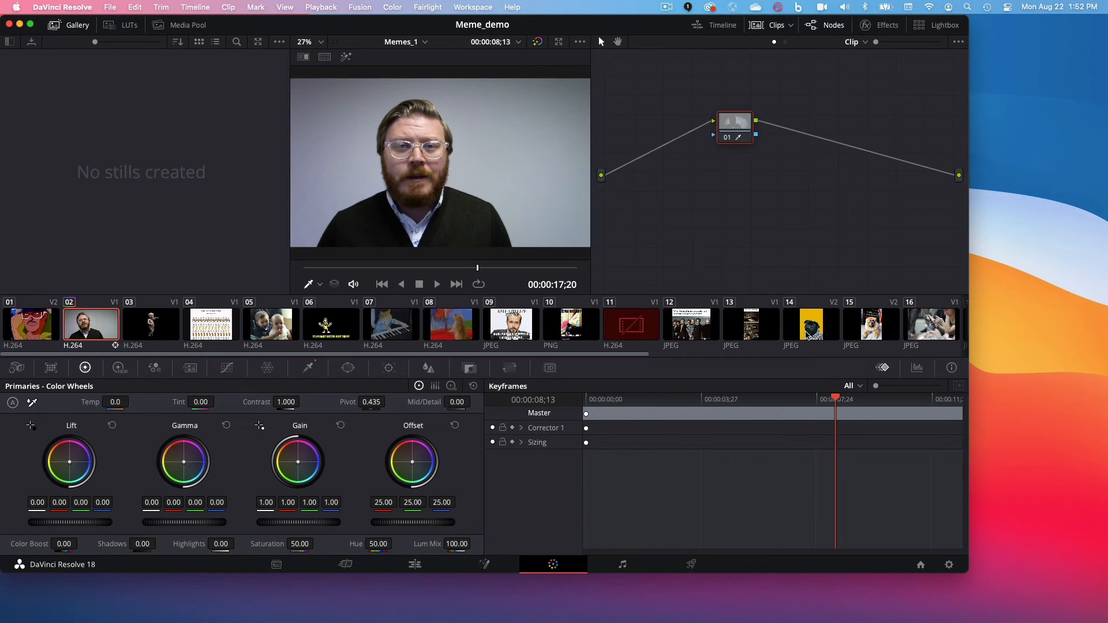
pyautogui.click(830, 331)
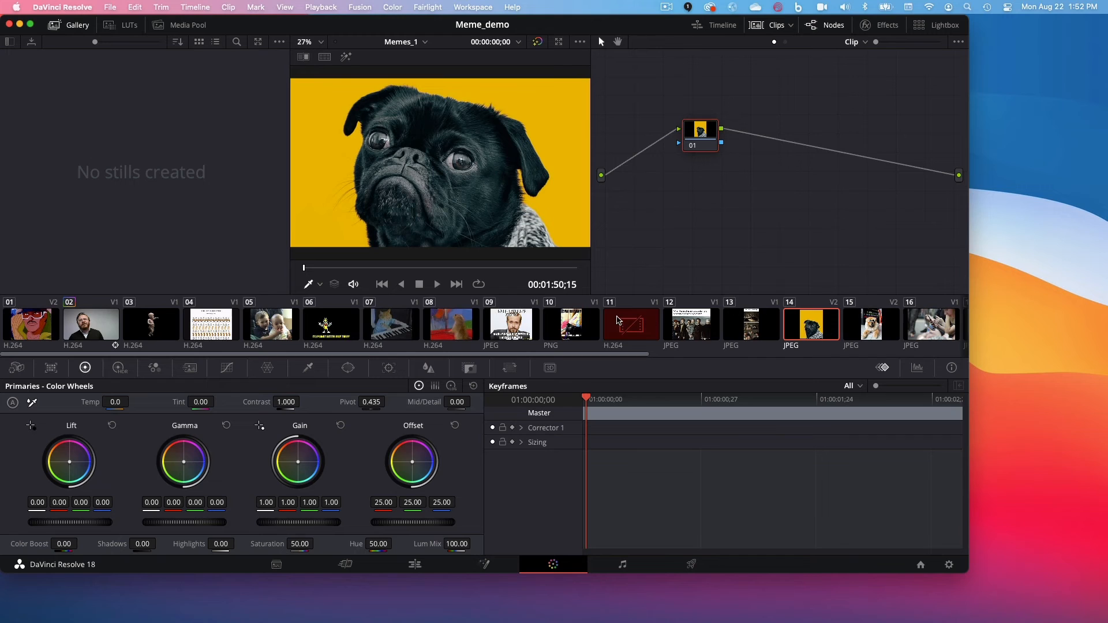
pyautogui.click(387, 327)
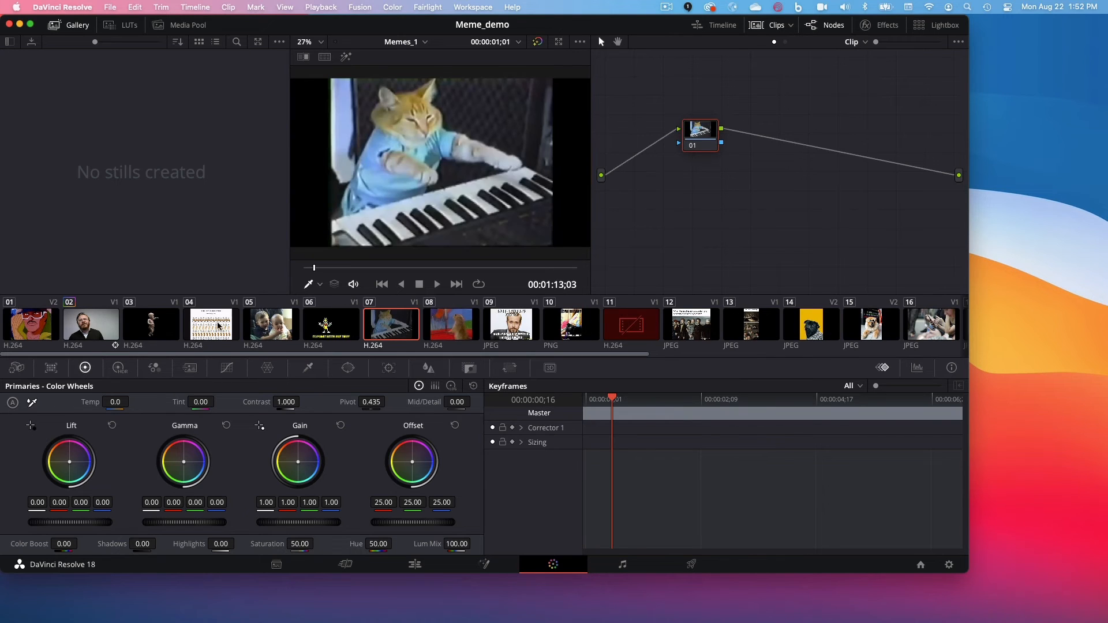
# - Select clip 02 and display the video scopes in place of the keyframes
pyautogui.click(78, 328)
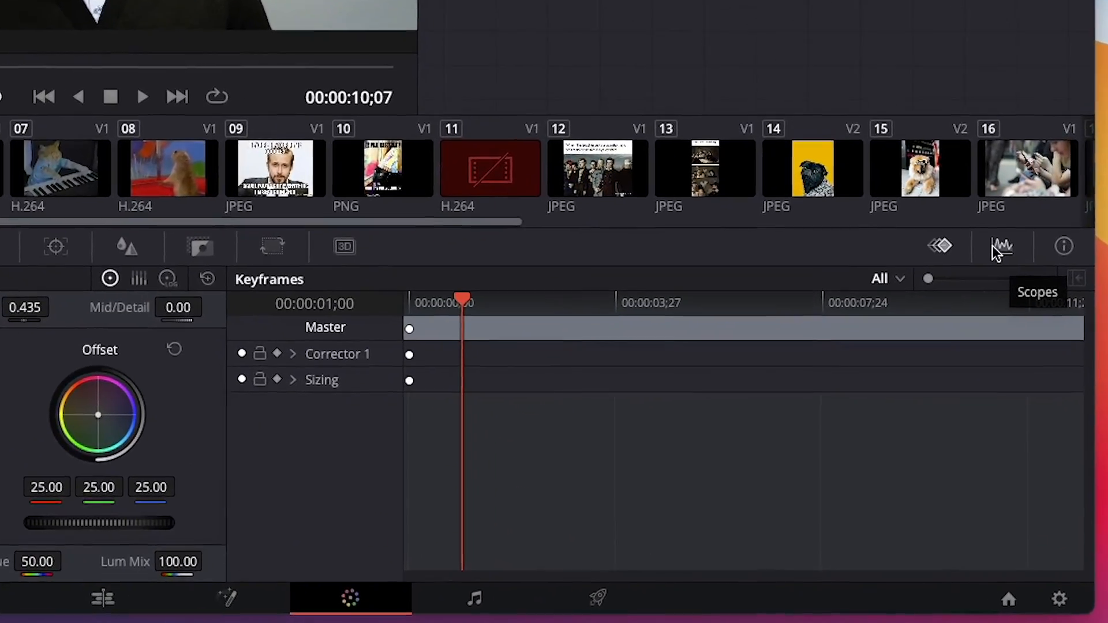
pyautogui.click(1021, 252)
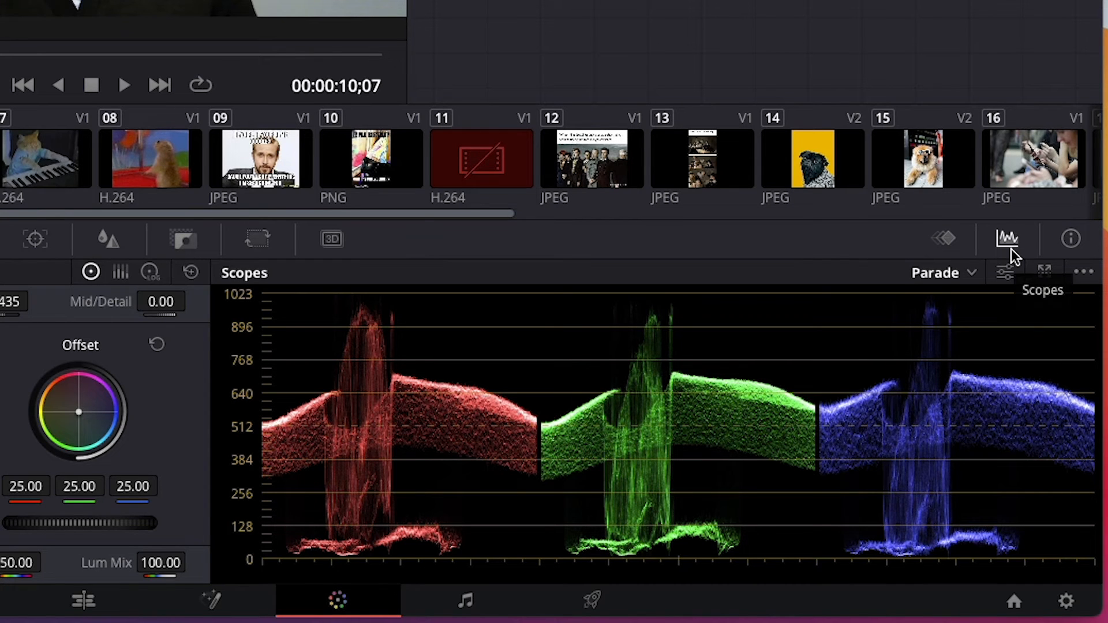
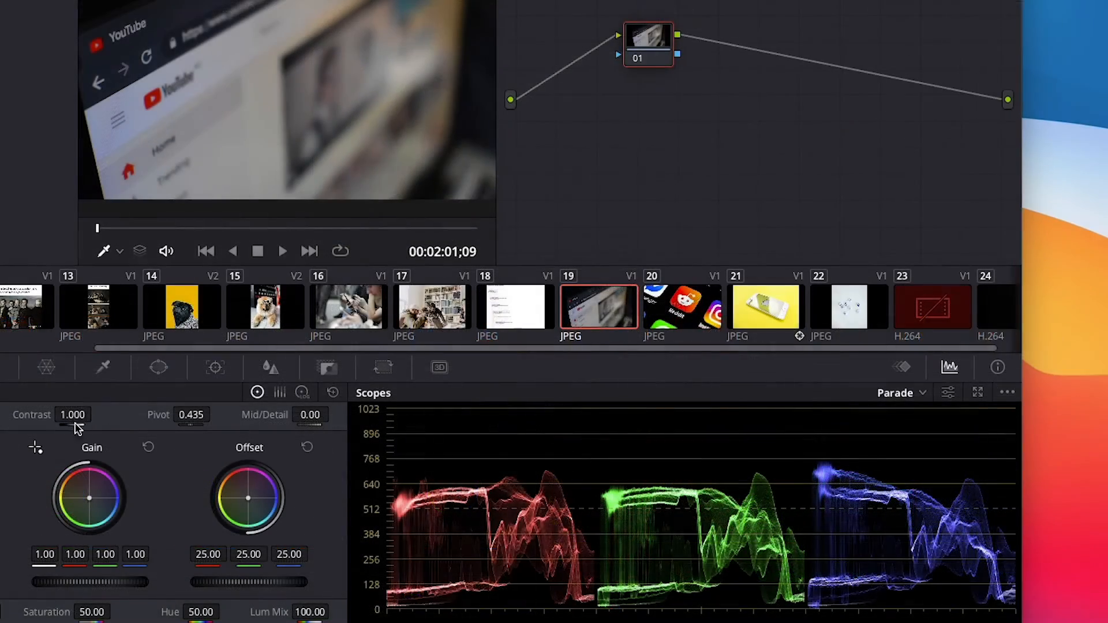
# - Try contrast values from 0.464 to 1.528 on clip 19, resetting the primaries once in between
pyautogui.moveTo(73, 415); pyautogui.dragTo(96, 413)
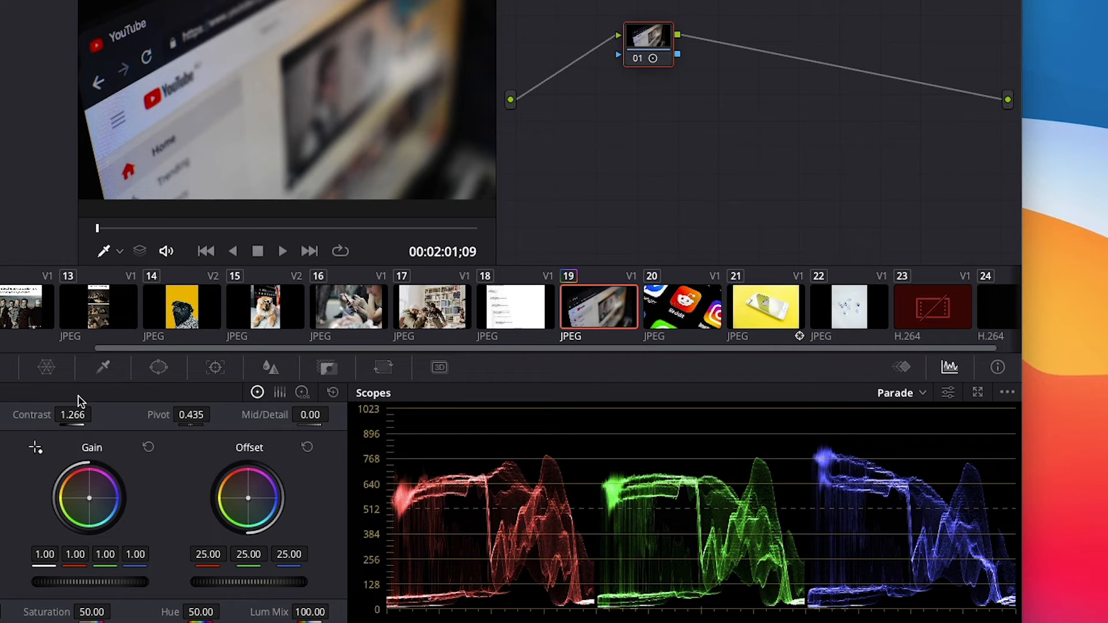
pyautogui.click(333, 393)
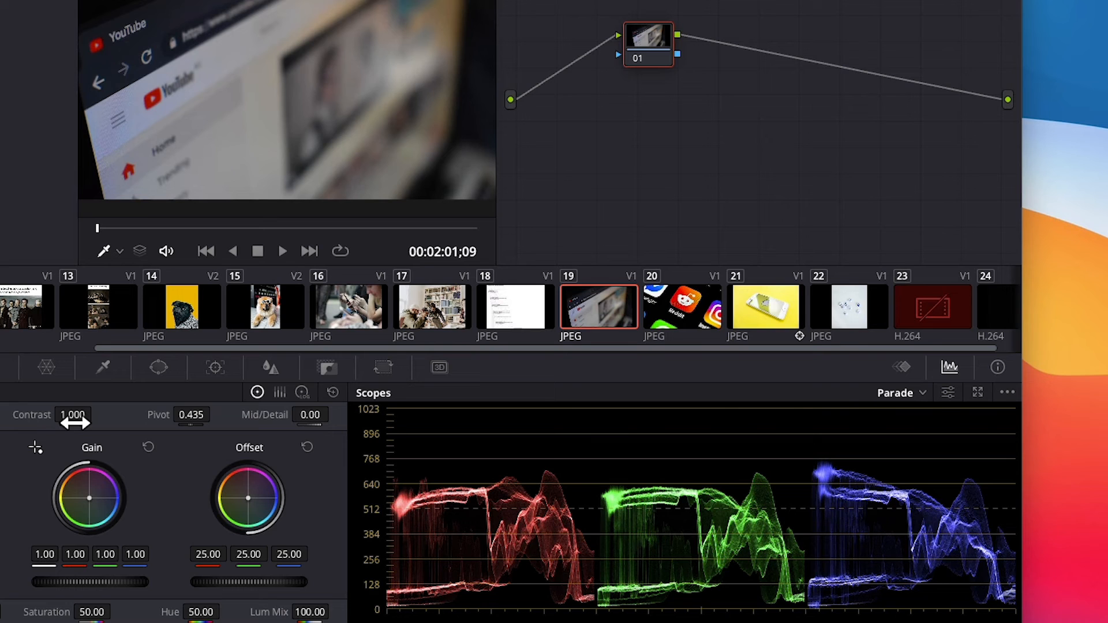
pyautogui.moveTo(75, 423); pyautogui.dragTo(97, 414)
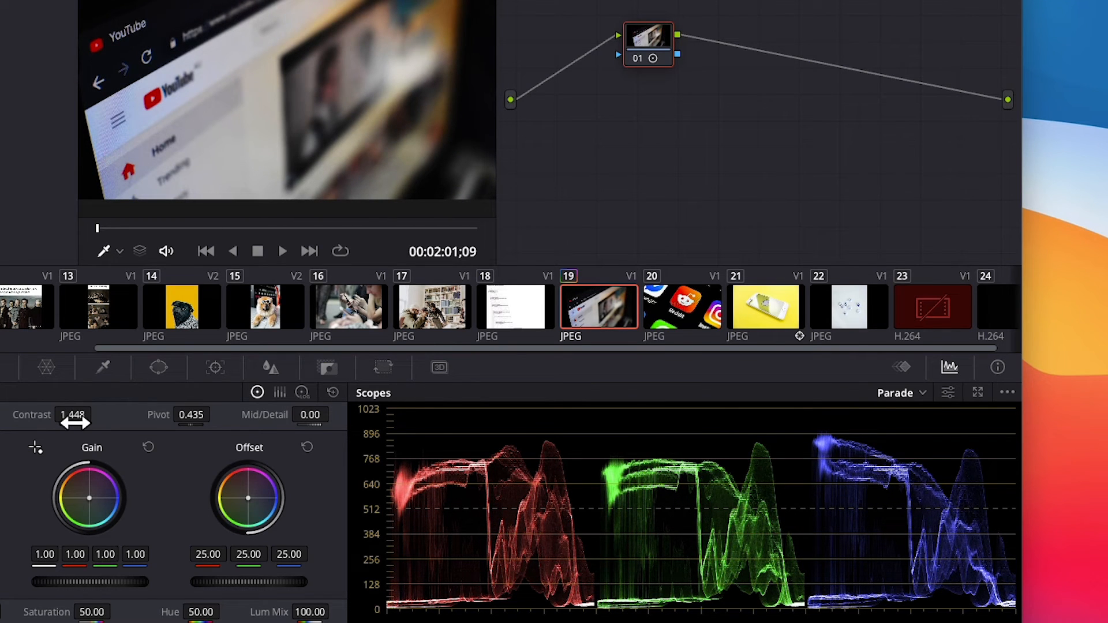
pyautogui.moveTo(69, 421)
pyautogui.mouseDown()
pyautogui.moveTo(81, 421)
pyautogui.moveTo(52, 421)
pyautogui.moveTo(90, 415)
pyautogui.mouseUp()
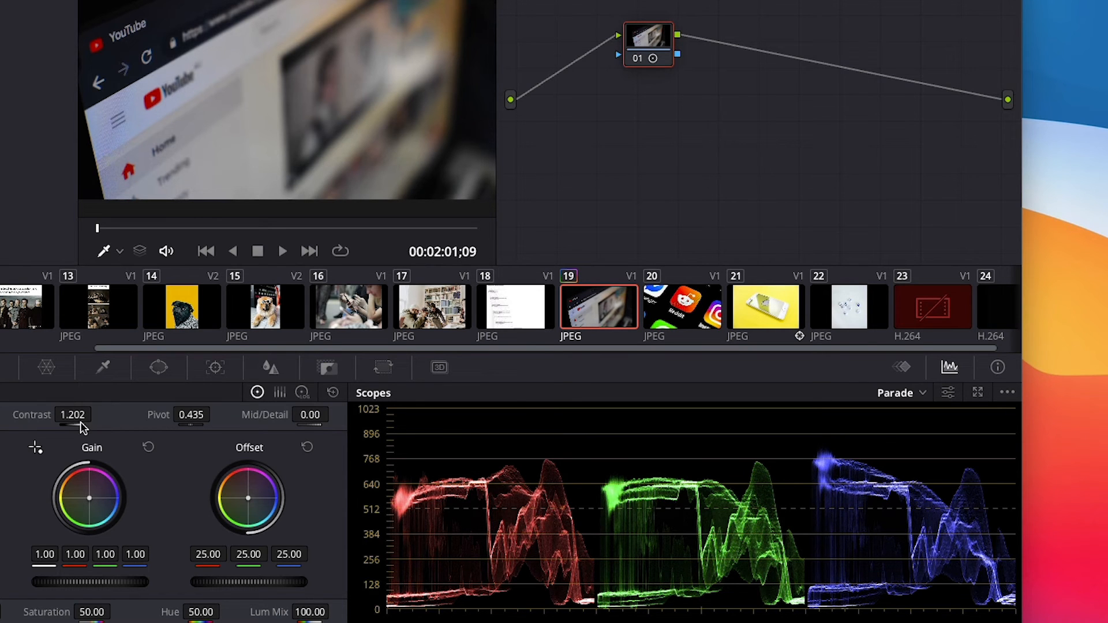
pyautogui.moveTo(72, 415)
pyautogui.mouseDown()
pyautogui.moveTo(99, 415)
pyautogui.moveTo(60, 414)
pyautogui.mouseUp()
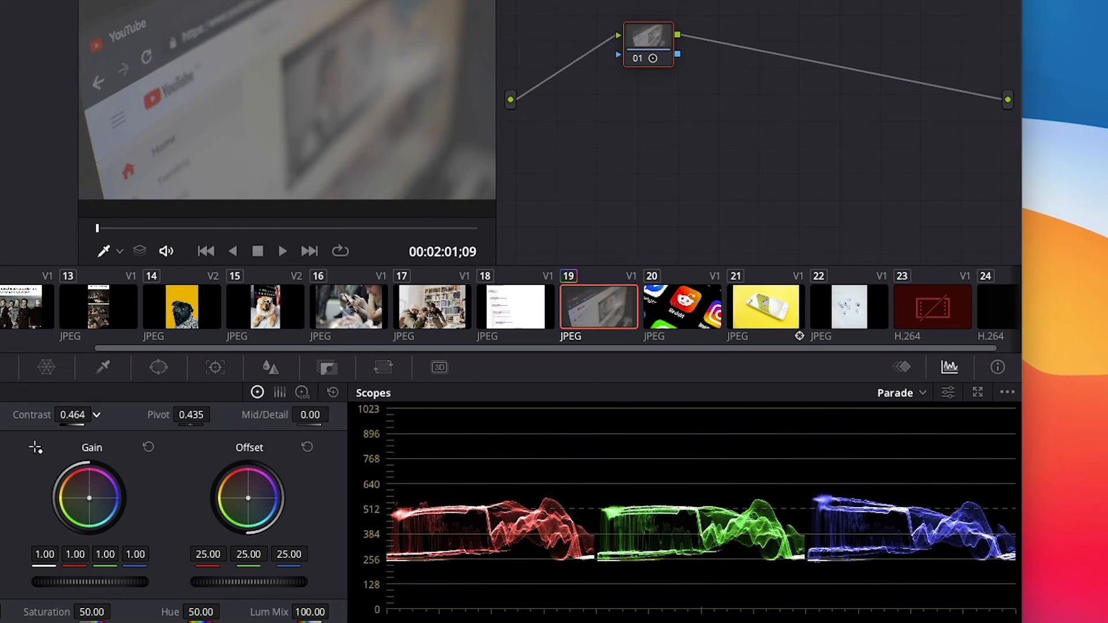
pyautogui.moveTo(73, 415); pyautogui.dragTo(226, 415)
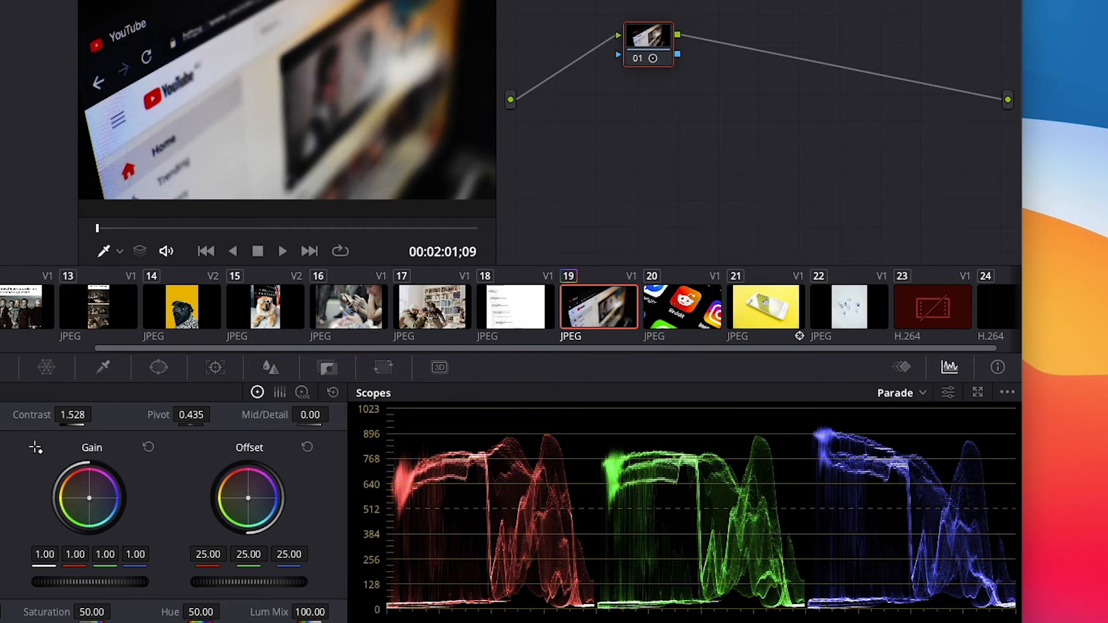
# - Try reducing clip 19's saturation to 0 and raising it again, and reset all primaries adjustments
pyautogui.moveTo(86, 612); pyautogui.dragTo(116, 612)
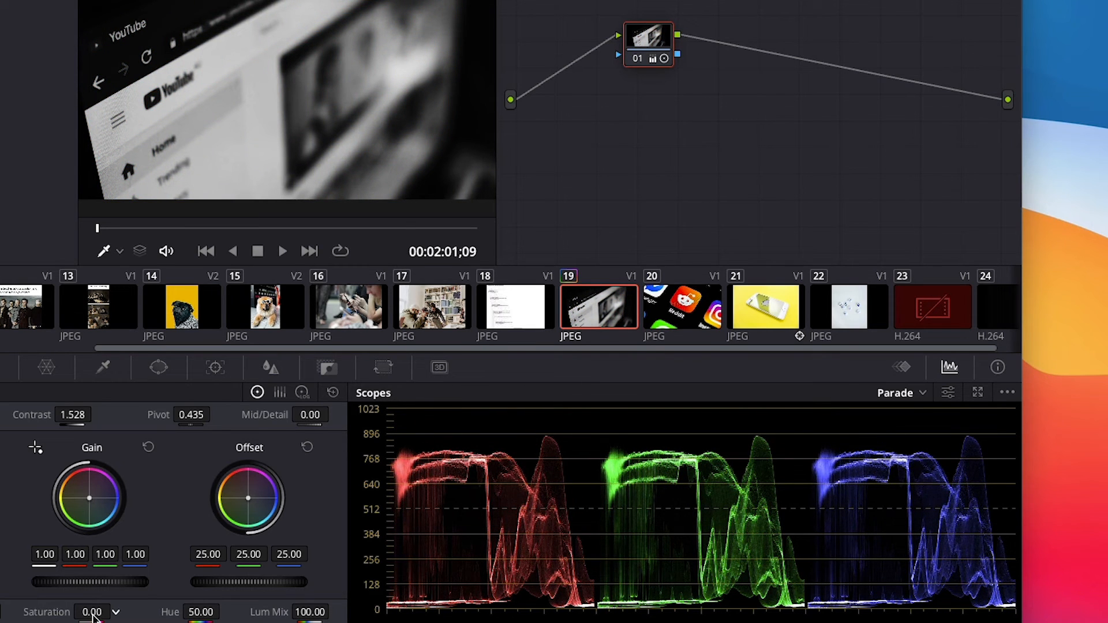
pyautogui.moveTo(92, 611); pyautogui.dragTo(92, 611)
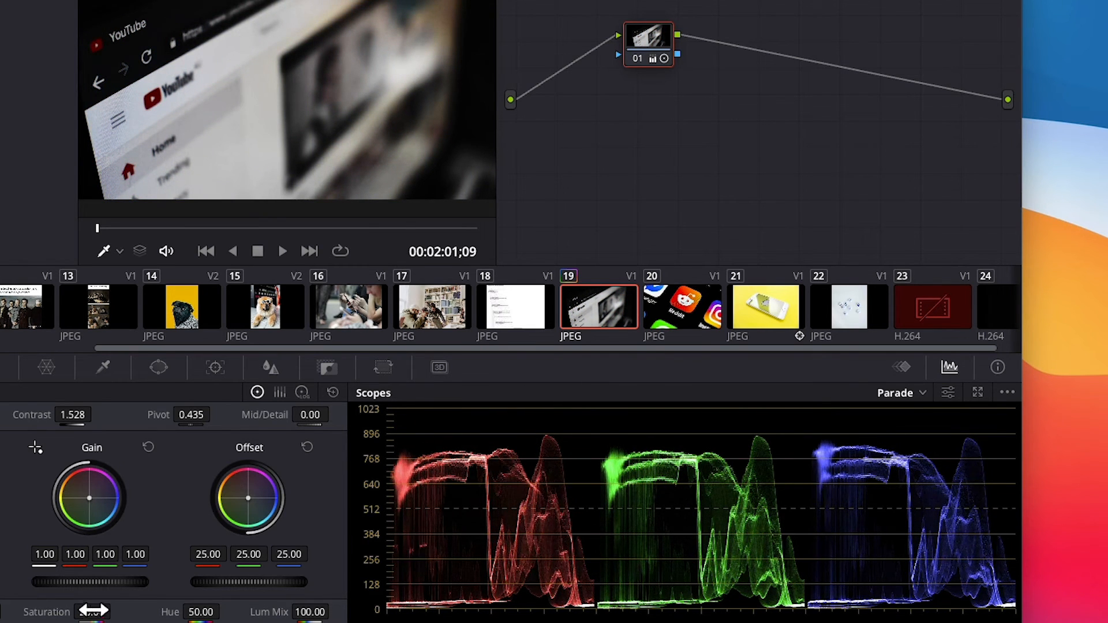
pyautogui.click(334, 393)
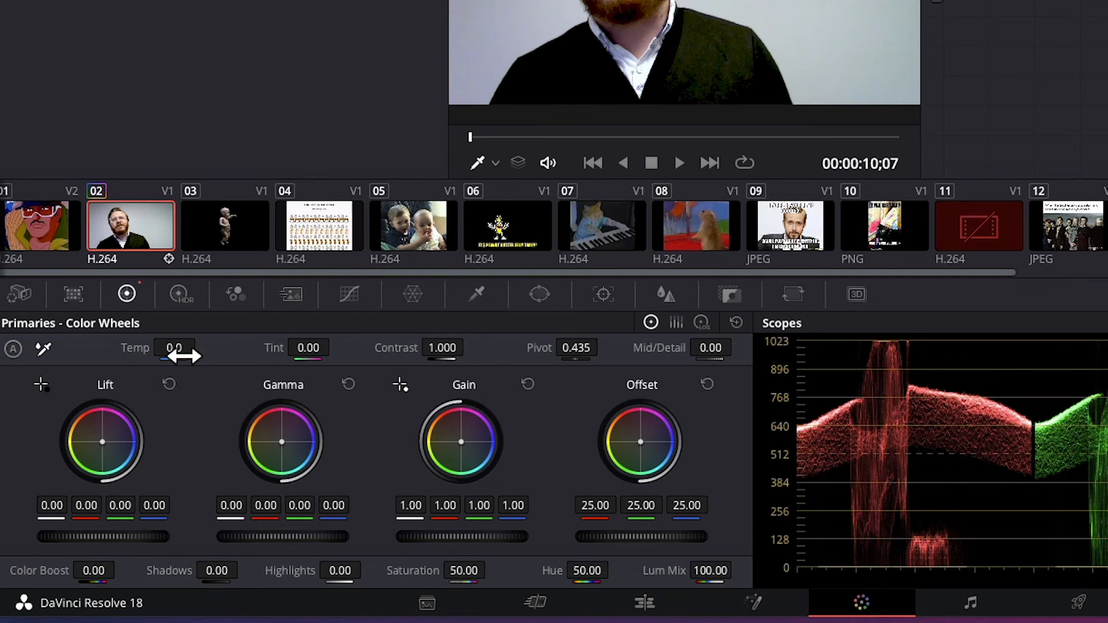
# - Try temperature and tint changes on clip 02, including a tint of 53.50, and reset the primaries
pyautogui.moveTo(184, 353)
pyautogui.mouseDown()
pyautogui.moveTo(167, 352)
pyautogui.moveTo(184, 353)
pyautogui.mouseUp()
pyautogui.click(735, 322)
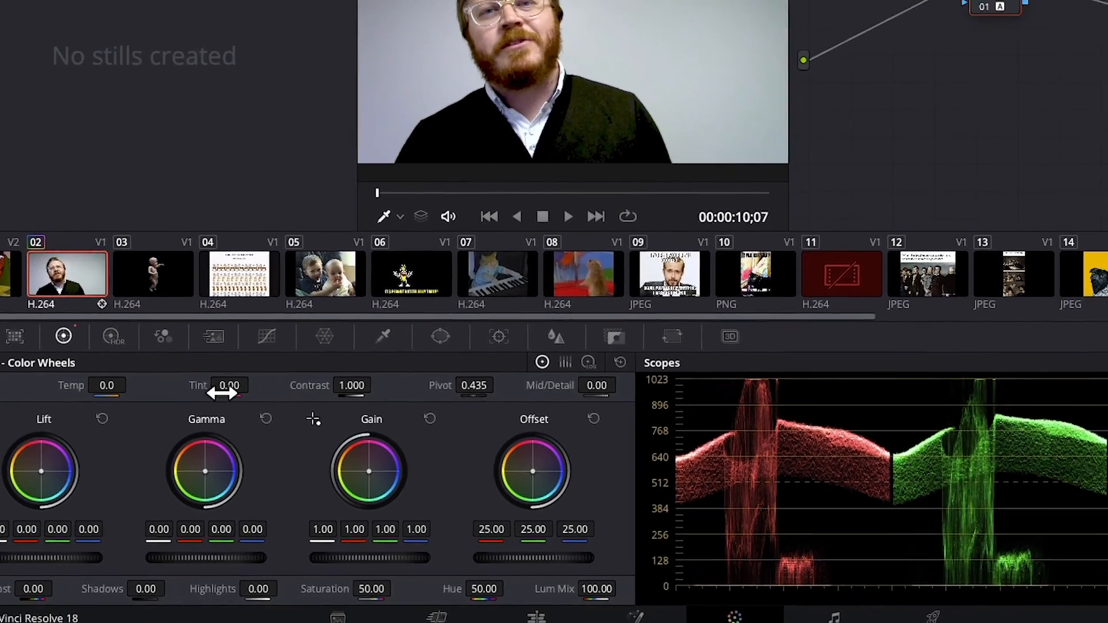
pyautogui.moveTo(223, 393); pyautogui.dragTo(254, 386)
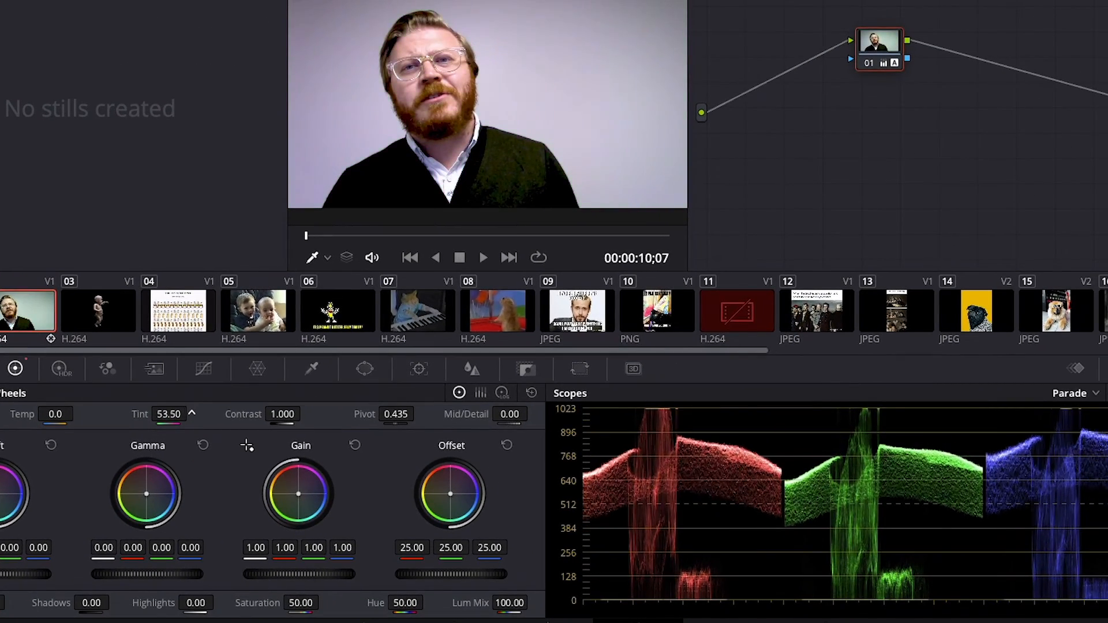
pyautogui.moveTo(192, 414); pyautogui.dragTo(381, 475)
pyautogui.click(532, 393)
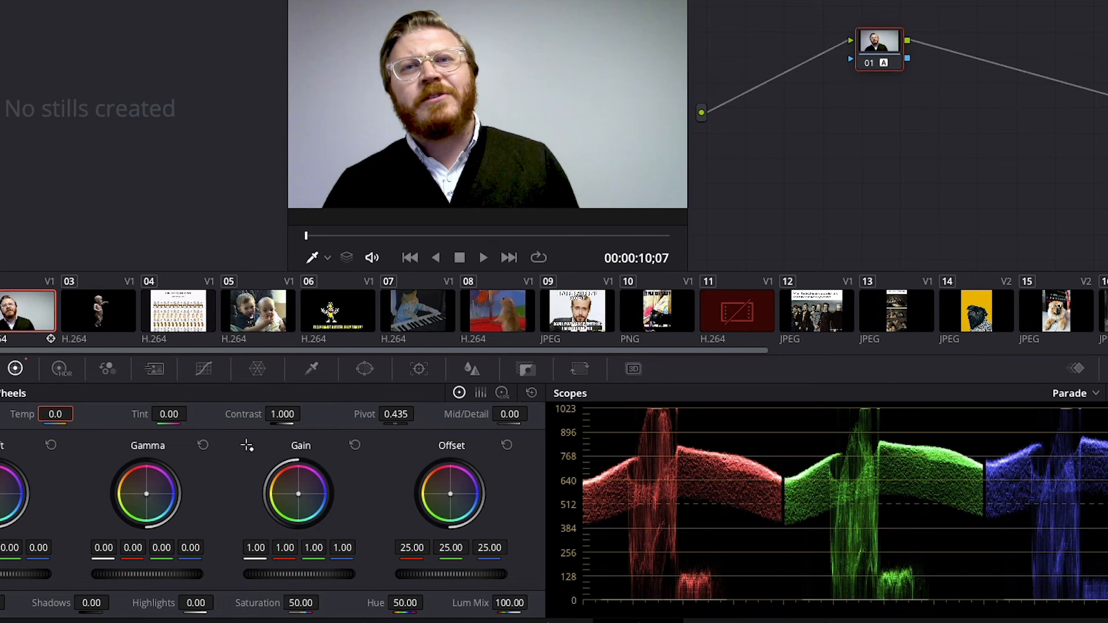
# - Adjust clip 02's temperature through 1100 and 90 to -90, and raise its tint to 100 before lowering it
pyautogui.moveTo(56, 414)
pyautogui.mouseDown()
pyautogui.moveTo(34, 414)
pyautogui.moveTo(74, 414)
pyautogui.moveTo(63, 414)
pyautogui.mouseUp()
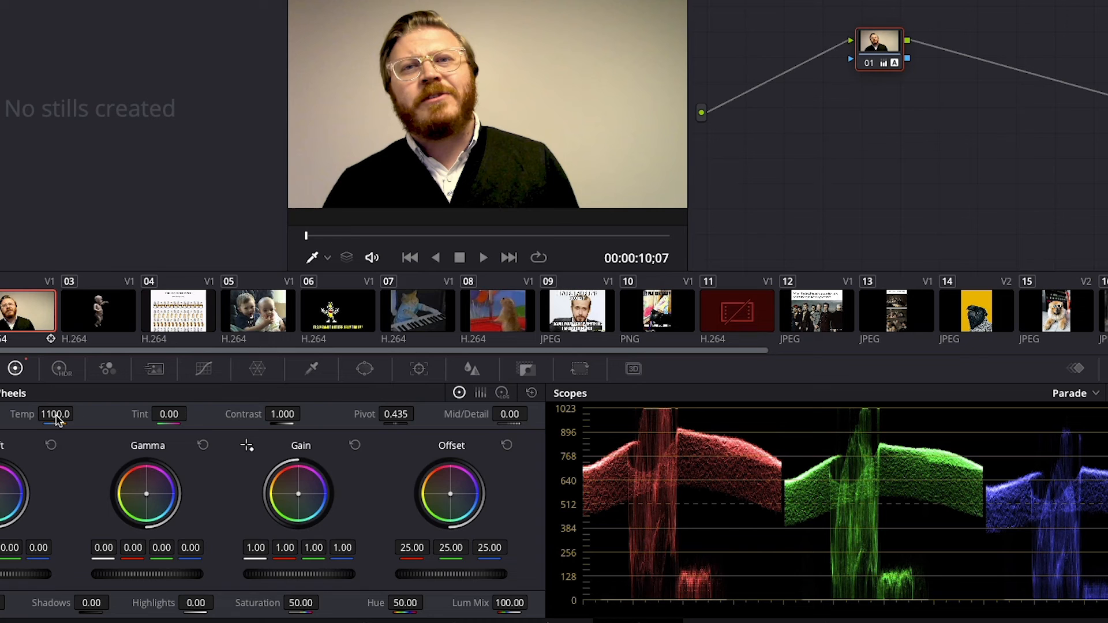
pyautogui.moveTo(54, 414); pyautogui.dragTo(6, 414)
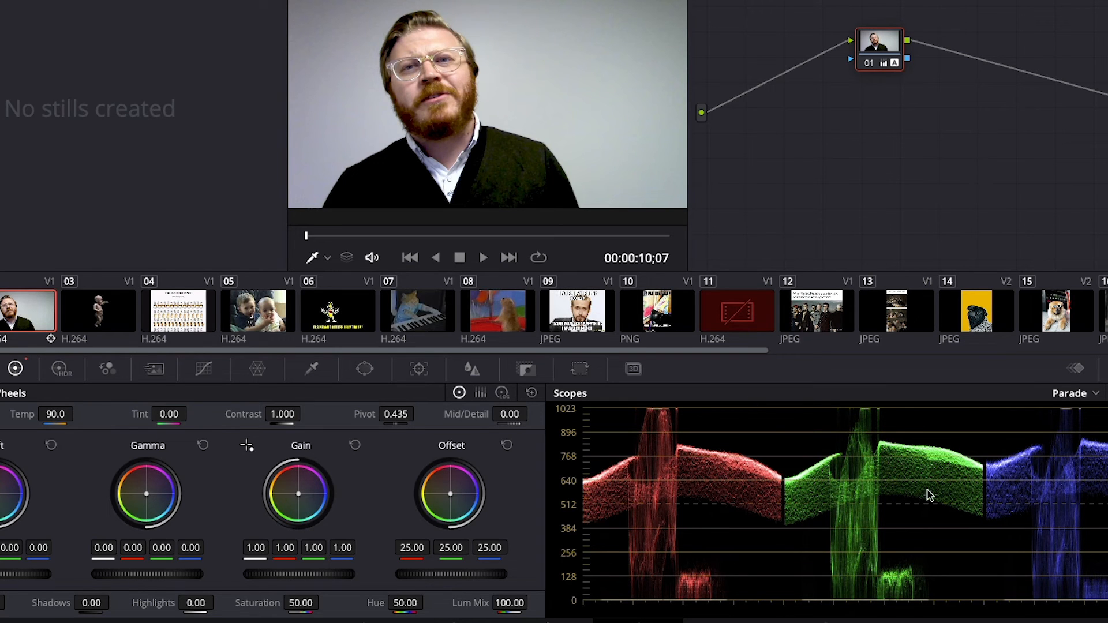
pyautogui.moveTo(56, 414)
pyautogui.mouseDown()
pyautogui.moveTo(98, 414)
pyautogui.moveTo(35, 413)
pyautogui.moveTo(55, 414)
pyautogui.mouseUp()
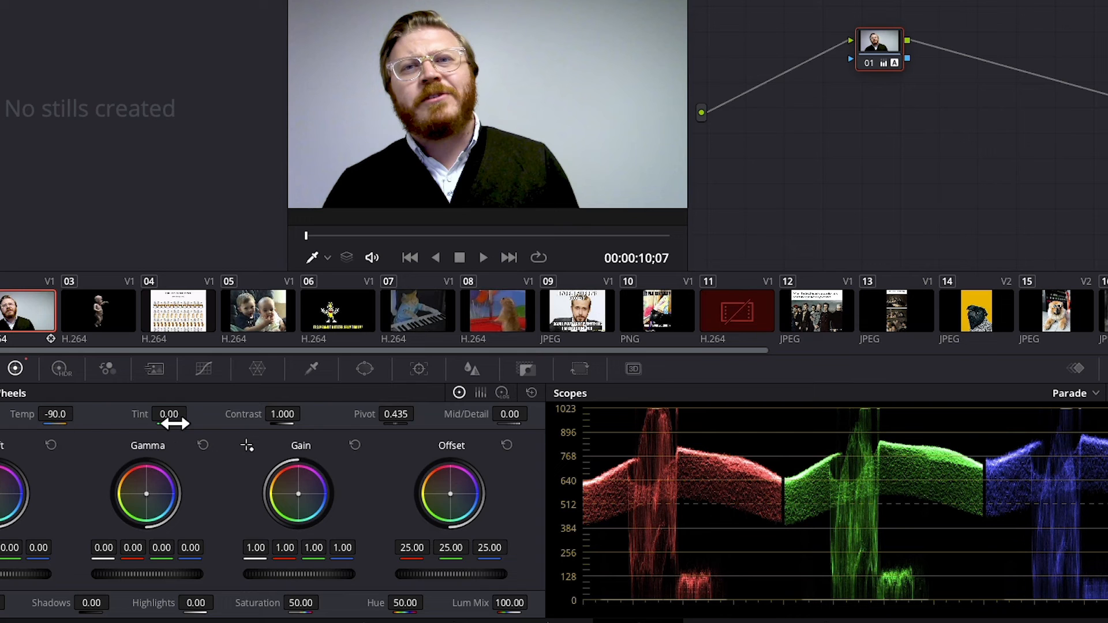
pyautogui.moveTo(178, 417); pyautogui.dragTo(231, 418)
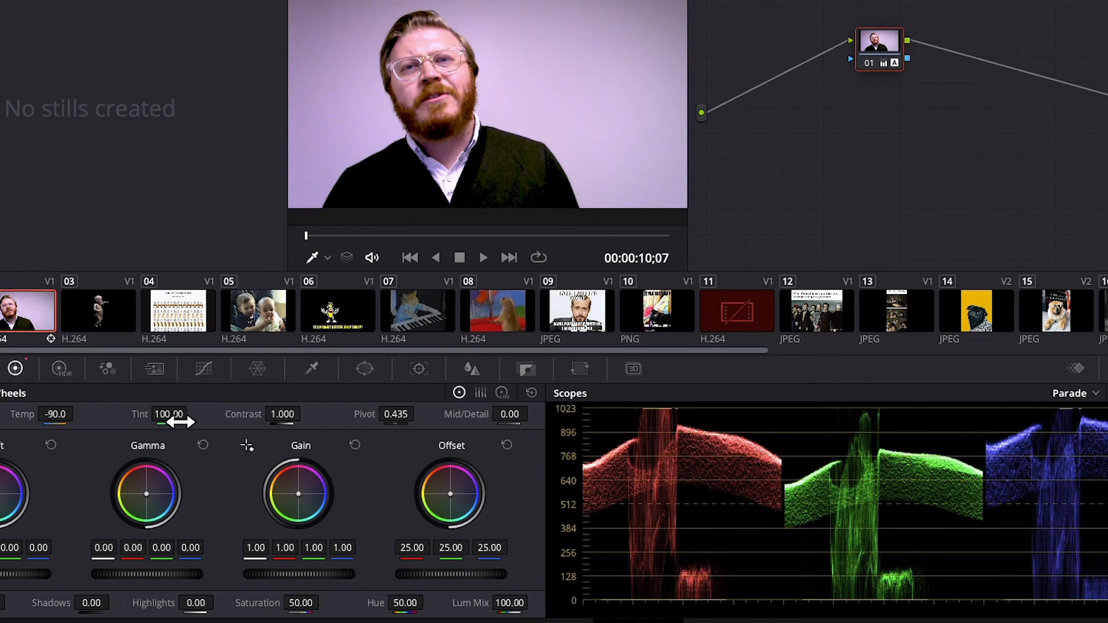
pyautogui.moveTo(231, 419); pyautogui.dragTo(194, 419)
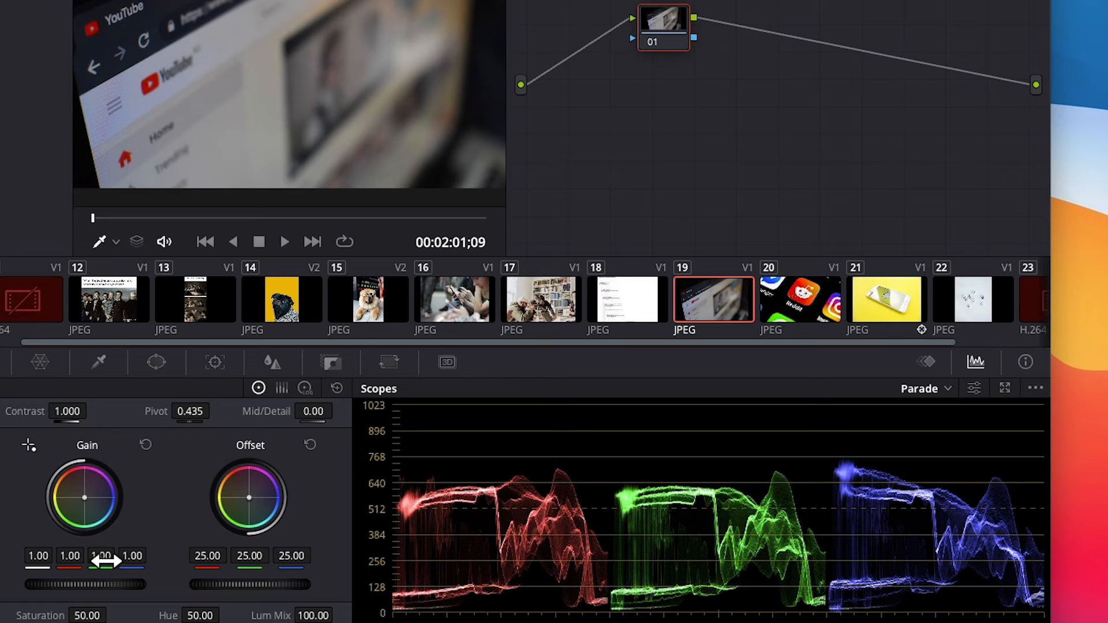
# - Try master gain values of 1.06, 1.46 and 1.32 on clip 19, and reset the gain
pyautogui.moveTo(69, 585)
pyautogui.mouseDown()
pyautogui.moveTo(104, 584)
pyautogui.moveTo(62, 588)
pyautogui.mouseUp()
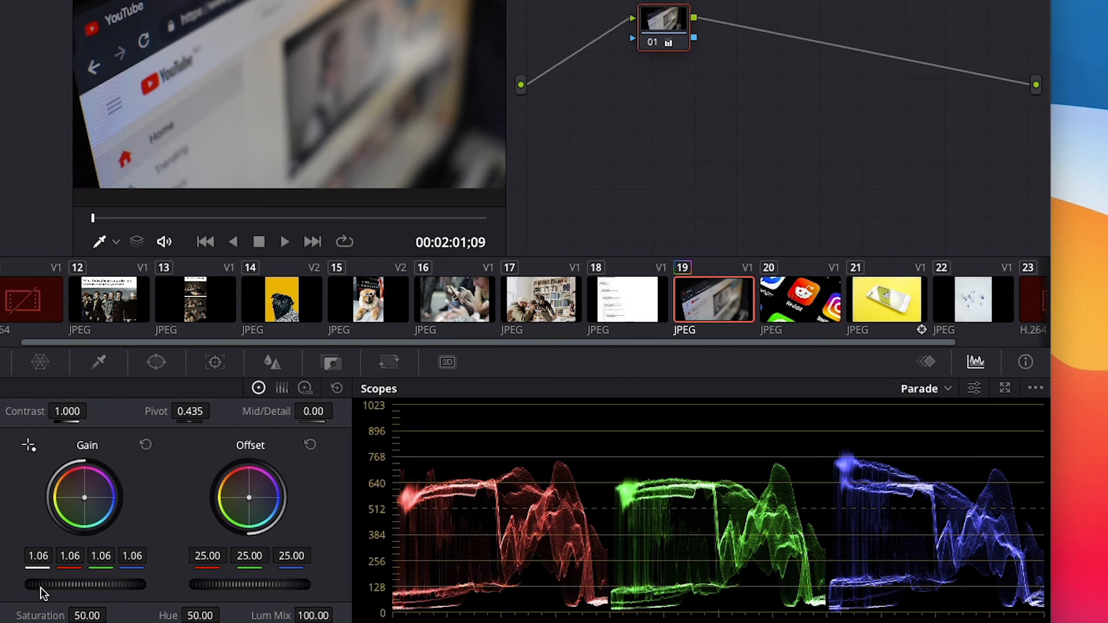
pyautogui.moveTo(54, 584); pyautogui.dragTo(113, 589)
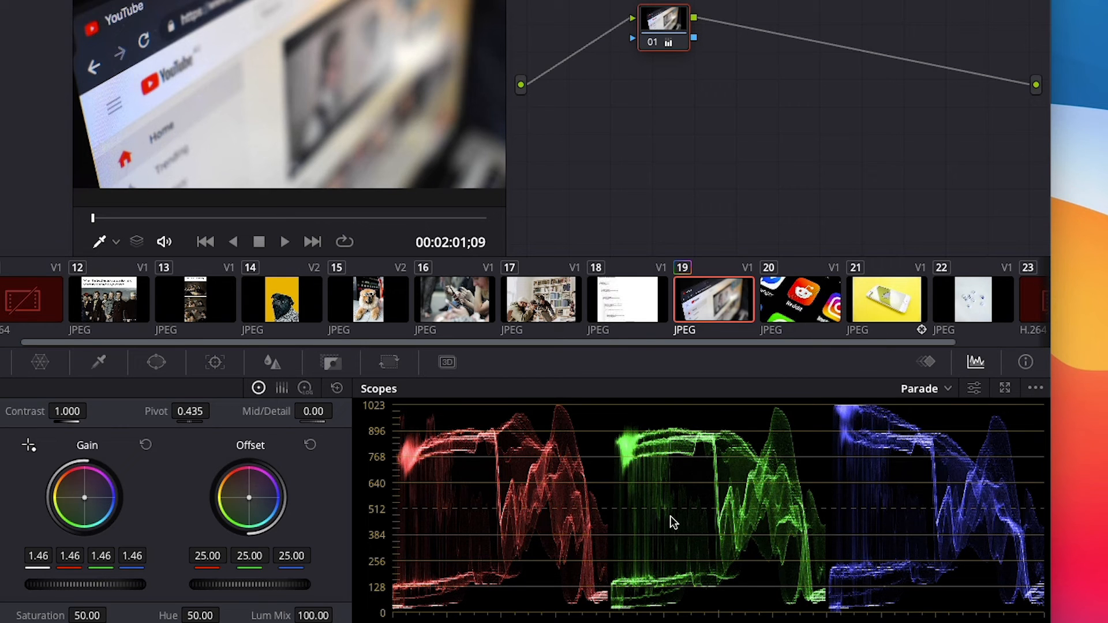
pyautogui.click(337, 388)
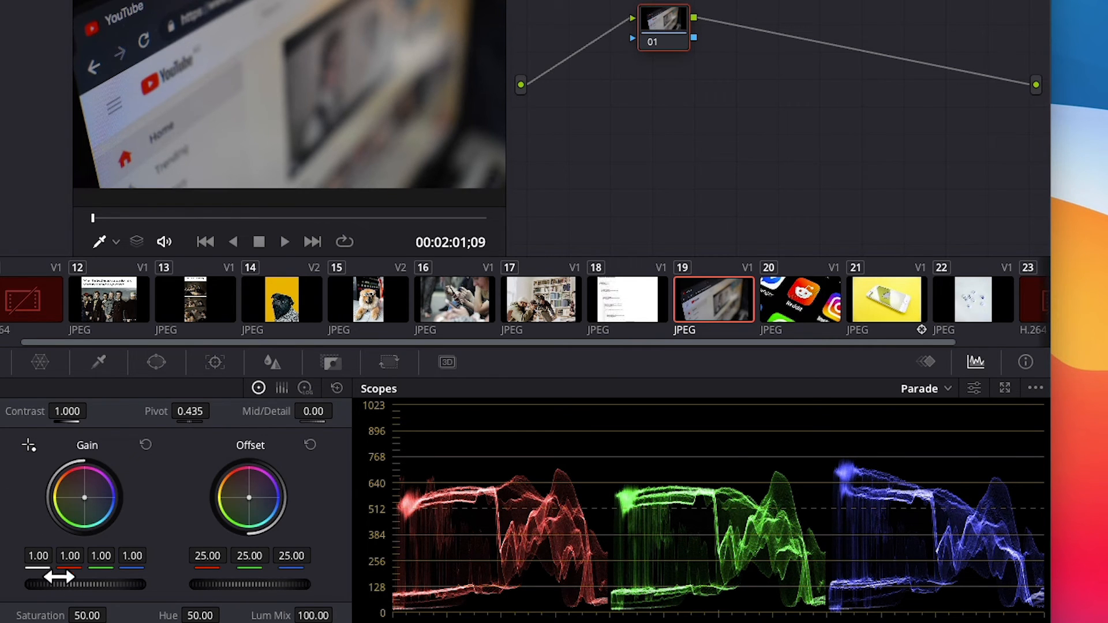
pyautogui.moveTo(59, 584); pyautogui.dragTo(82, 585)
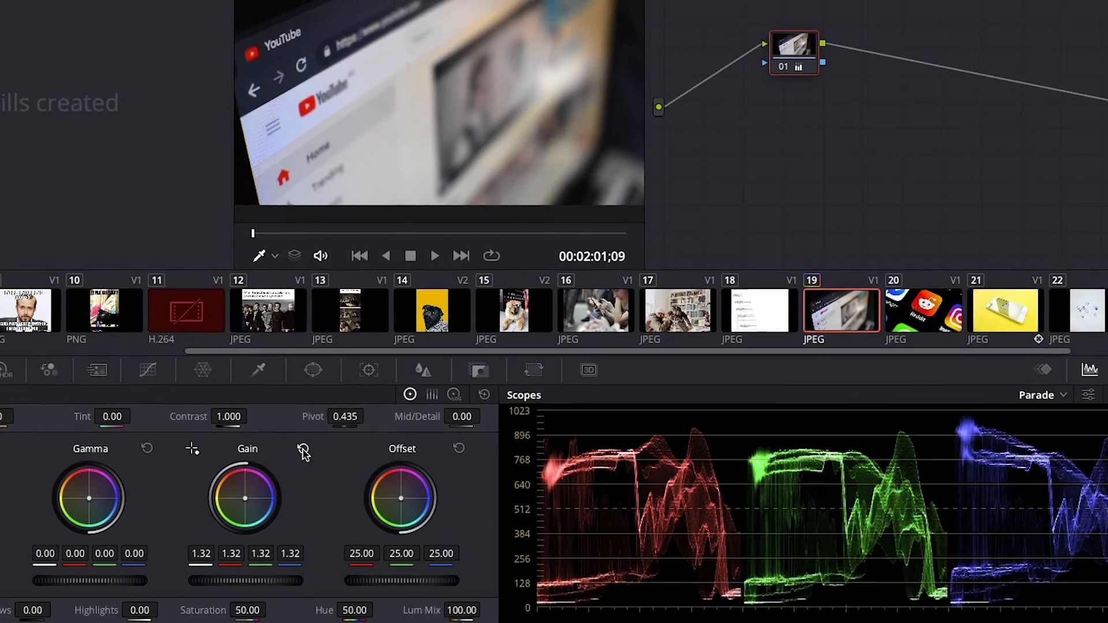
pyautogui.click(298, 449)
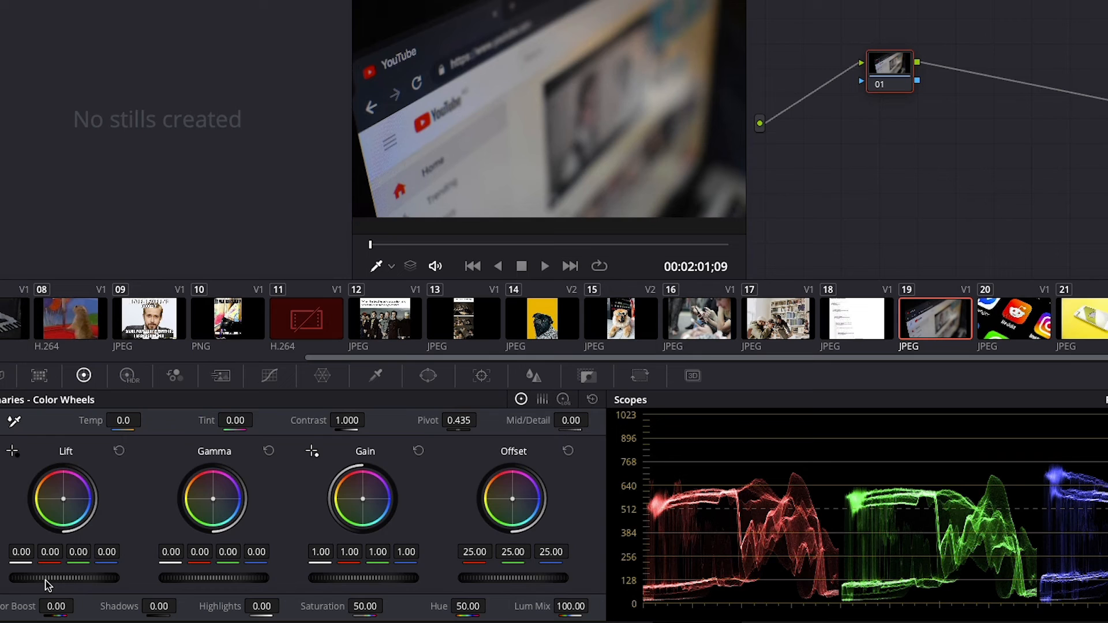
# - Try a lift of -0.48 and a contrast of 1.334 on clip 22, and reset the primaries
pyautogui.click(1107, 323)
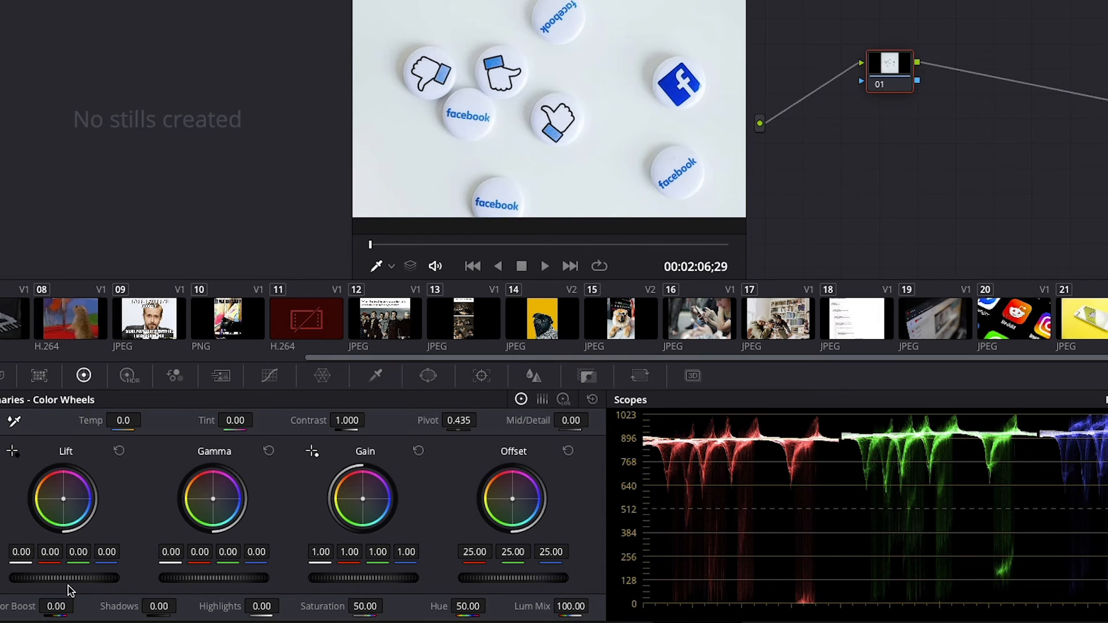
pyautogui.moveTo(69, 583); pyautogui.dragTo(11, 584)
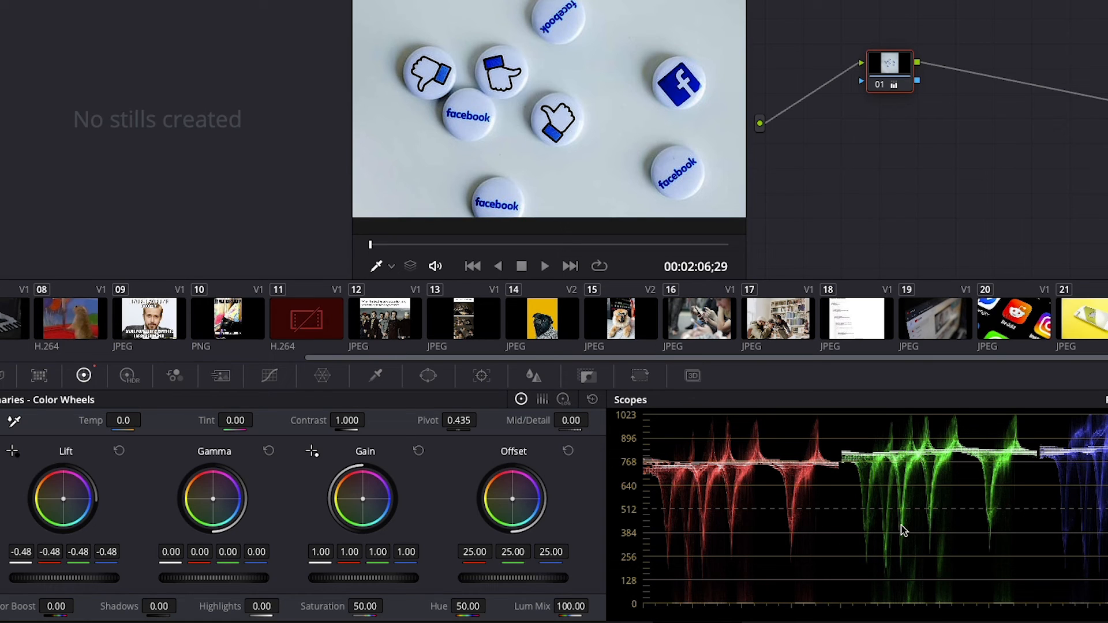
pyautogui.moveTo(346, 420); pyautogui.dragTo(370, 420)
pyautogui.moveTo(347, 421); pyautogui.dragTo(334, 421)
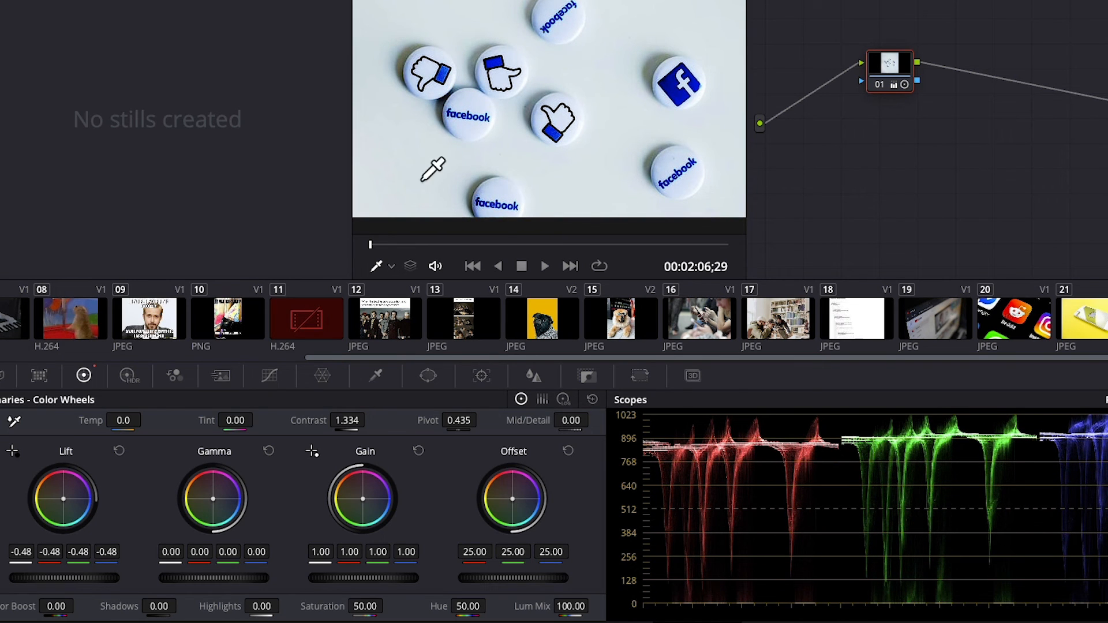
pyautogui.click(593, 399)
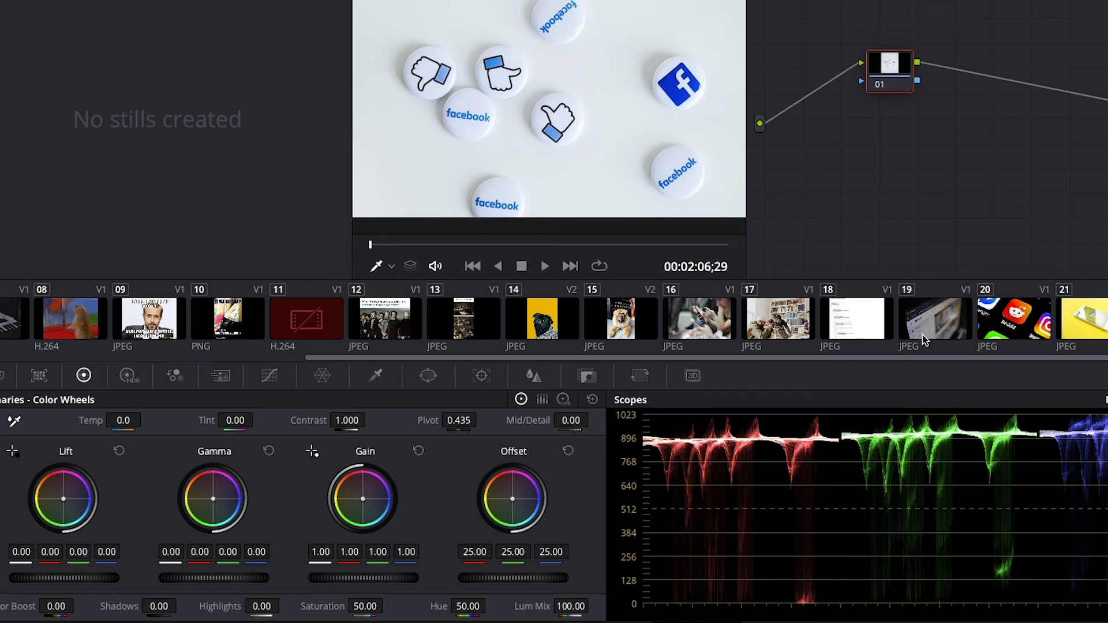
# - Select clip 16 and lower its master gamma to -0.04
pyautogui.click(701, 334)
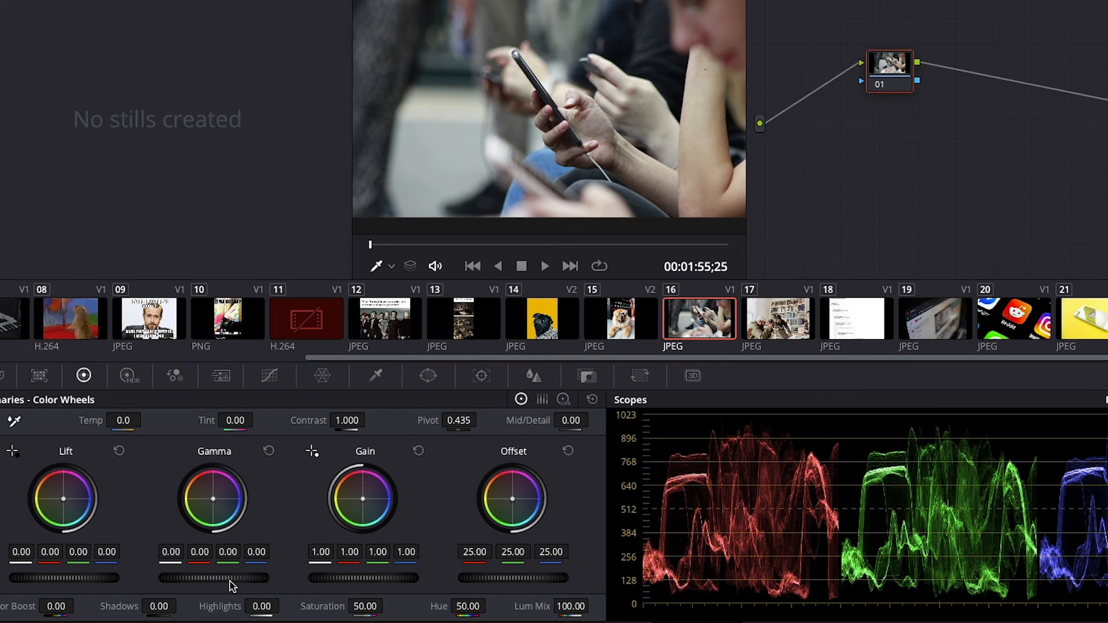
pyautogui.moveTo(215, 577)
pyautogui.mouseDown()
pyautogui.moveTo(228, 578)
pyautogui.moveTo(205, 578)
pyautogui.moveTo(237, 578)
pyautogui.moveTo(197, 578)
pyautogui.moveTo(212, 578)
pyautogui.mouseUp()
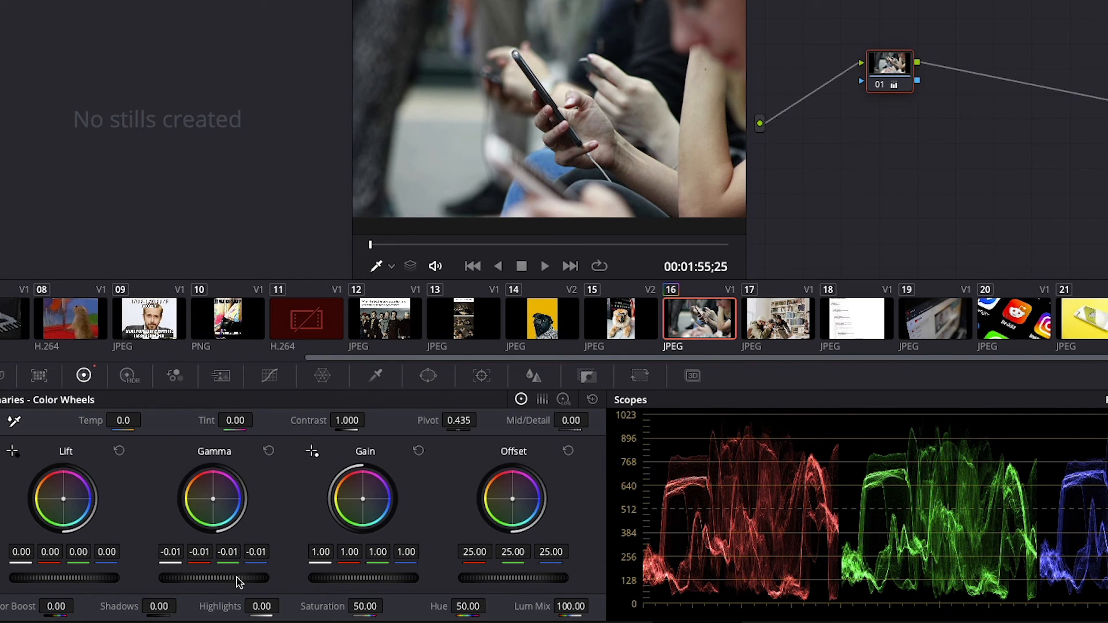
pyautogui.moveTo(212, 578); pyautogui.dragTo(203, 578)
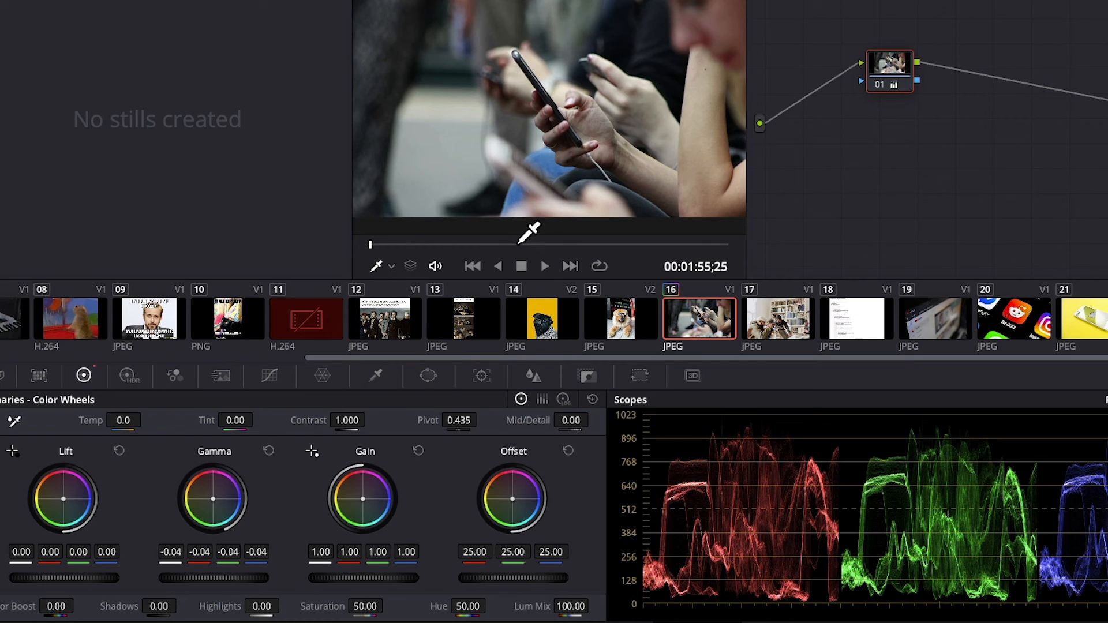
# - Raise clip 16's saturation to 54.60, contrast to 1.056 and master gain to 1.10
pyautogui.moveTo(340, 585); pyautogui.dragTo(414, 584)
pyautogui.moveTo(344, 604); pyautogui.dragTo(369, 616)
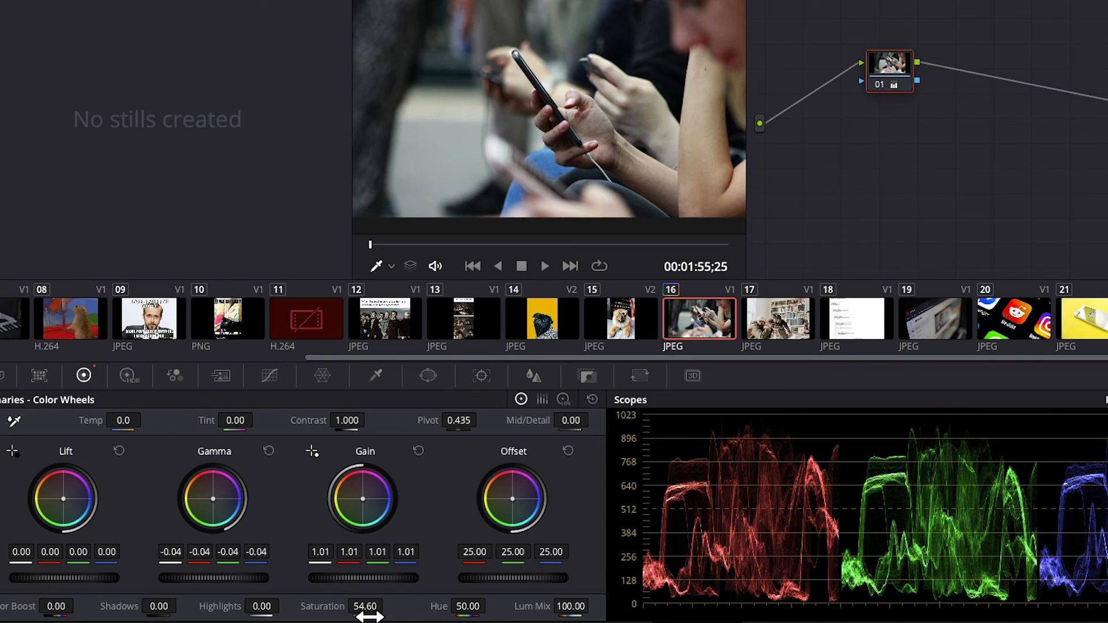
pyautogui.moveTo(365, 421); pyautogui.dragTo(350, 420)
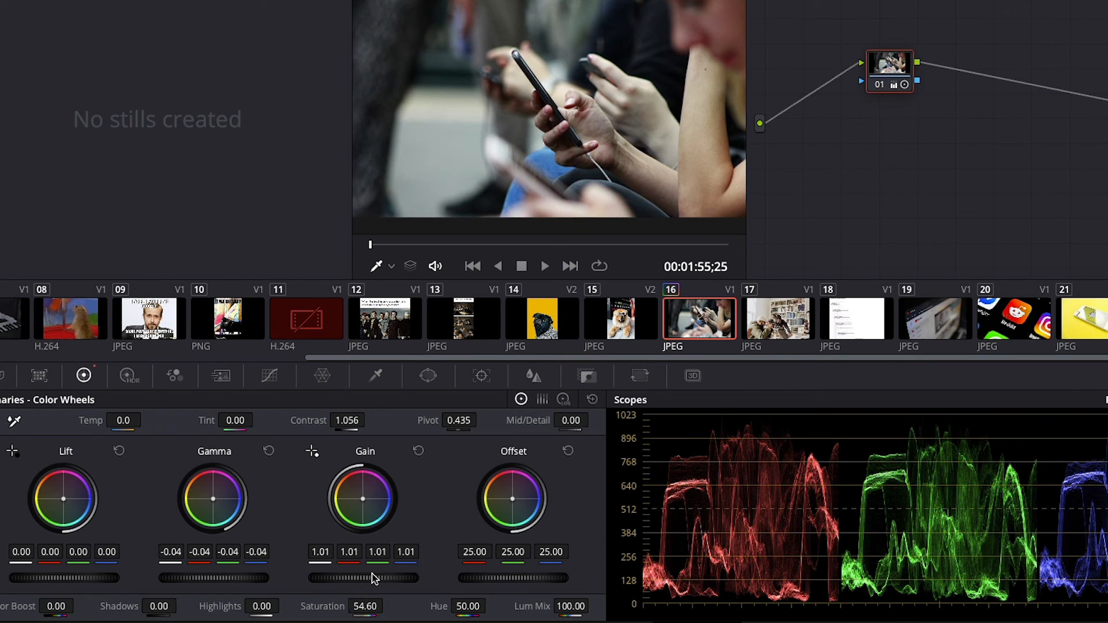
pyautogui.moveTo(359, 580); pyautogui.dragTo(401, 580)
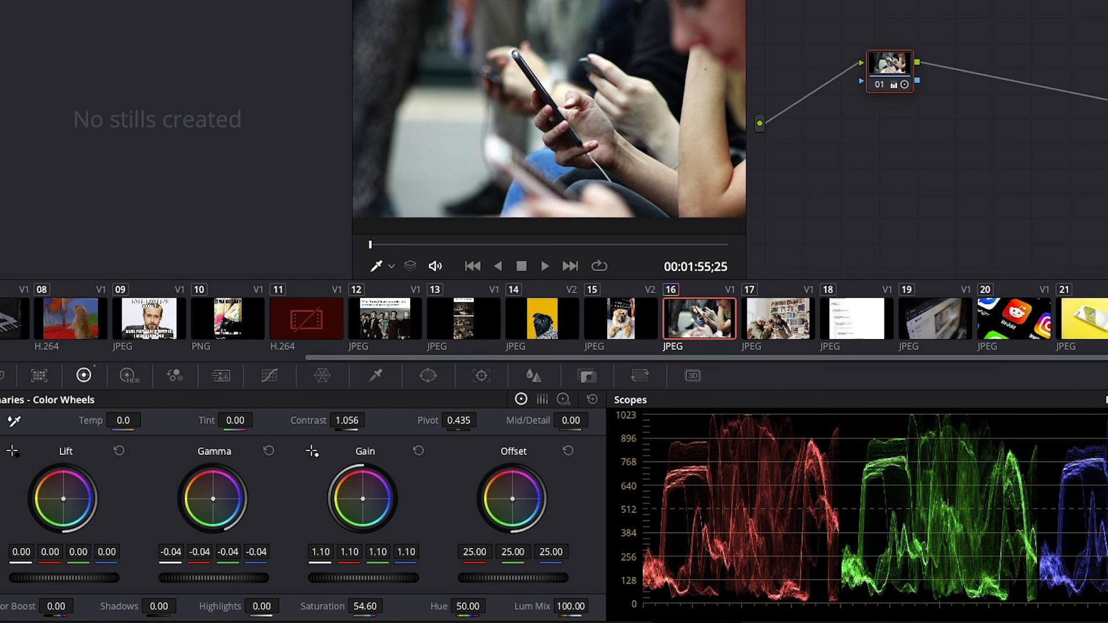
# - Raise clip 16's master lift to 0.01 and reset its gamma
pyautogui.moveTo(61, 581); pyautogui.dragTo(63, 582)
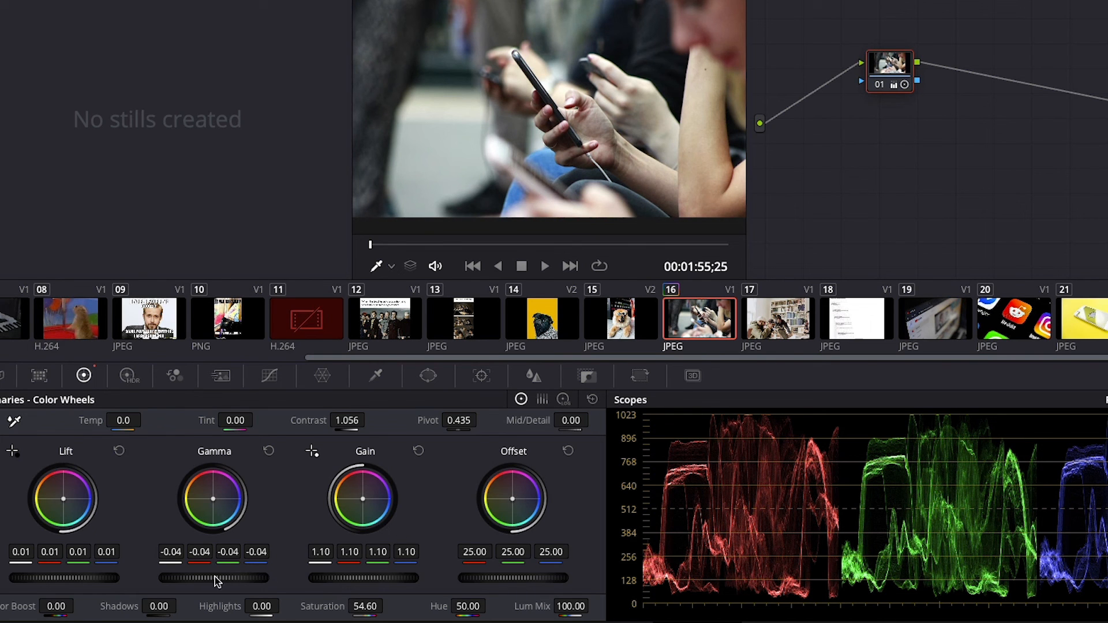
pyautogui.moveTo(216, 580); pyautogui.dragTo(229, 581)
pyautogui.click(268, 451)
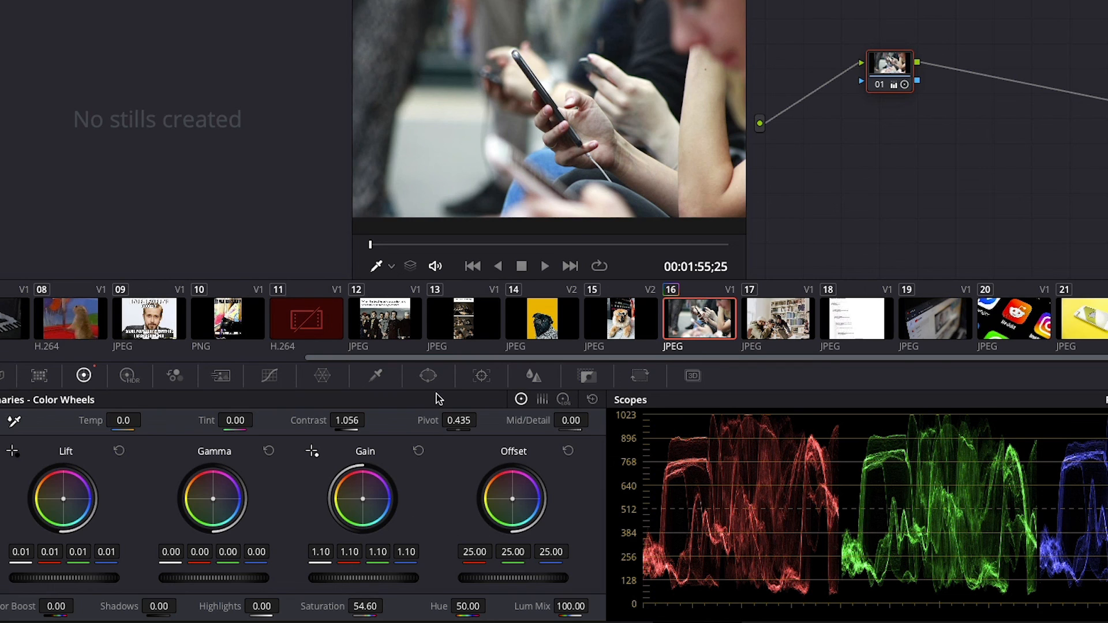
# - Shift clip 16's color balance with a blue lift of 0.03 and a slight gamma nudge toward green, and open the custom curves
pyautogui.click(269, 376)
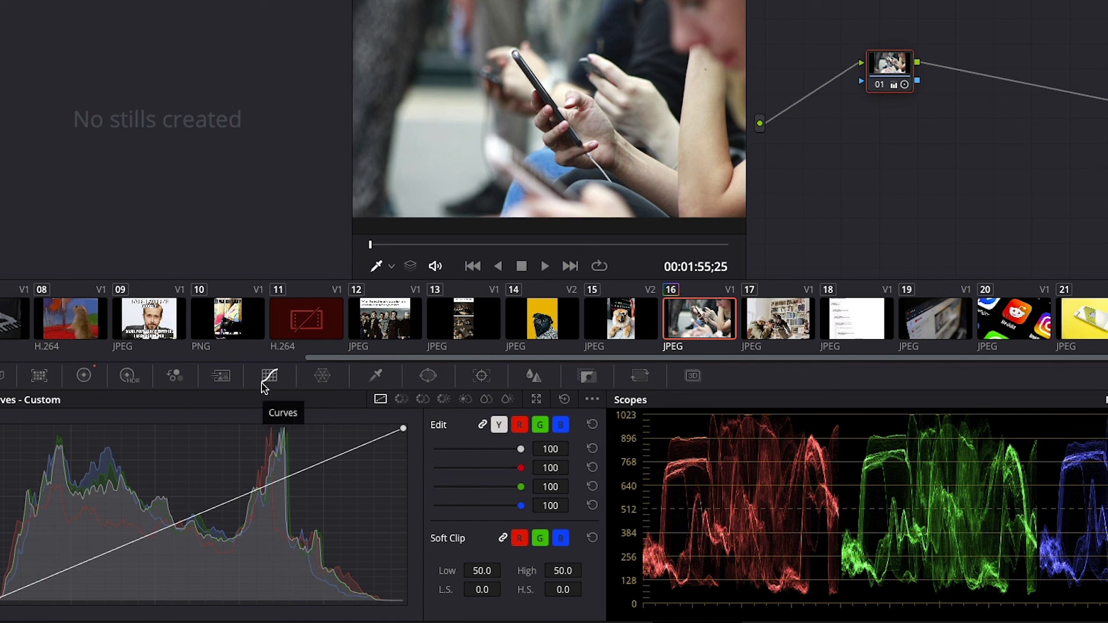
pyautogui.click(93, 384)
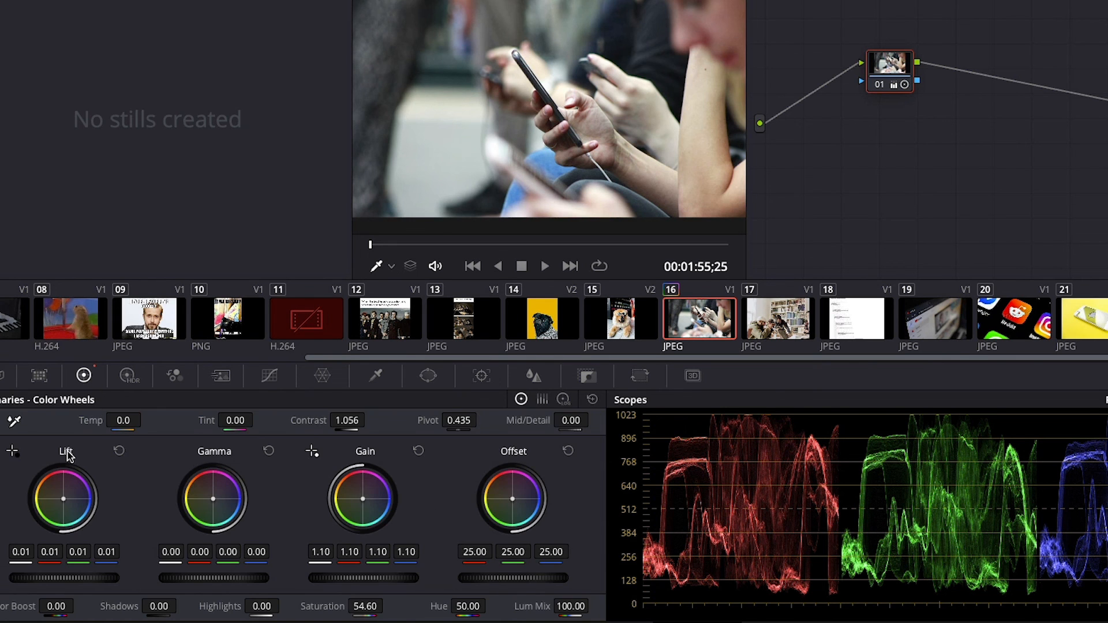
pyautogui.moveTo(63, 501); pyautogui.dragTo(64, 501)
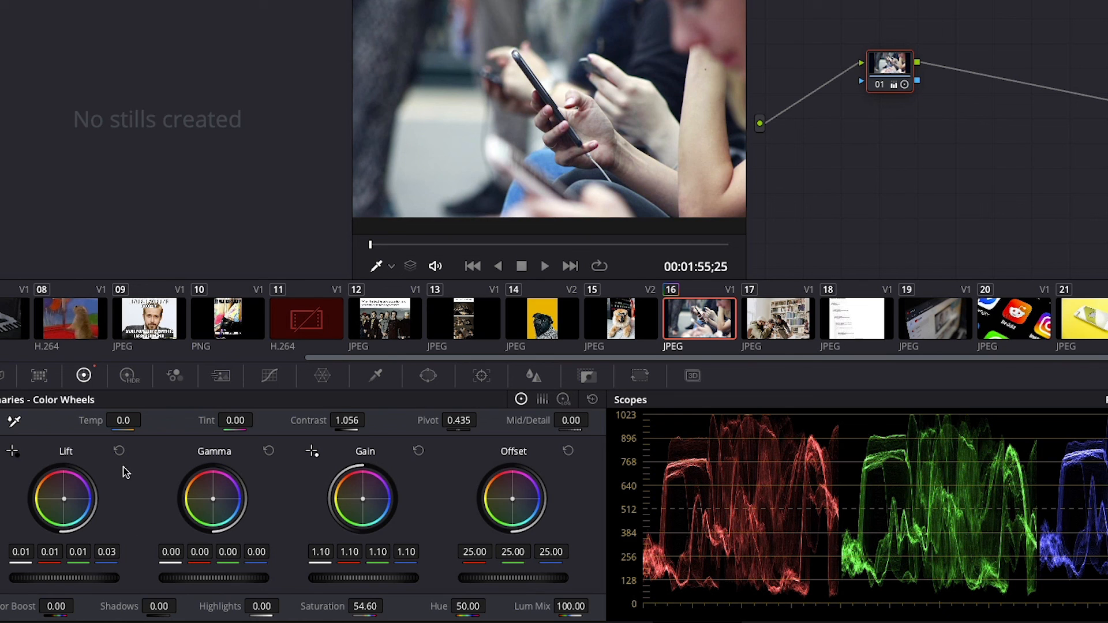
pyautogui.moveTo(207, 496); pyautogui.dragTo(210, 499)
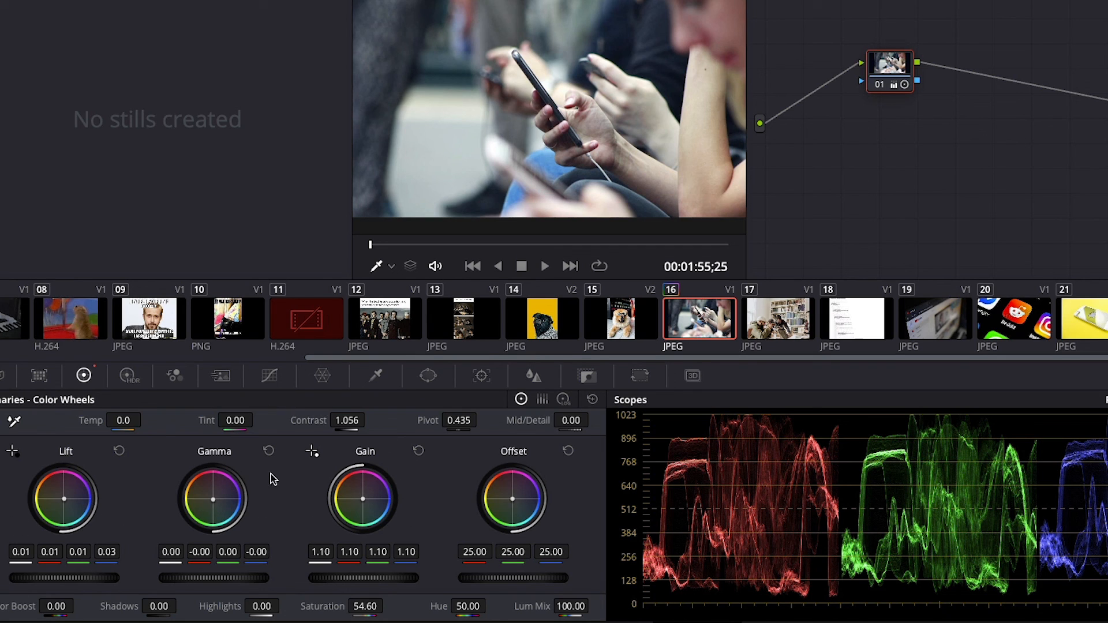
pyautogui.click(271, 378)
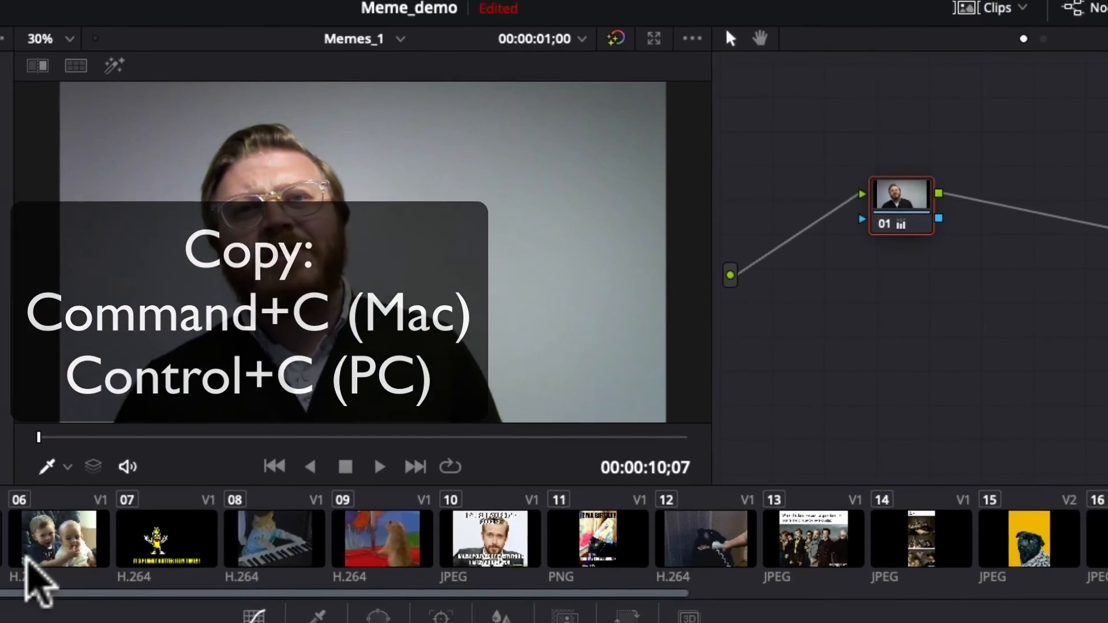
# - Copy clip 03's grade onto clip 06 and warm its gain to red 1.15, green 0.97 and blue 0.89
pyautogui.click(168, 513)
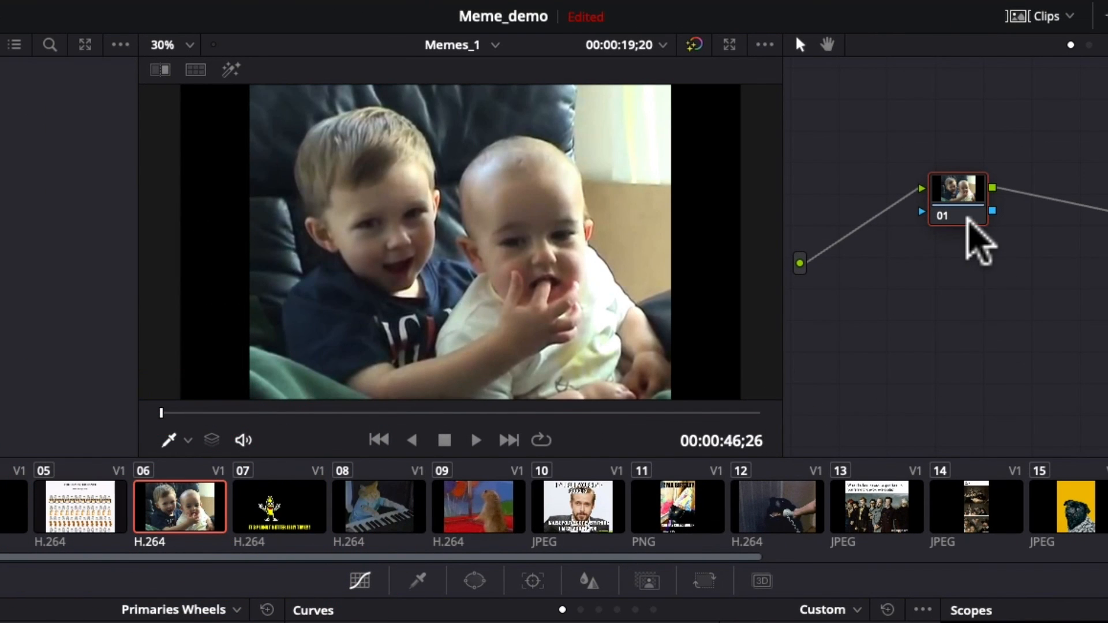
pyautogui.hotkey('ctrl', 'v')
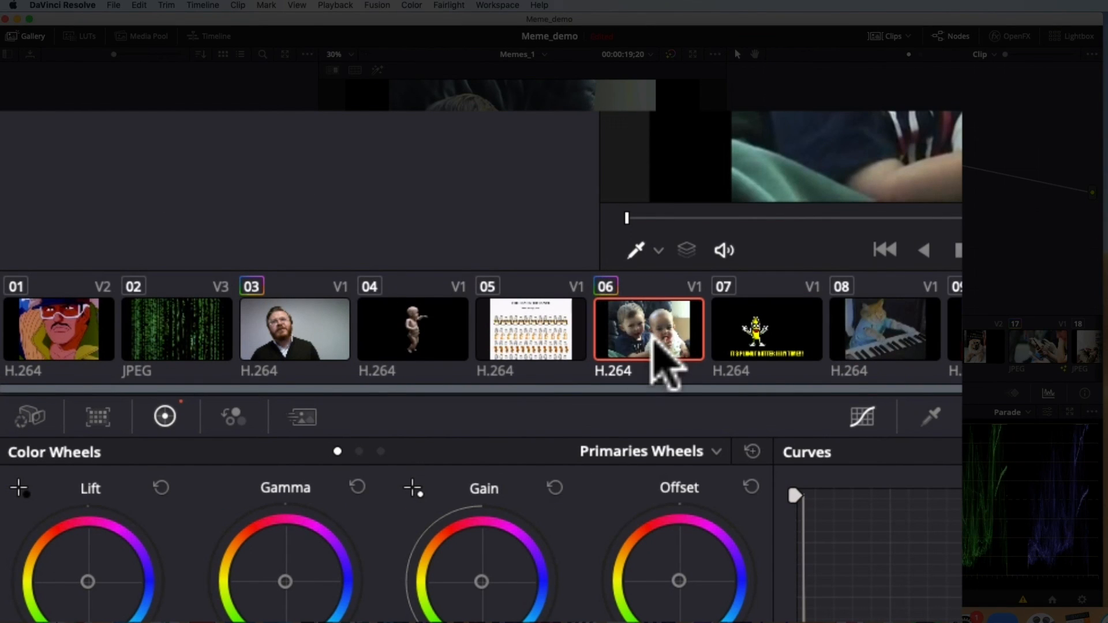
pyautogui.moveTo(256, 482)
pyautogui.mouseDown()
pyautogui.moveTo(248, 468)
pyautogui.moveTo(254, 479)
pyautogui.mouseUp()
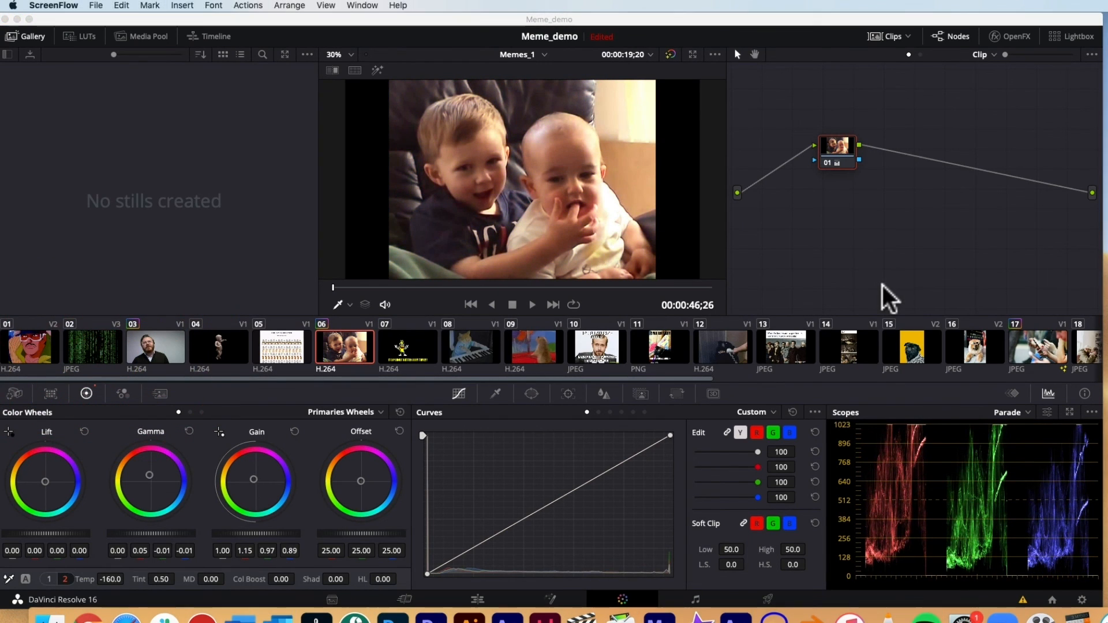